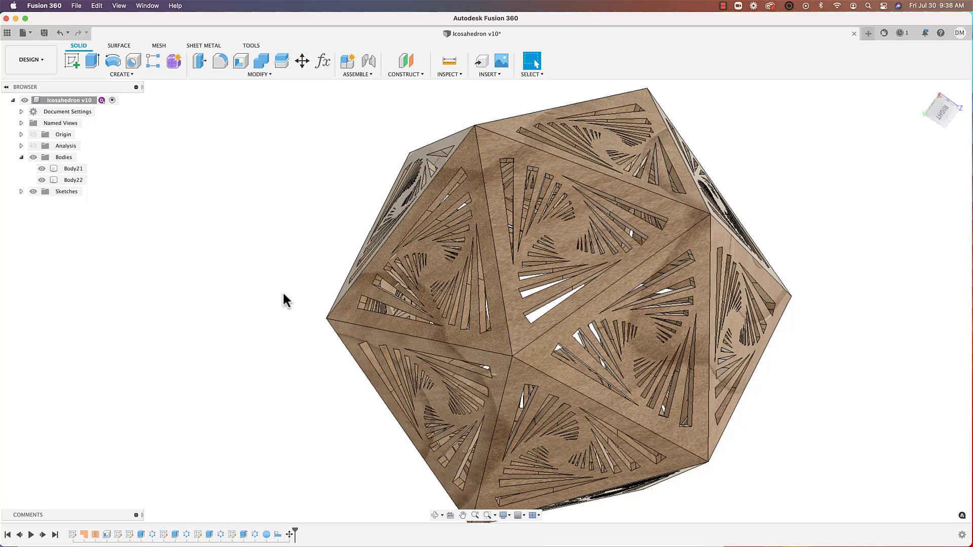
{"action": "scroll", "coordinate": [282, 291], "scroll_direction": "right", "scroll_amount": 5, "text": "shift"}
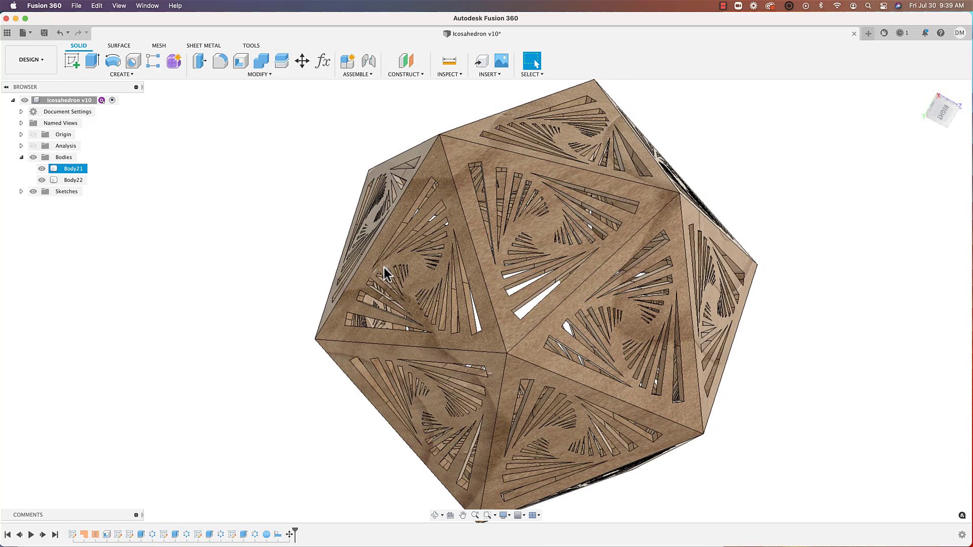
{"action": "scroll", "coordinate": [823, 364], "scroll_direction": "right", "scroll_amount": 5, "text": "shift"}
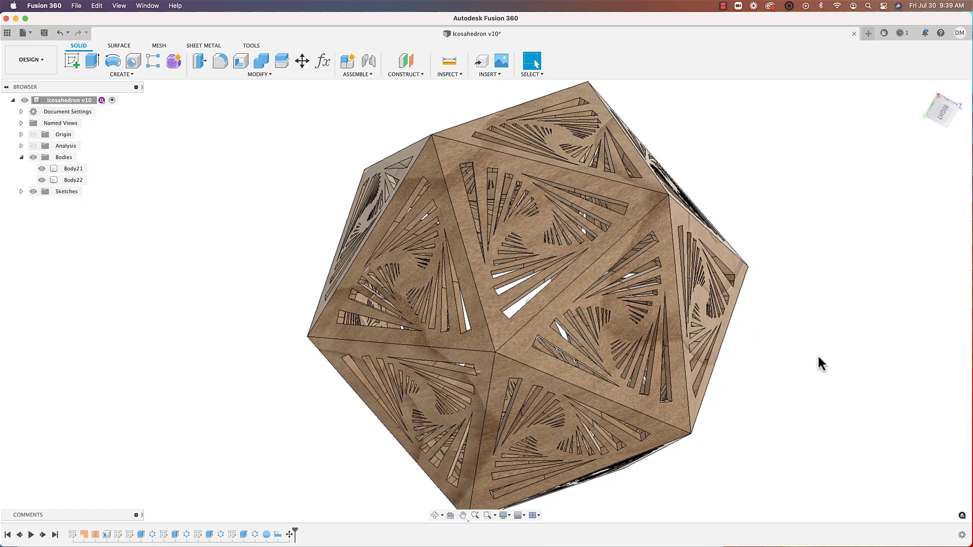
{"action": "scroll", "coordinate": [791, 337], "scroll_direction": "right", "scroll_amount": 8, "text": "shift"}
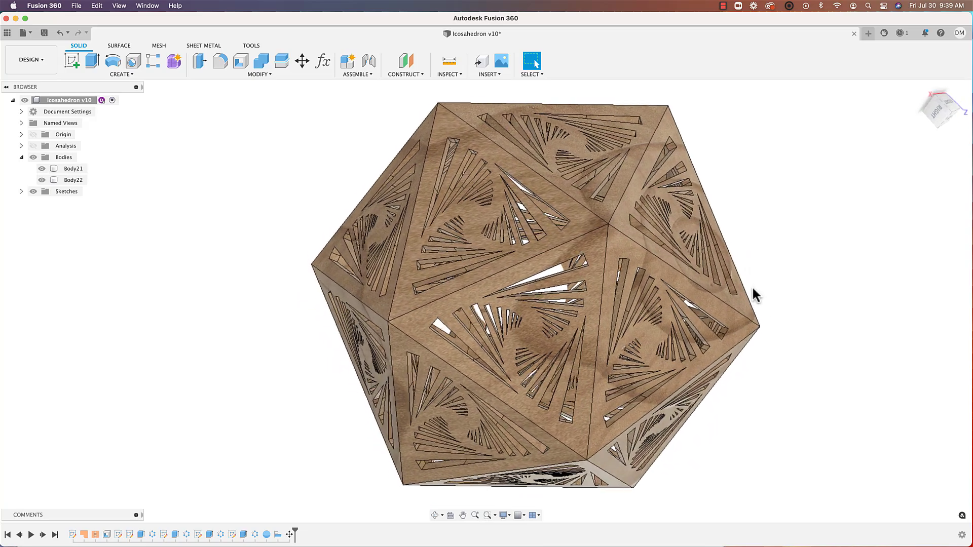
{"action": "scroll", "coordinate": [750, 290], "scroll_direction": "right", "scroll_amount": 3, "text": "shift"}
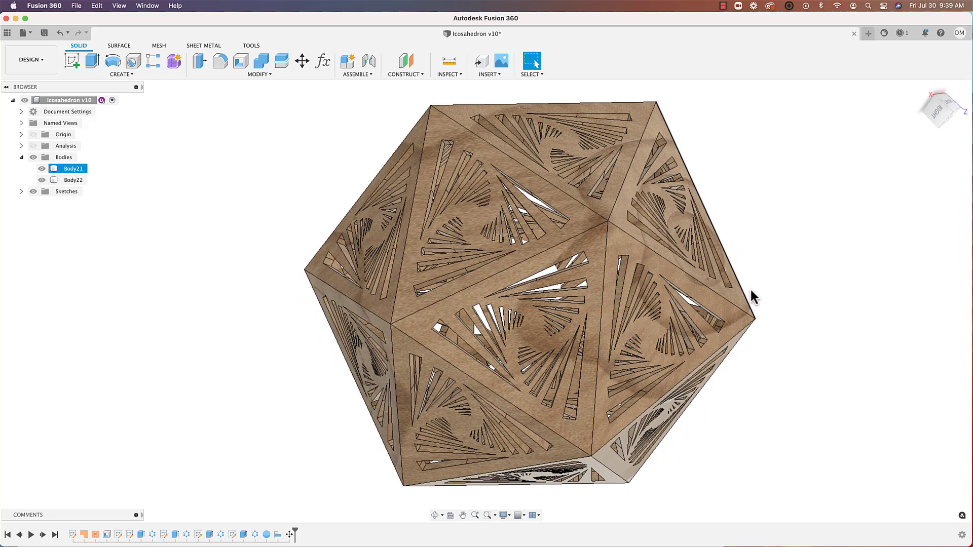
Create a new design and start a sketch on the horizontal XY plane, viewed straight from the top.
{"action": "left_click", "coordinate": [865, 35]}
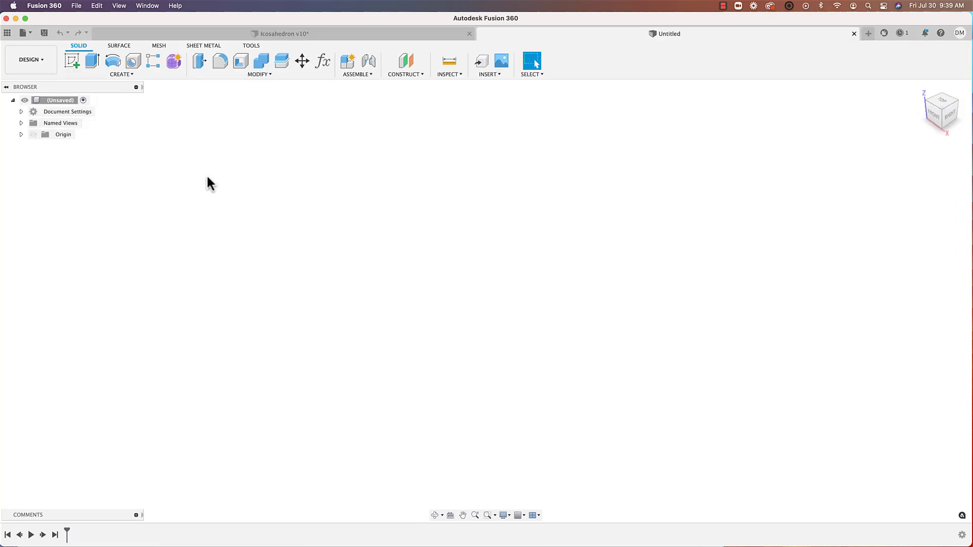
{"action": "left_click", "coordinate": [73, 63]}
{"action": "left_click", "coordinate": [547, 301]}
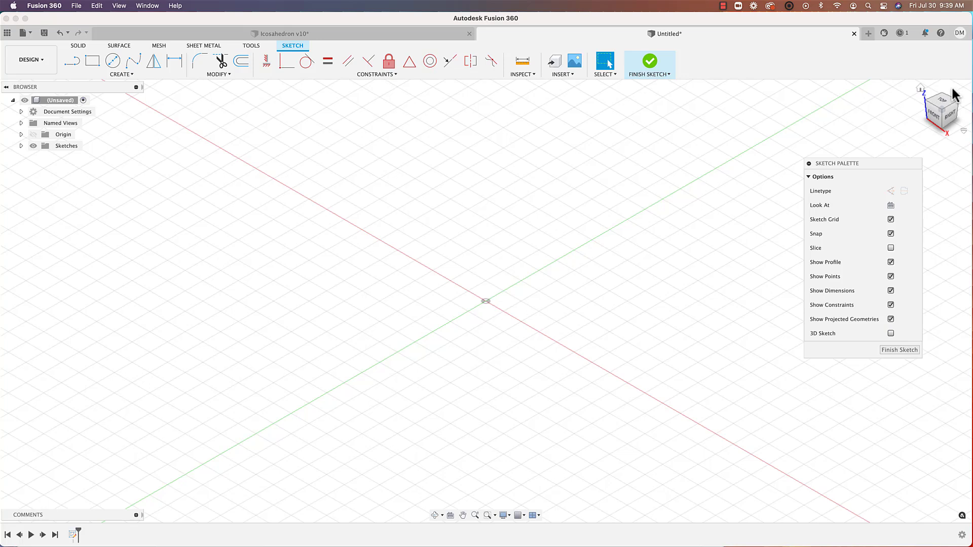
{"action": "left_click", "coordinate": [941, 104]}
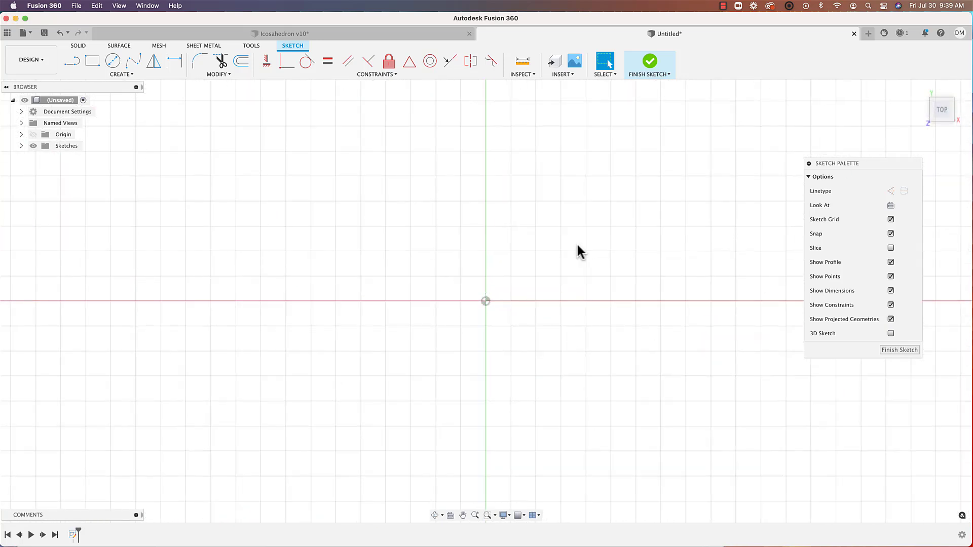
{"action": "middle_click_drag", "start_coordinate": [571, 239], "coordinate": [485, 249]}
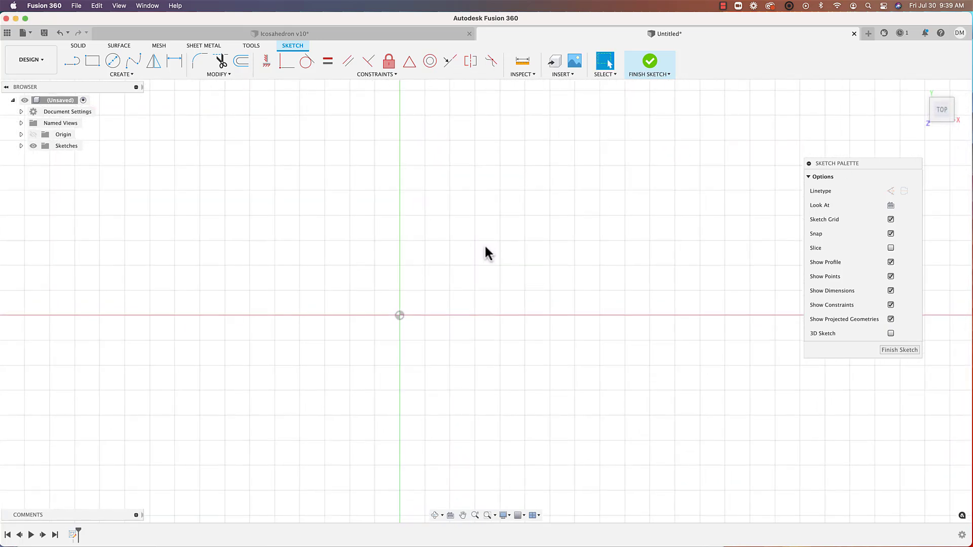
Sketch a closed, irregular three-line triangle above and to the right of the origin.
{"action": "left_click", "coordinate": [105, 76]}
{"action": "left_click", "coordinate": [102, 85]}
{"action": "left_click", "coordinate": [451, 291]}
{"action": "left_click", "coordinate": [530, 119]}
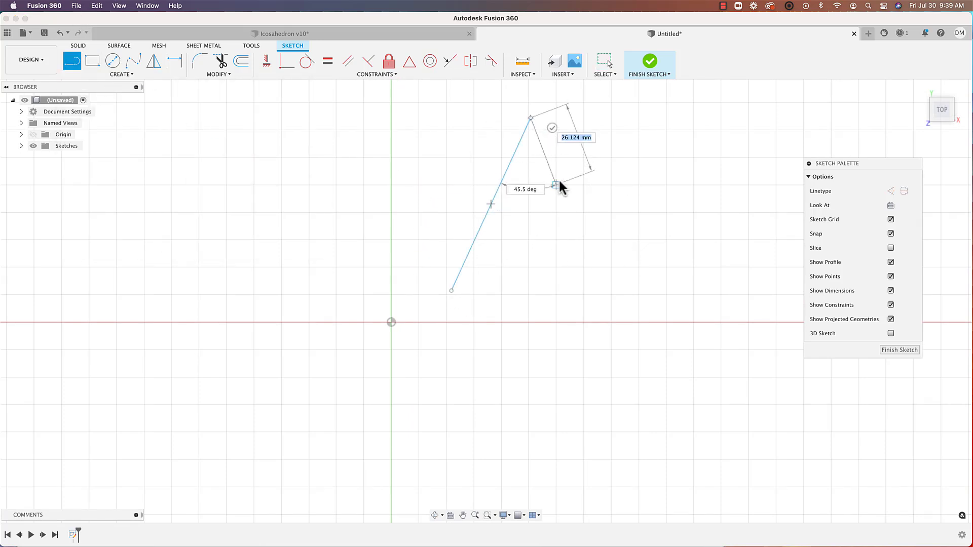
{"action": "left_click", "coordinate": [579, 194]}
{"action": "left_click", "coordinate": [452, 291]}
{"action": "middle_click_drag", "start_coordinate": [526, 186], "coordinate": [491, 218]}
{"action": "scroll", "coordinate": [489, 217], "scroll_direction": "up", "scroll_amount": 1}
{"action": "scroll", "coordinate": [460, 207], "scroll_direction": "up", "scroll_amount": 1}
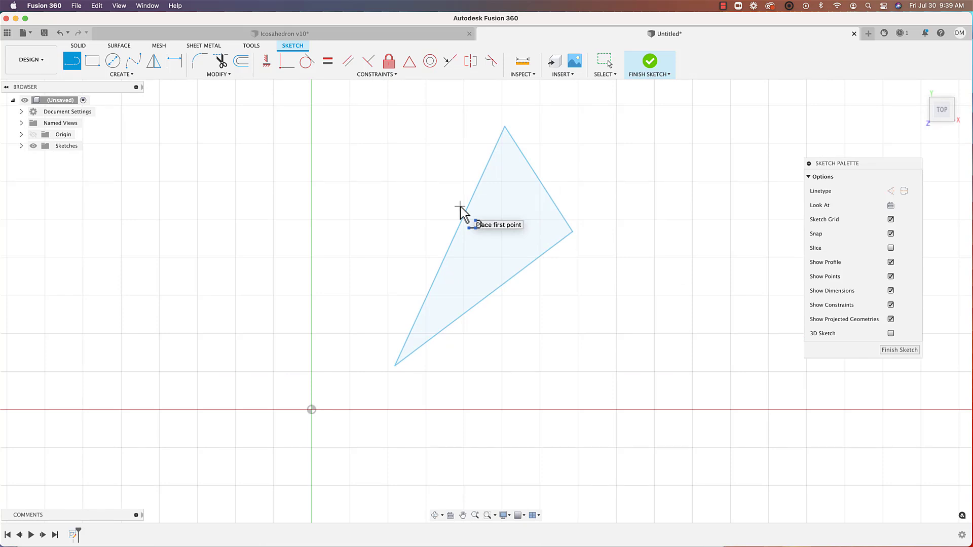
{"action": "key", "text": "Escape"}
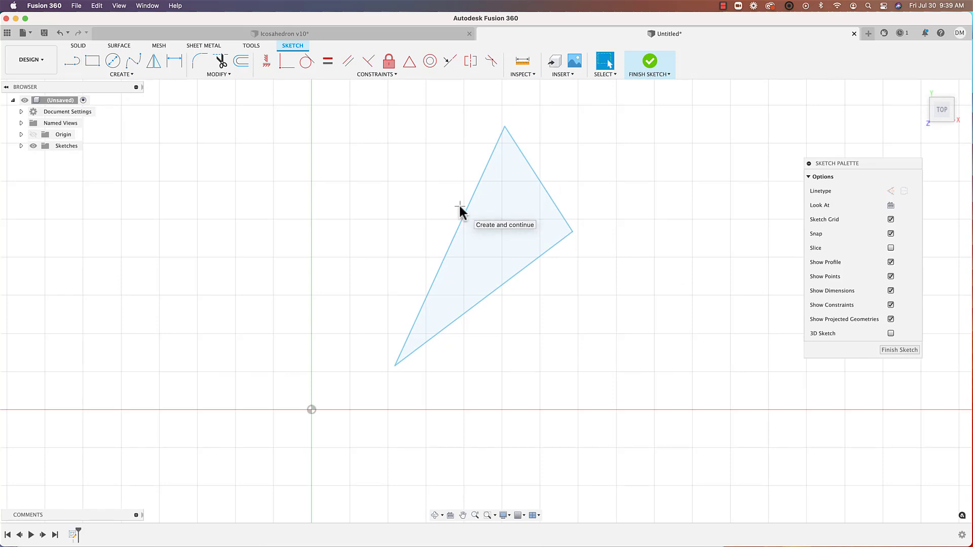
Apply Equal constraints between the triangle's sides so that all three have the same length.
{"action": "left_click", "coordinate": [327, 63]}
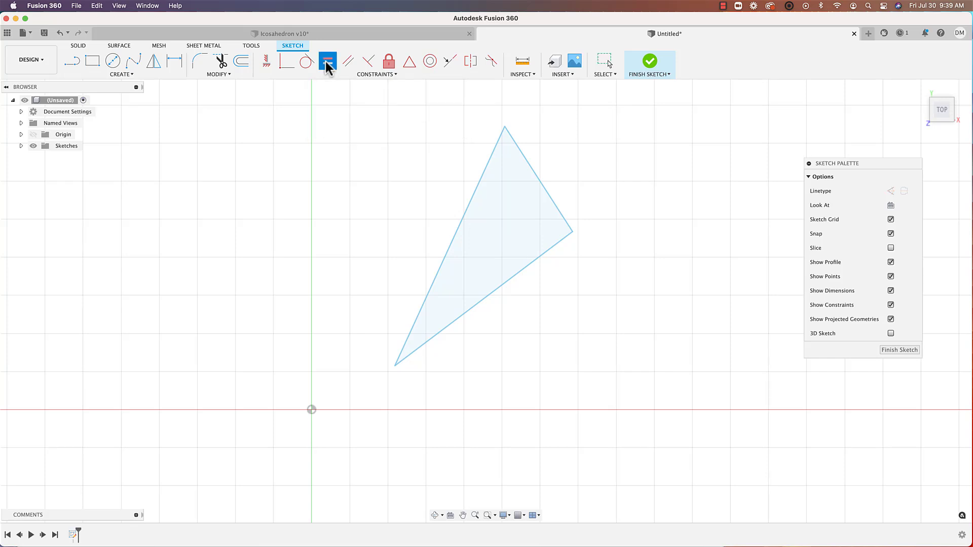
{"action": "left_click", "coordinate": [479, 195]}
{"action": "left_click", "coordinate": [544, 191]}
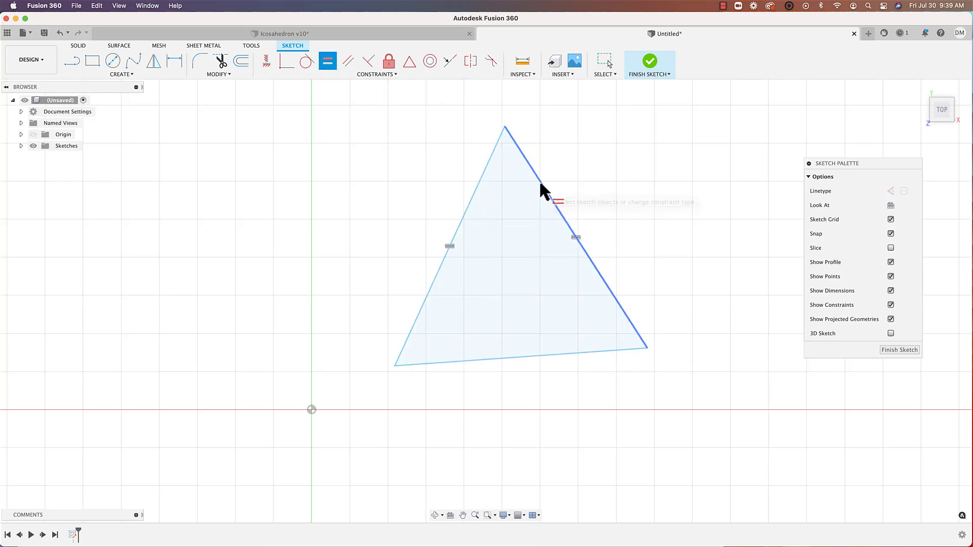
{"action": "left_click", "coordinate": [524, 357]}
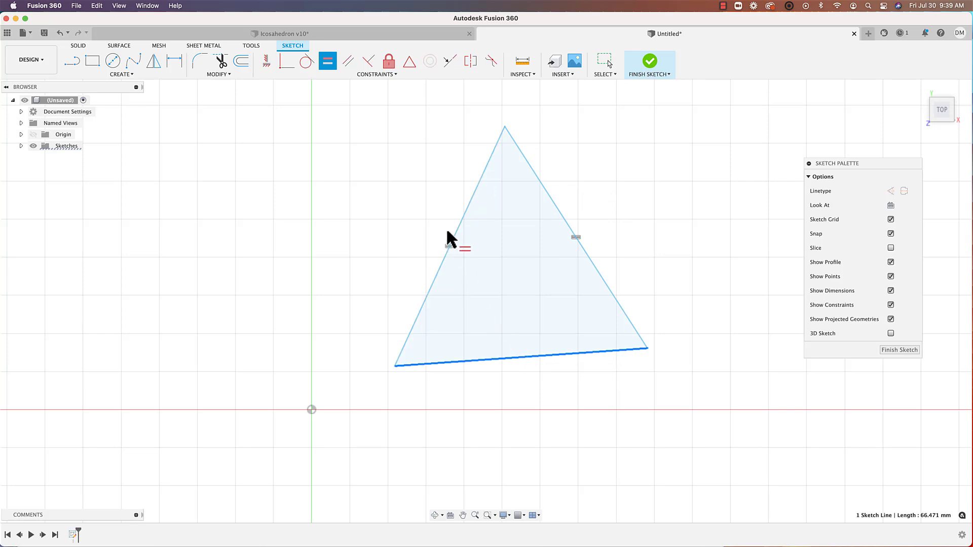
{"action": "left_click", "coordinate": [460, 223]}
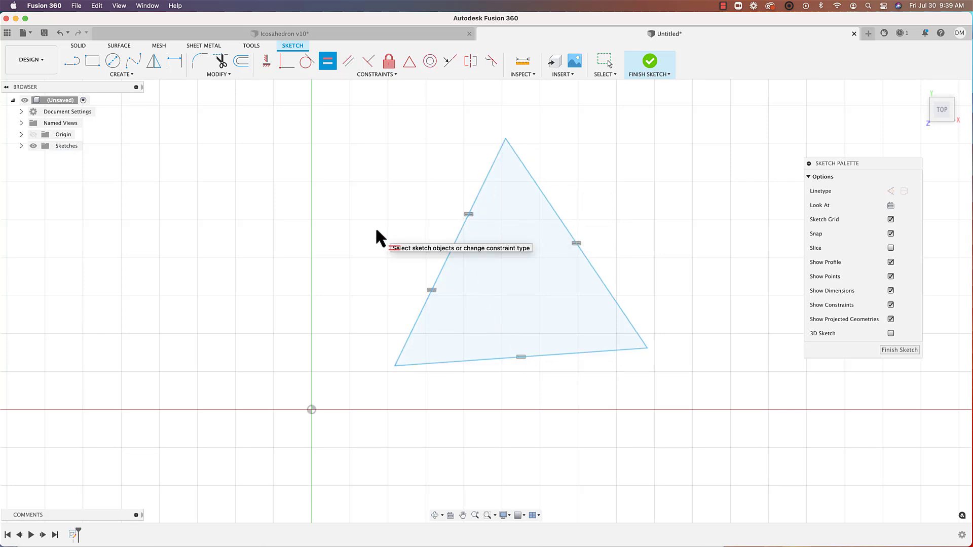
{"action": "key", "text": "Escape"}
Check the length of each of the triangle's three sides.
{"action": "left_click", "coordinate": [459, 230]}
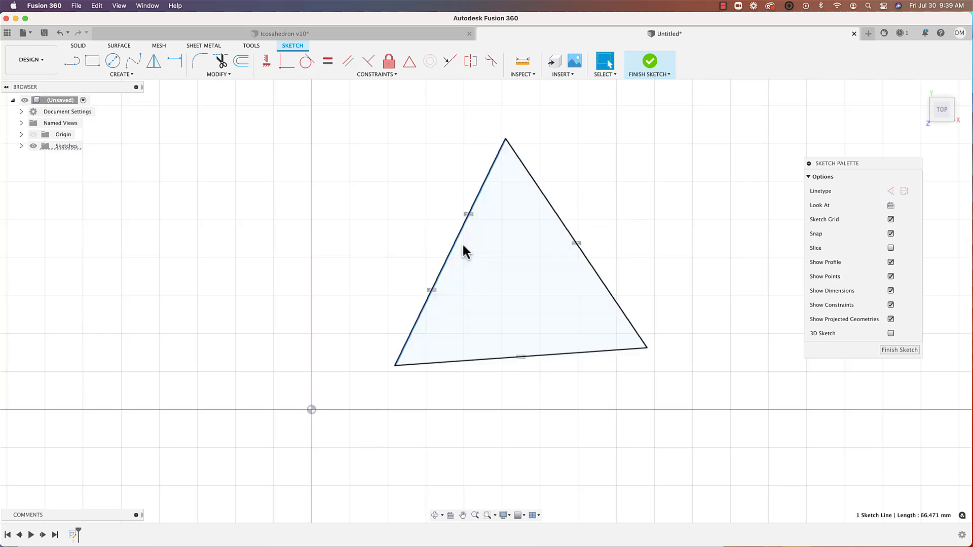
{"action": "left_click", "coordinate": [559, 355]}
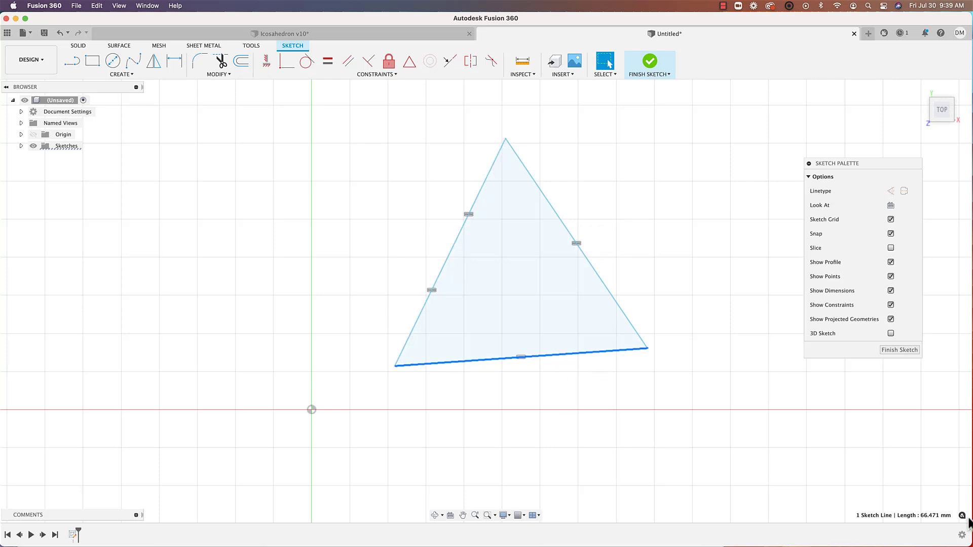
{"action": "left_click", "coordinate": [581, 252]}
{"action": "left_click", "coordinate": [642, 248]}
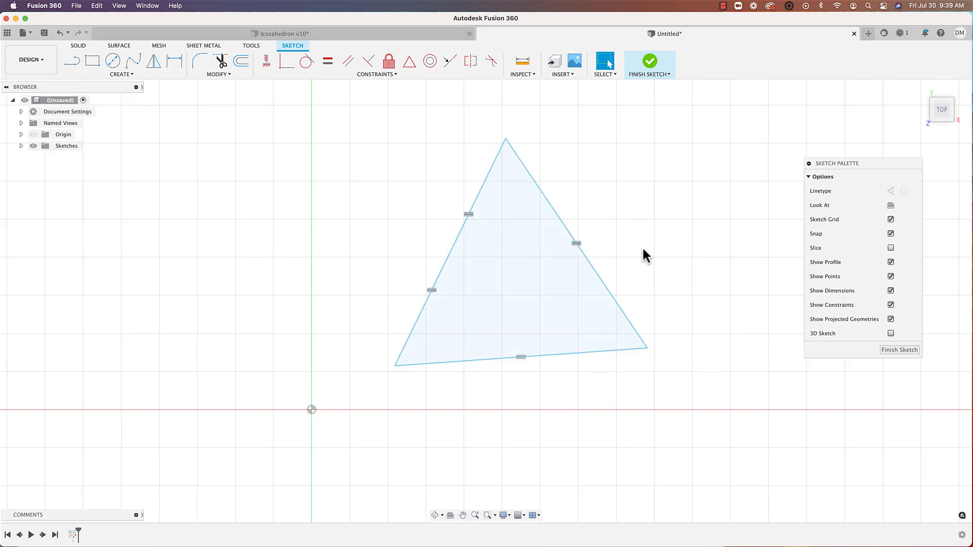
Add a driven angle dimension between the triangle's base and left side.
{"action": "scroll", "coordinate": [505, 311], "scroll_direction": "up", "scroll_amount": 1}
{"action": "scroll", "coordinate": [505, 314], "scroll_direction": "up", "scroll_amount": 1}
{"action": "middle_click_drag", "start_coordinate": [506, 313], "coordinate": [468, 325]}
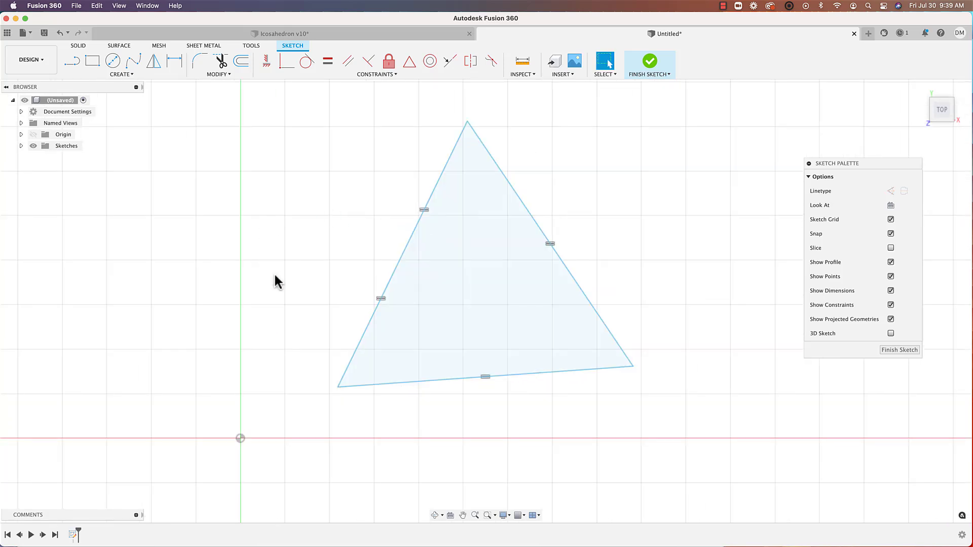
{"action": "key", "text": "d"}
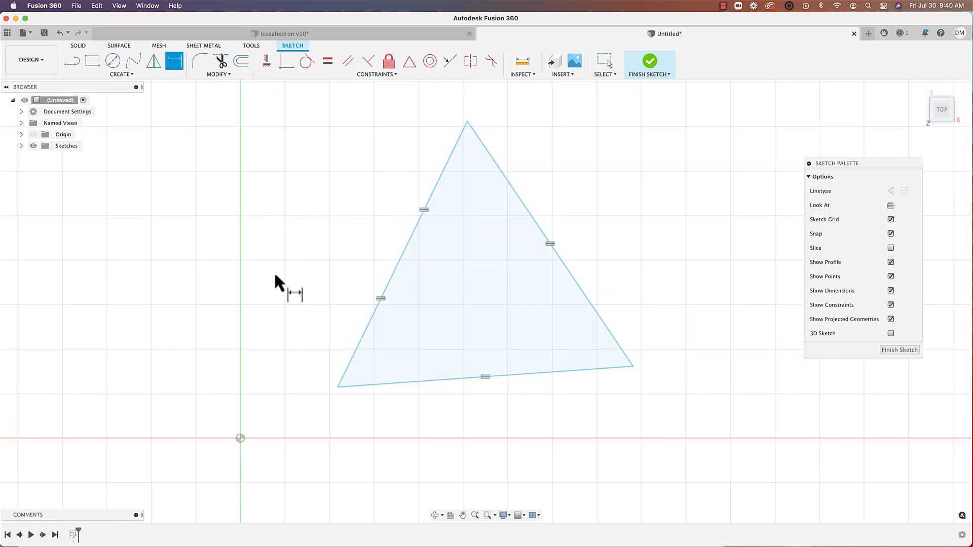
{"action": "left_click", "coordinate": [415, 382]}
{"action": "left_click", "coordinate": [388, 283]}
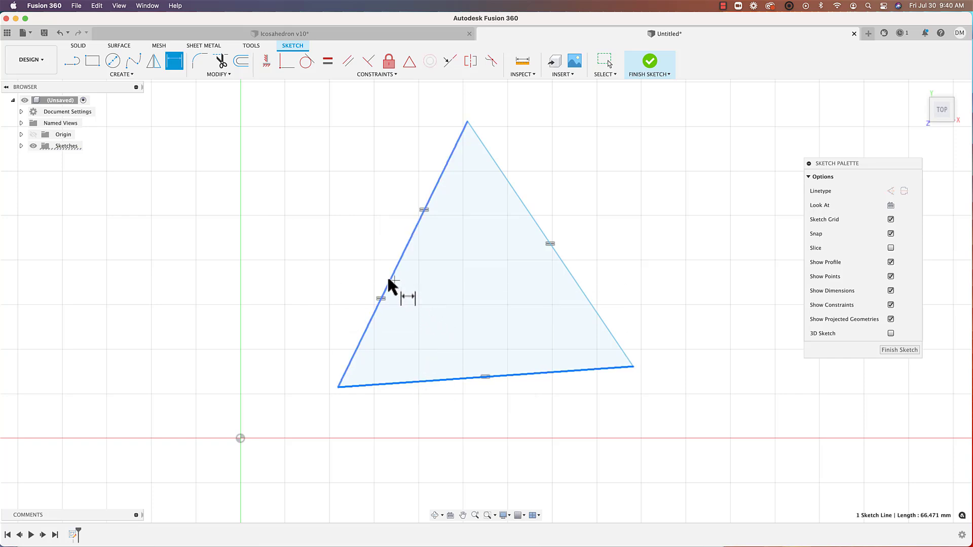
{"action": "left_click", "coordinate": [406, 345]}
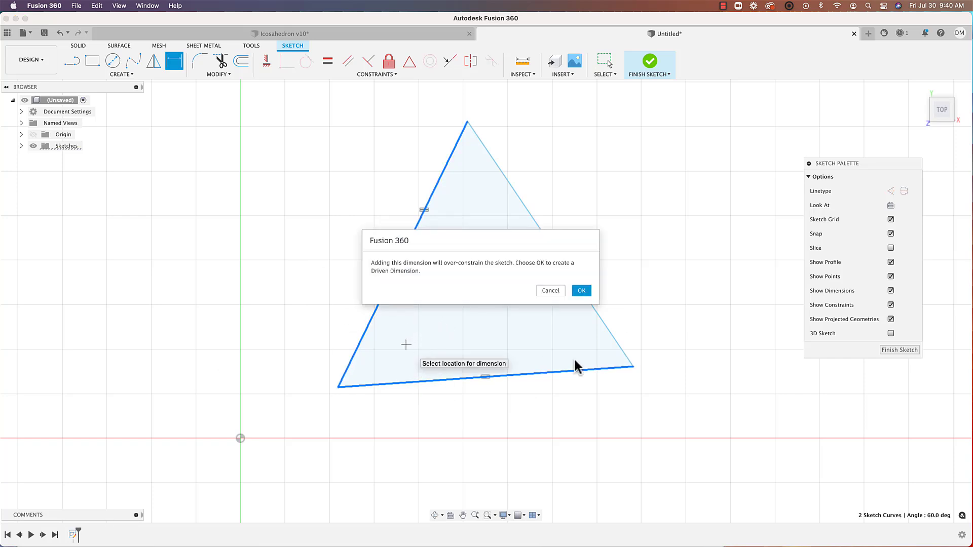
{"action": "left_click", "coordinate": [583, 291]}
Add a driven angle dimension between the triangle's base and right side.
{"action": "left_click", "coordinate": [582, 371]}
{"action": "left_click", "coordinate": [596, 320]}
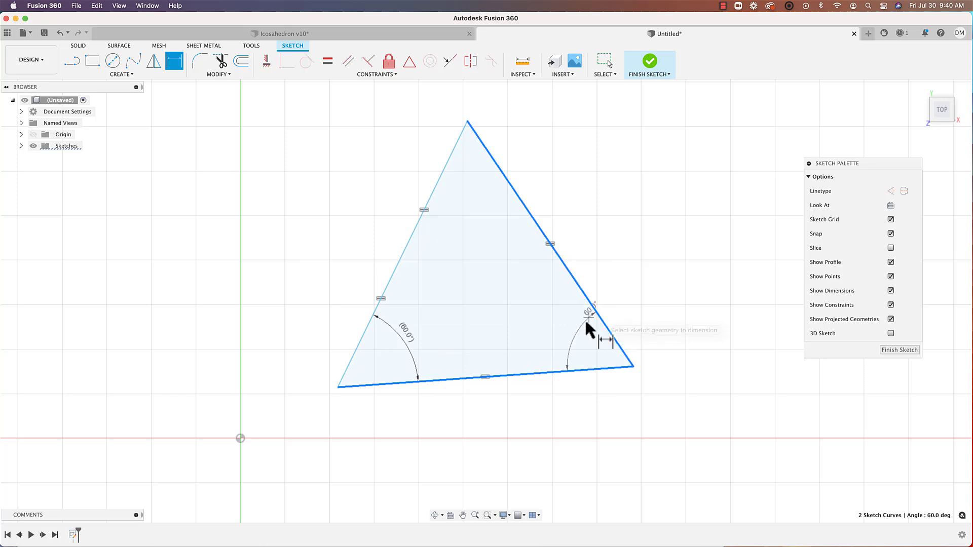
{"action": "left_click", "coordinate": [589, 324]}
{"action": "left_click", "coordinate": [582, 289]}
Add a driven angle dimension at the triangle's apex, between its left and right sides.
{"action": "left_click", "coordinate": [513, 191]}
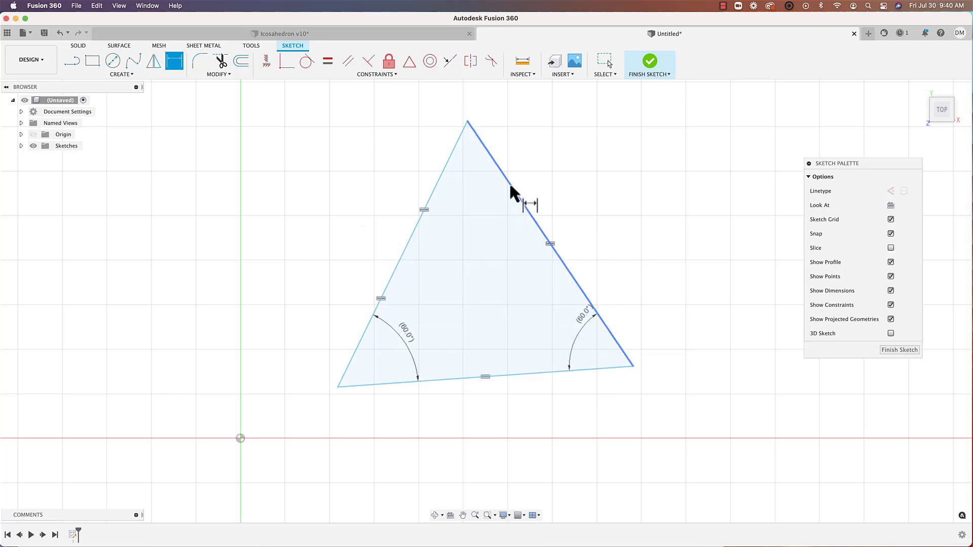
{"action": "left_click", "coordinate": [442, 183]}
{"action": "left_click", "coordinate": [469, 195]}
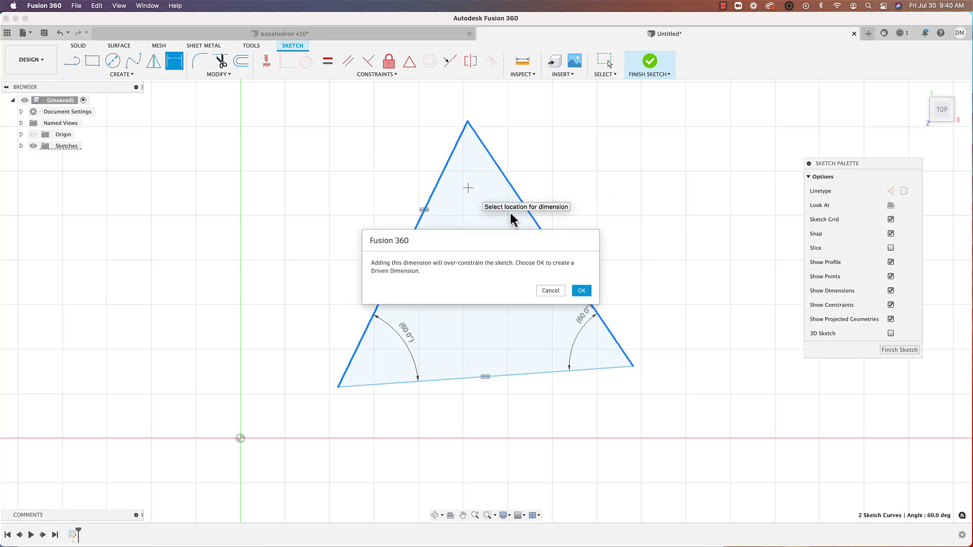
{"action": "left_click", "coordinate": [582, 289]}
{"action": "middle_click_drag", "start_coordinate": [582, 300], "coordinate": [577, 316]}
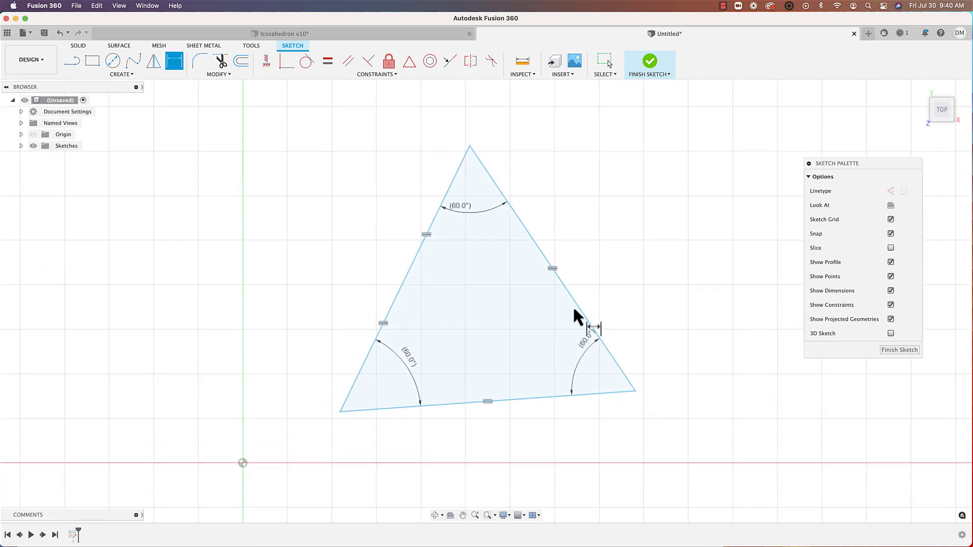
{"action": "key", "text": "Escape"}
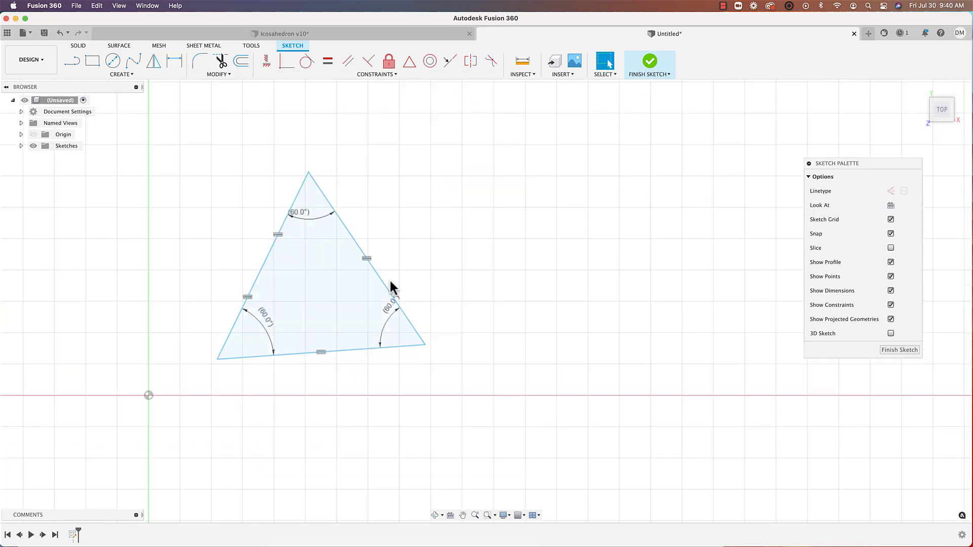
Sketch a second closed triangle, narrow and irregular, to the right of the first one.
{"action": "key", "text": "l"}
{"action": "left_click", "coordinate": [551, 309]}
{"action": "left_click", "coordinate": [570, 109]}
{"action": "left_click", "coordinate": [601, 255]}
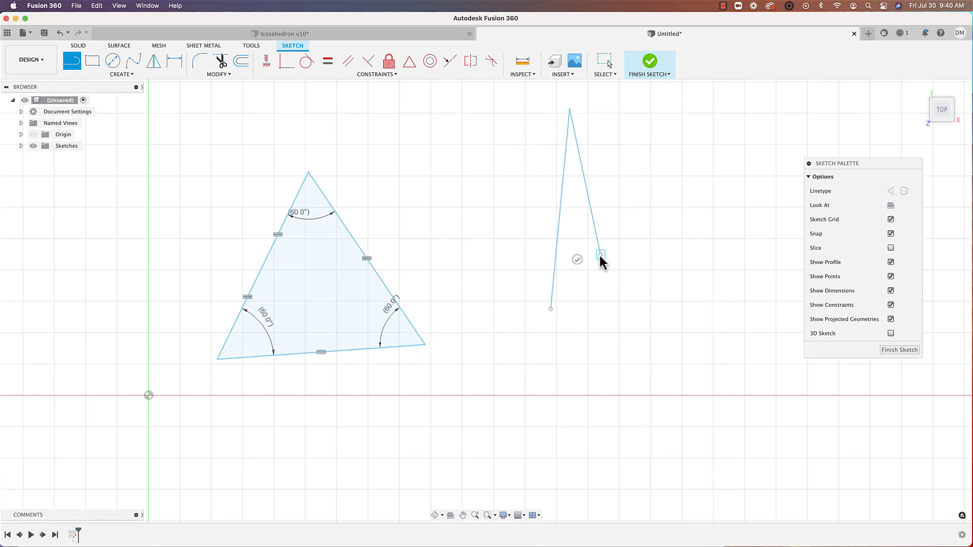
{"action": "left_click", "coordinate": [551, 309]}
{"action": "middle_click_drag", "start_coordinate": [541, 250], "coordinate": [475, 283]}
{"action": "key", "text": "Escape"}
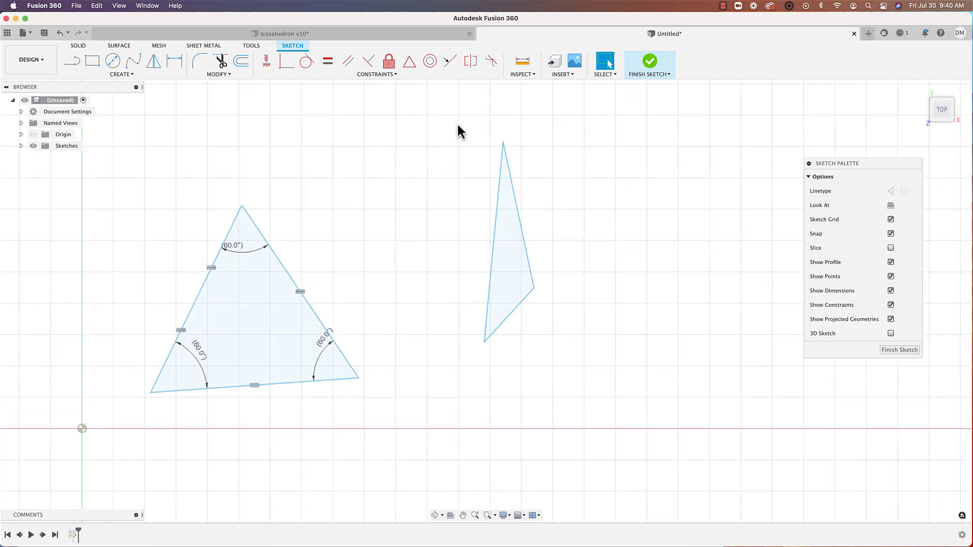
Make all three sides of the second triangle the same length with Equal constraints.
{"action": "middle_click_drag", "start_coordinate": [464, 185], "coordinate": [427, 189]}
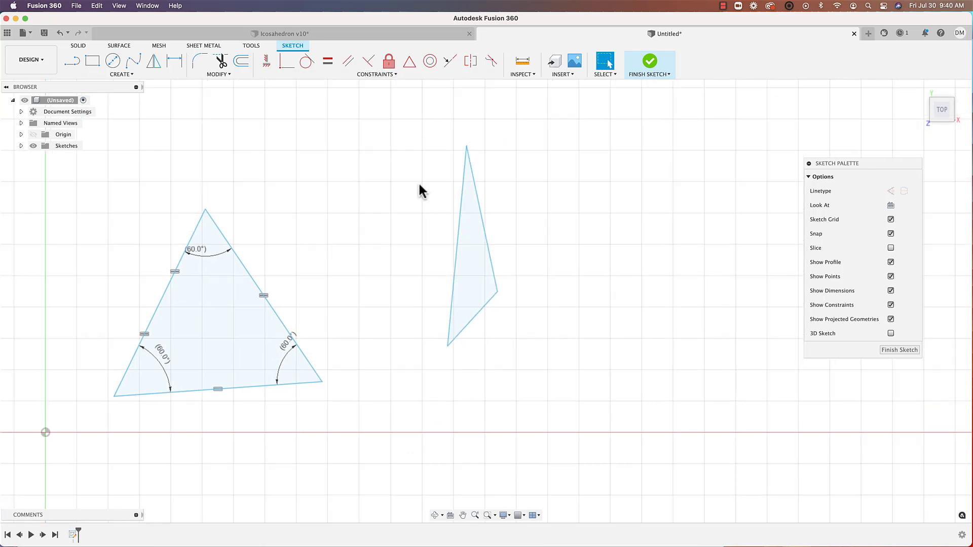
{"action": "left_click", "coordinate": [327, 68]}
{"action": "left_click", "coordinate": [462, 191]}
{"action": "left_click", "coordinate": [481, 218]}
{"action": "left_click", "coordinate": [479, 345]}
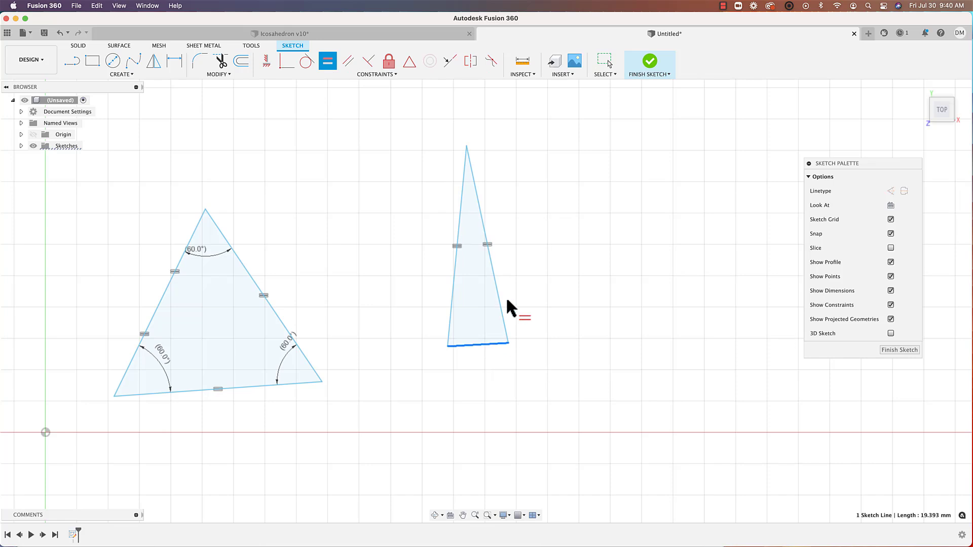
{"action": "left_click", "coordinate": [501, 306]}
{"action": "middle_click_drag", "start_coordinate": [479, 284], "coordinate": [505, 262]}
{"action": "key", "text": "Escape"}
Dimension the first triangle's base and set its length to 50 mm.
{"action": "key", "text": "d"}
{"action": "left_click", "coordinate": [234, 368]}
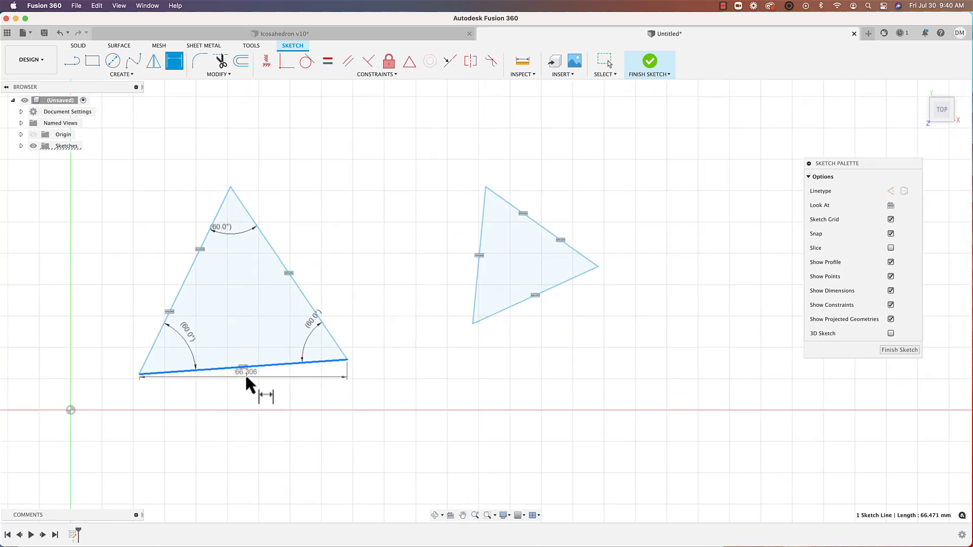
{"action": "left_click", "coordinate": [255, 373]}
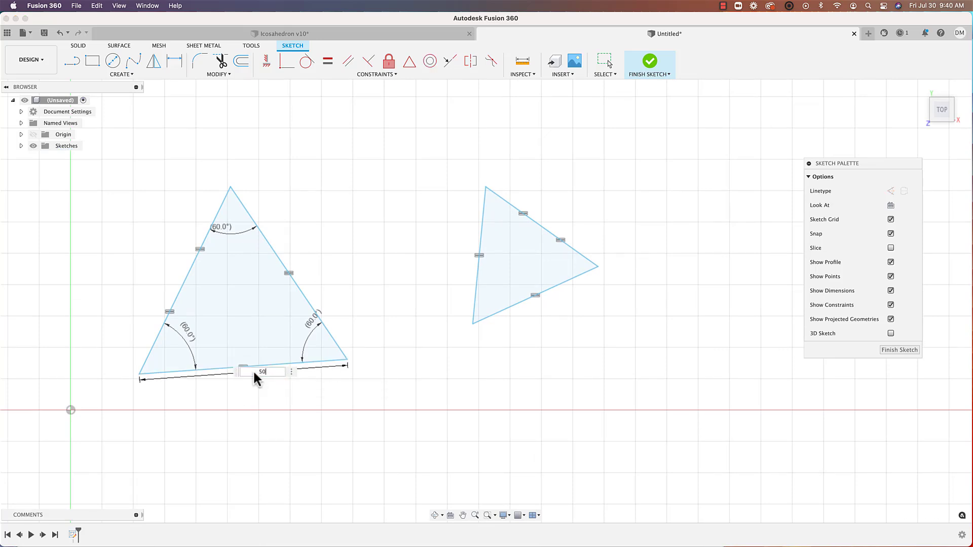
{"action": "key", "text": "Return"}
Dimension the second triangle's lower side and set its length to 50 mm.
{"action": "left_click", "coordinate": [550, 298]}
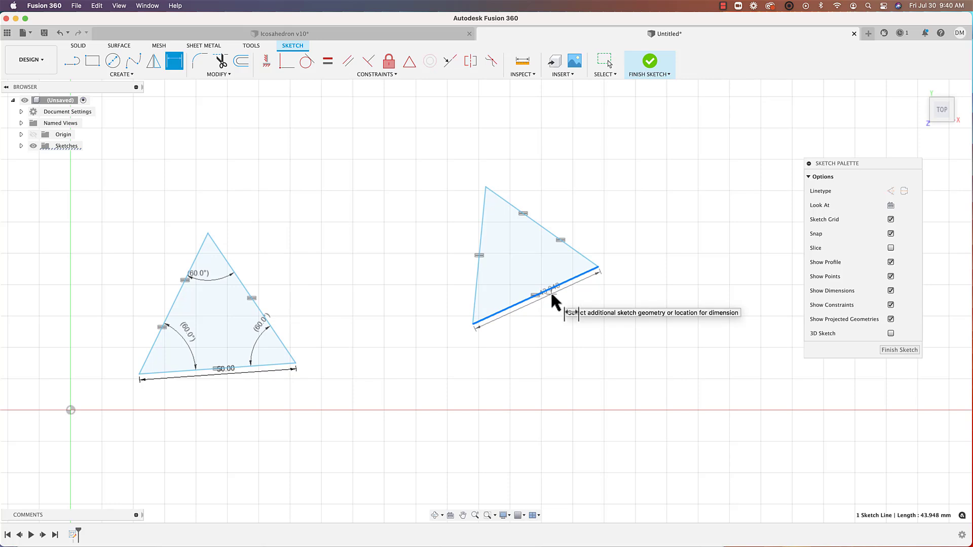
{"action": "left_click", "coordinate": [553, 297]}
{"action": "type", "text": "50"}
{"action": "key", "text": "Return"}
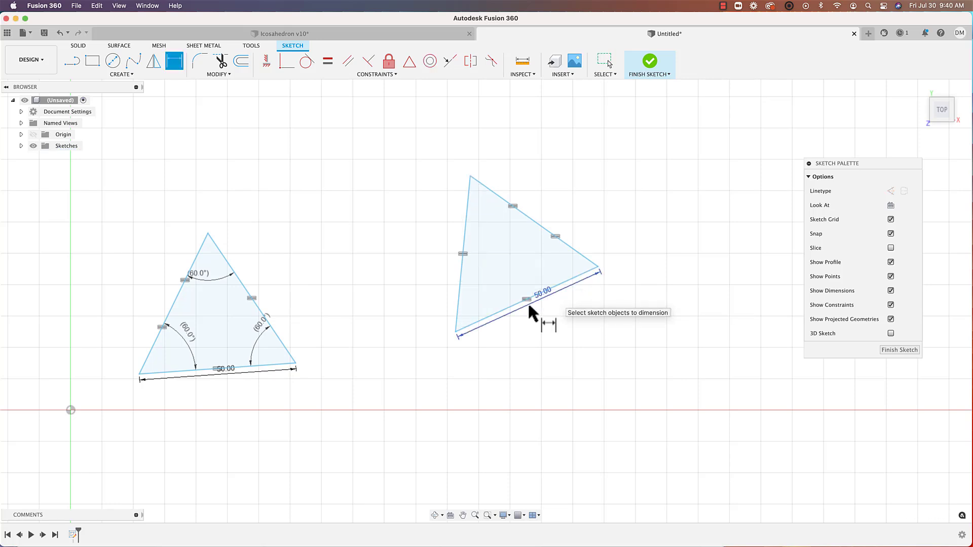
{"action": "key", "text": "Escape"}
{"action": "double_click", "coordinate": [464, 265]}
{"action": "left_click_drag", "start_coordinate": [465, 265], "coordinate": [357, 230]}
{"action": "left_click", "coordinate": [467, 332]}
{"action": "middle_click_drag", "start_coordinate": [497, 336], "coordinate": [589, 350]}
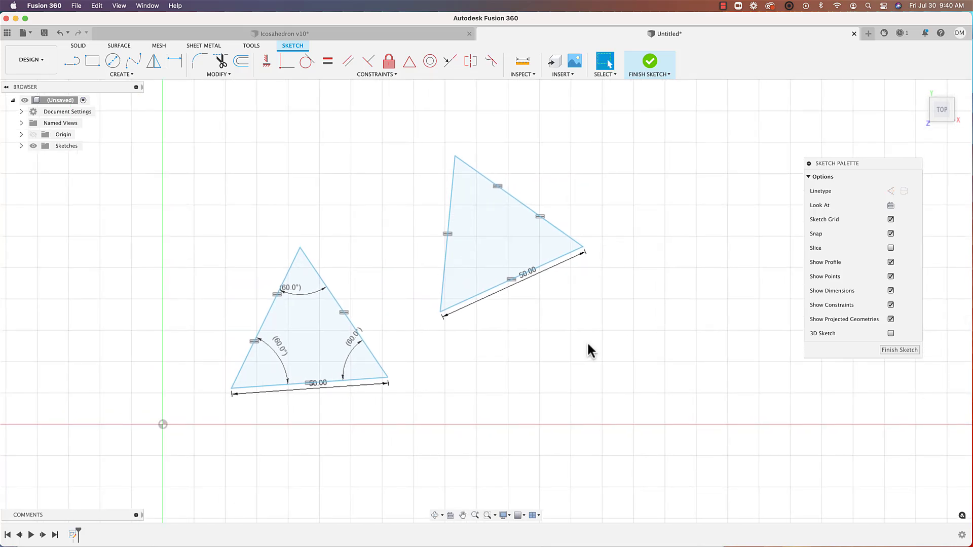
{"action": "middle_click_drag", "start_coordinate": [512, 356], "coordinate": [583, 345]}
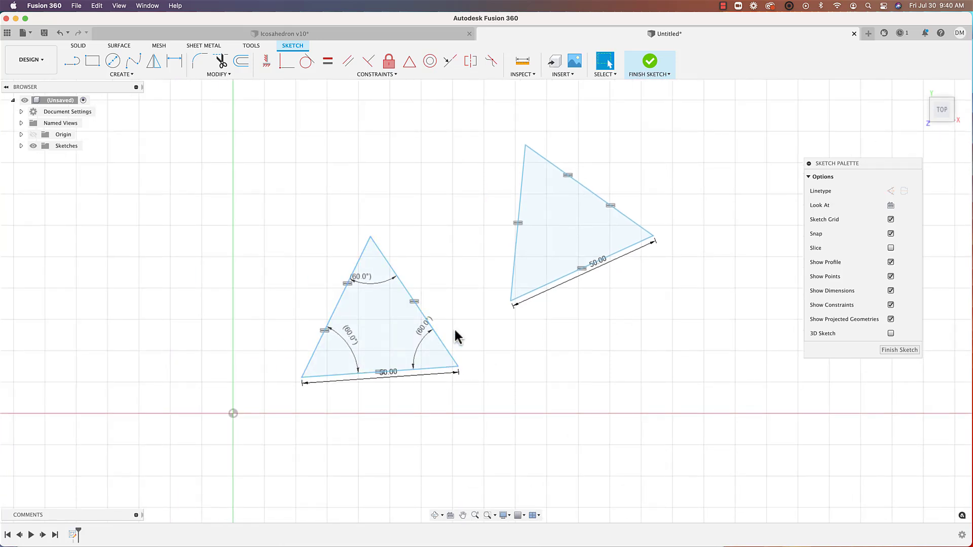
Compare the triangular faces of the finished icosahedron in the Icosahedron v10 design with the sides of the second sketched triangle.
{"action": "left_click", "coordinate": [364, 32]}
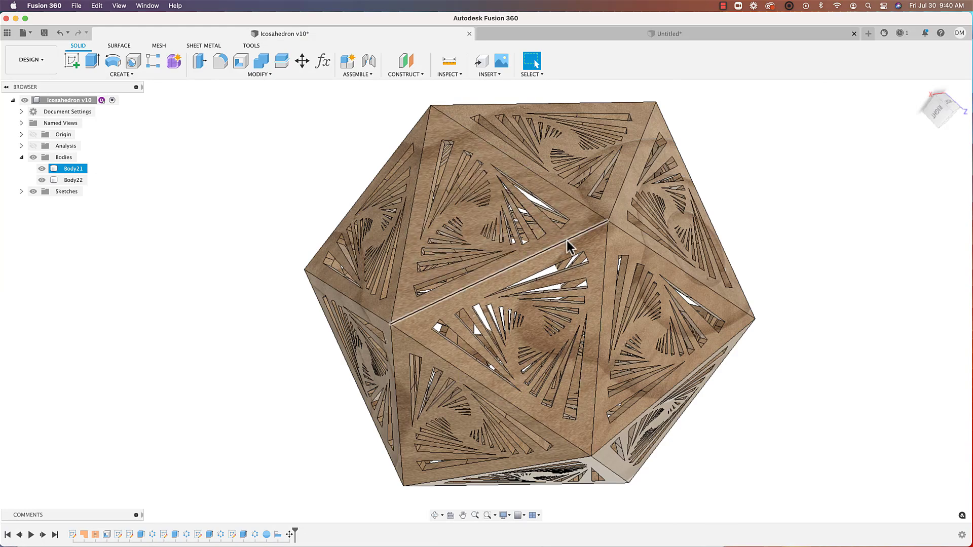
{"action": "middle_click_drag", "start_coordinate": [601, 271], "coordinate": [622, 198], "text": "shift"}
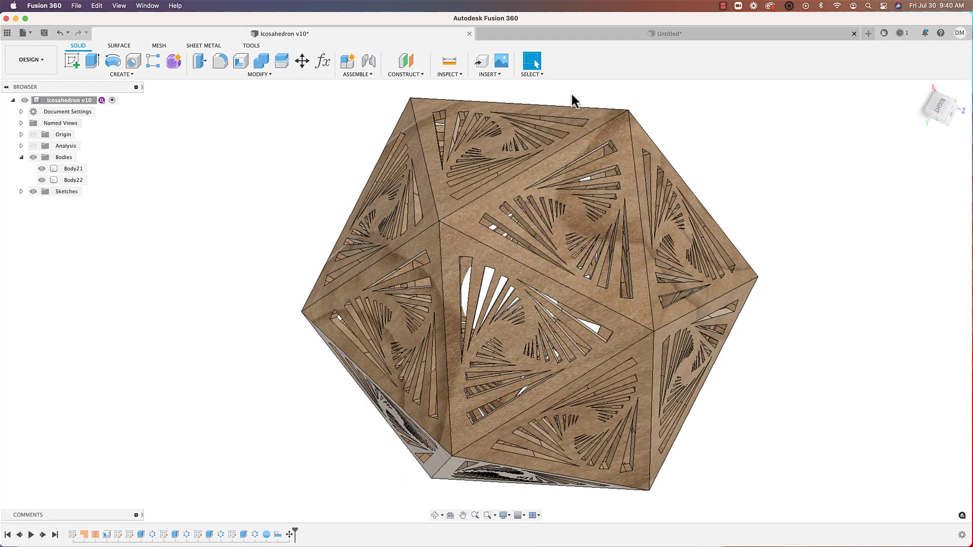
{"action": "left_click", "coordinate": [503, 32]}
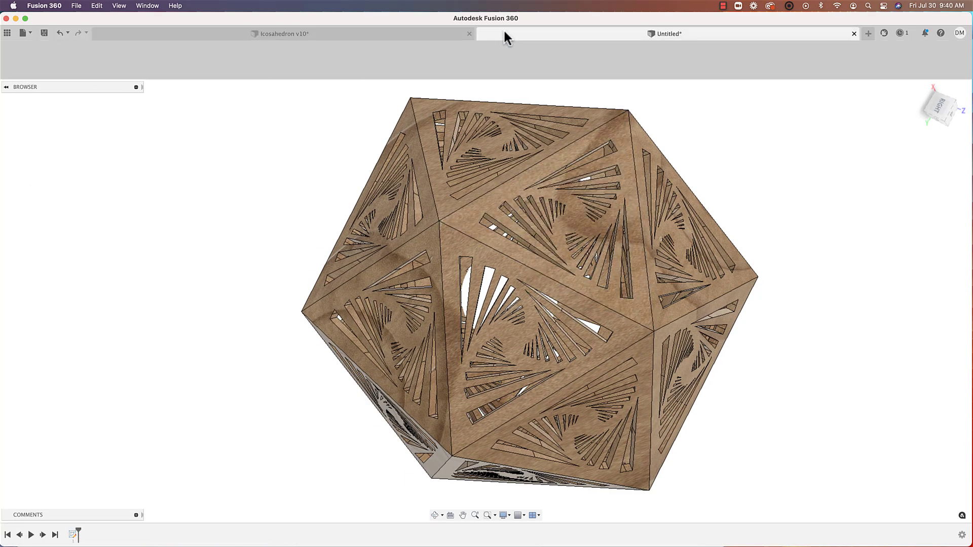
{"action": "left_click_drag", "start_coordinate": [517, 292], "coordinate": [528, 296]}
{"action": "left_click", "coordinate": [532, 278]}
{"action": "left_click", "coordinate": [543, 215]}
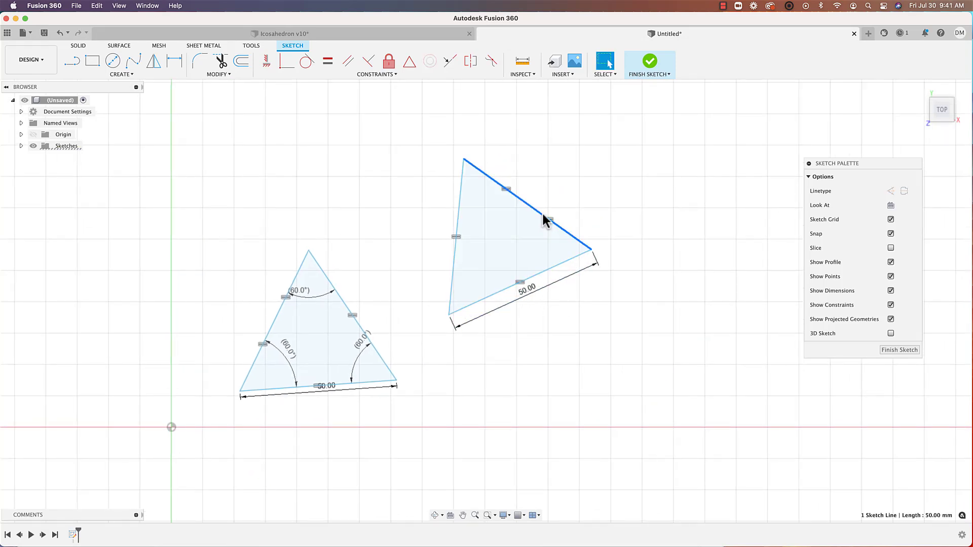
{"action": "left_click", "coordinate": [448, 231]}
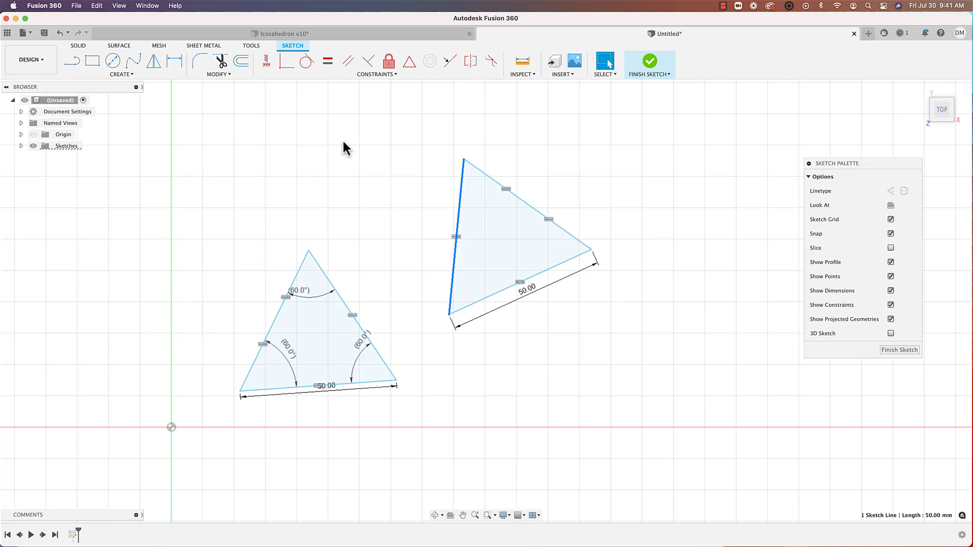
{"action": "left_click", "coordinate": [343, 35]}
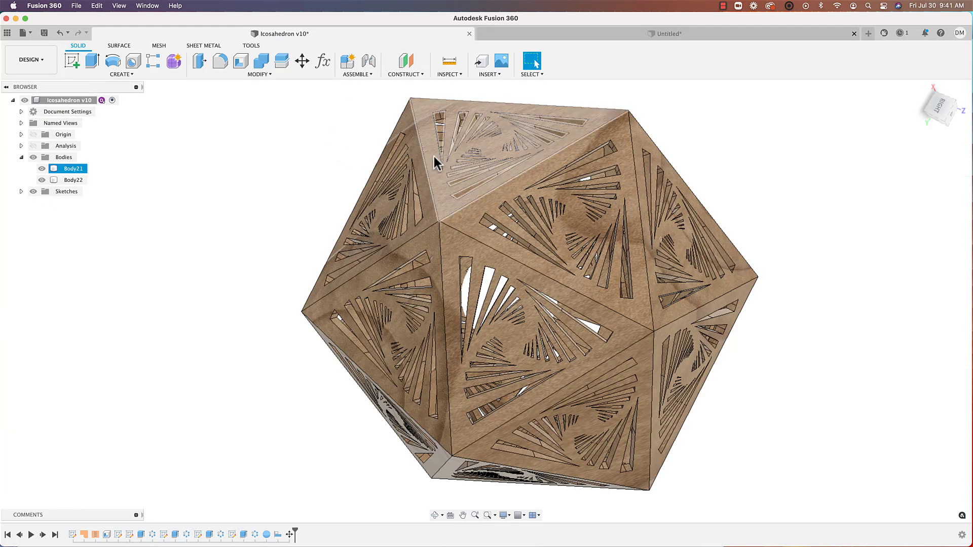
{"action": "middle_click_drag", "start_coordinate": [516, 232], "coordinate": [458, 230]}
{"action": "left_click", "coordinate": [604, 34]}
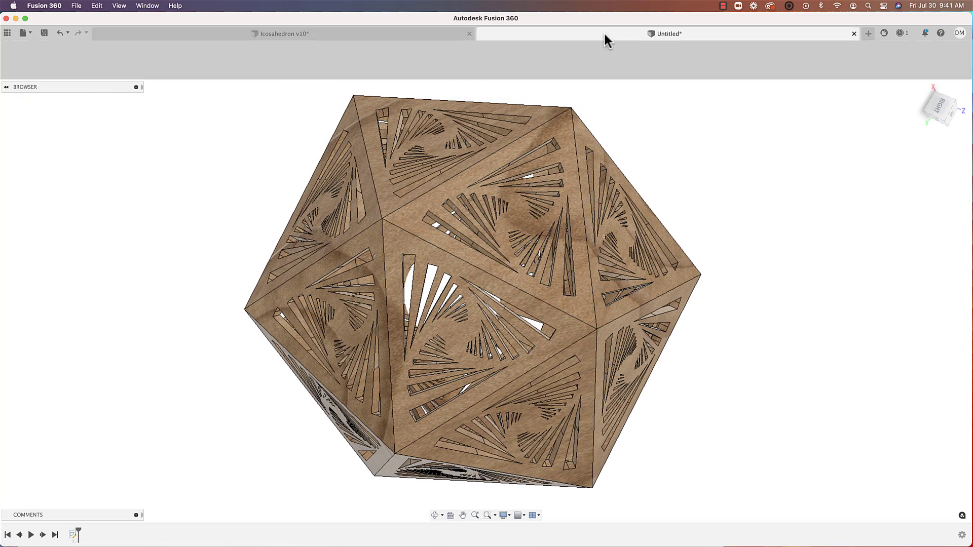
Close and discard the untitled triangle design, and start a sketch on the horizontal plane of a new design.
{"action": "left_click", "coordinate": [853, 34]}
{"action": "left_click", "coordinate": [457, 293]}
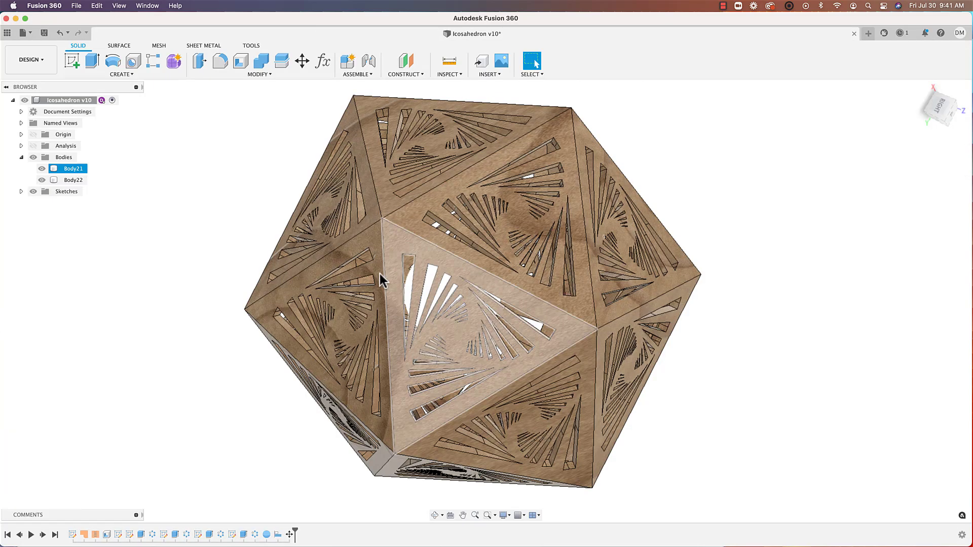
{"action": "left_click", "coordinate": [870, 35]}
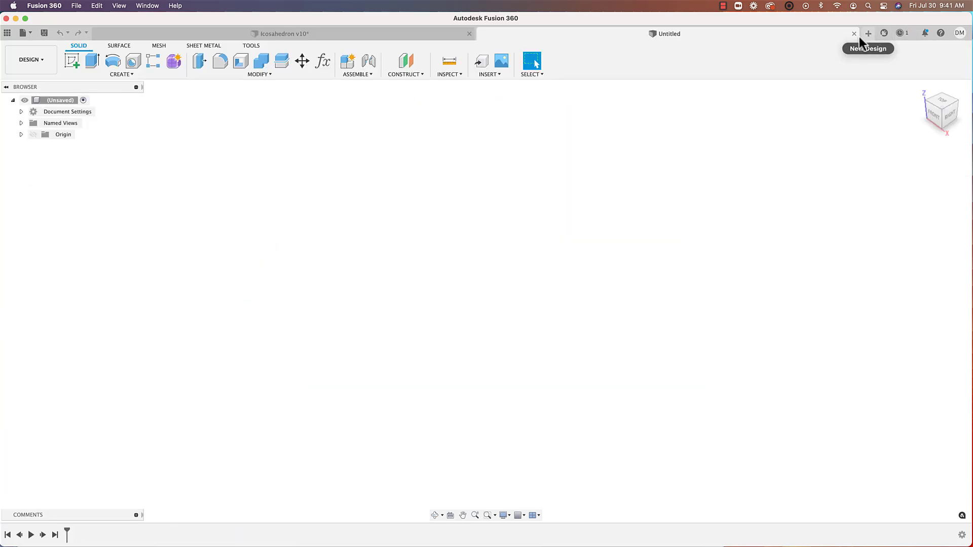
{"action": "left_click", "coordinate": [71, 62]}
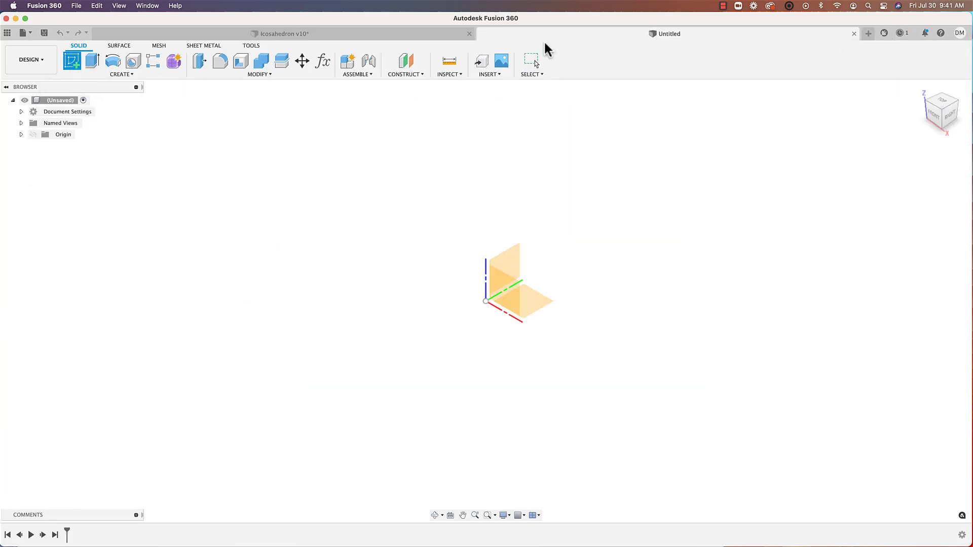
{"action": "left_click", "coordinate": [546, 308]}
Sketch a five-sided circumscribed polygon centred on the origin, with an inscribed radius of about 37.4 mm.
{"action": "left_click", "coordinate": [92, 74]}
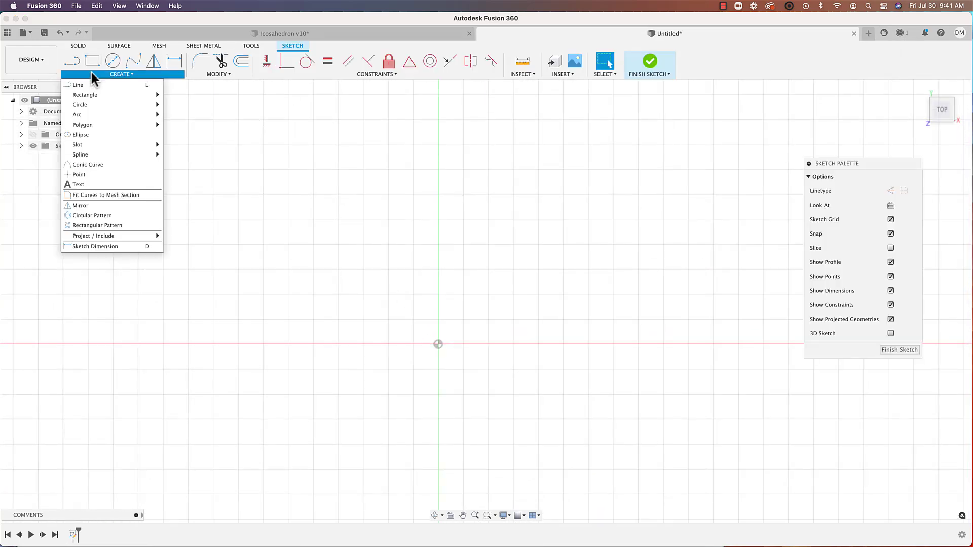
{"action": "mouse_move", "coordinate": [98, 126]}
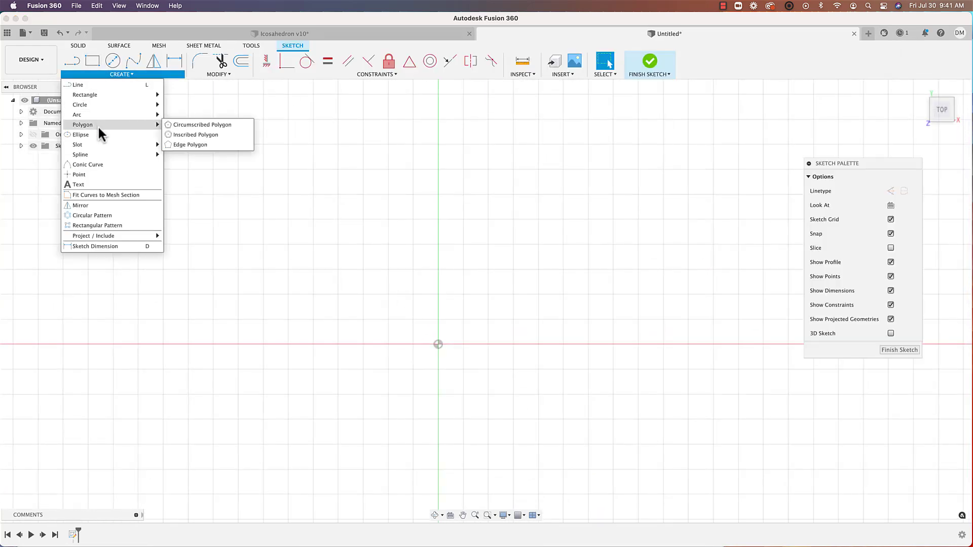
{"action": "left_click", "coordinate": [183, 126]}
{"action": "mouse_move", "coordinate": [438, 345]}
{"action": "middle_mouse_down"}
{"action": "mouse_move", "coordinate": [464, 226]}
{"action": "mouse_move", "coordinate": [461, 246]}
{"action": "middle_mouse_up"}
{"action": "left_click", "coordinate": [460, 246]}
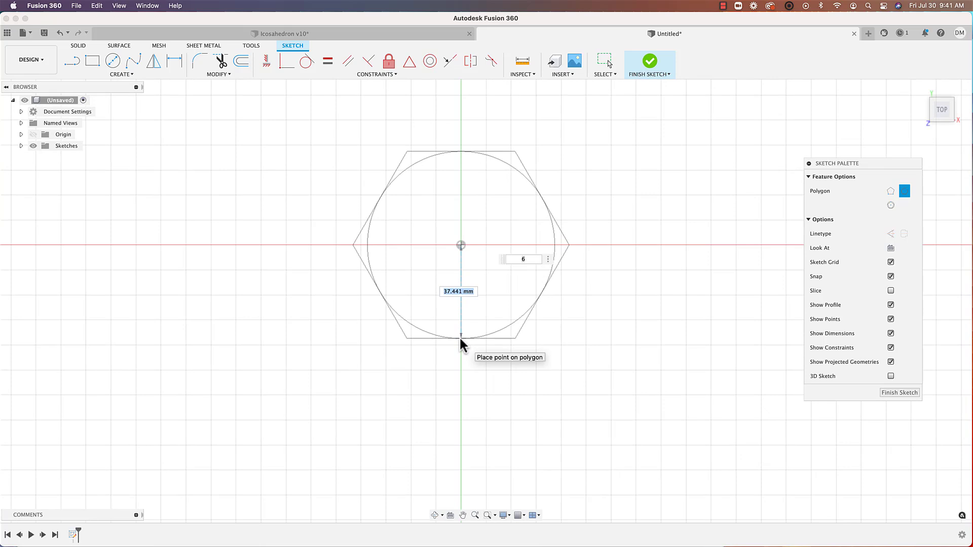
{"action": "type", "text": "5"}
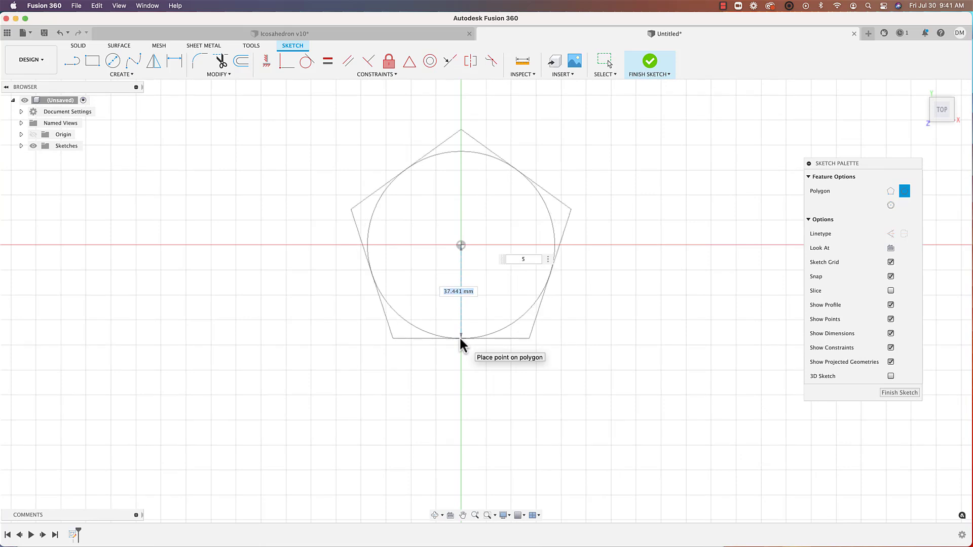
{"action": "left_click", "coordinate": [460, 338]}
Rotate the pentagon slightly by one of its lower corners, and constrain its lower side to be horizontal.
{"action": "left_click_drag", "start_coordinate": [528, 339], "coordinate": [544, 326]}
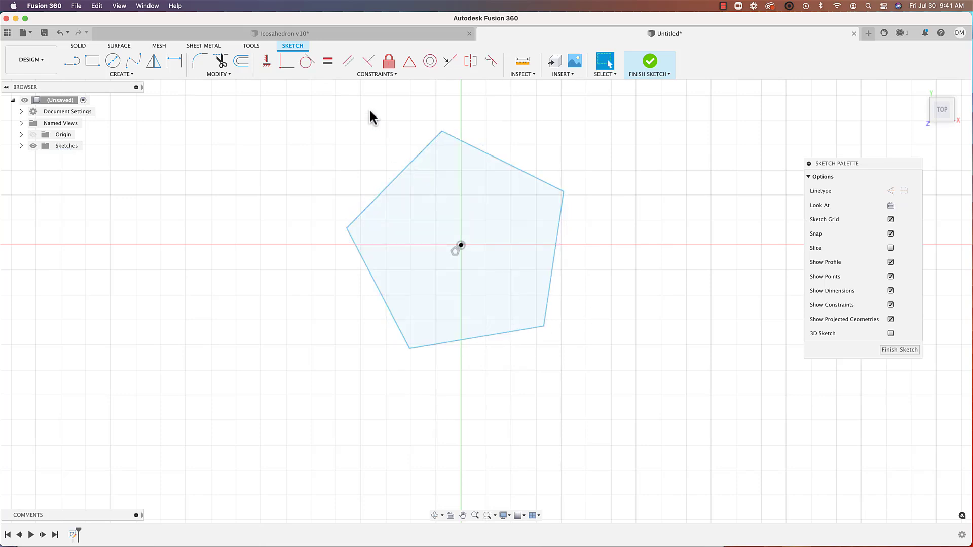
{"action": "left_click", "coordinate": [265, 62]}
{"action": "left_click", "coordinate": [476, 336]}
{"action": "middle_click_drag", "start_coordinate": [447, 310], "coordinate": [392, 338]}
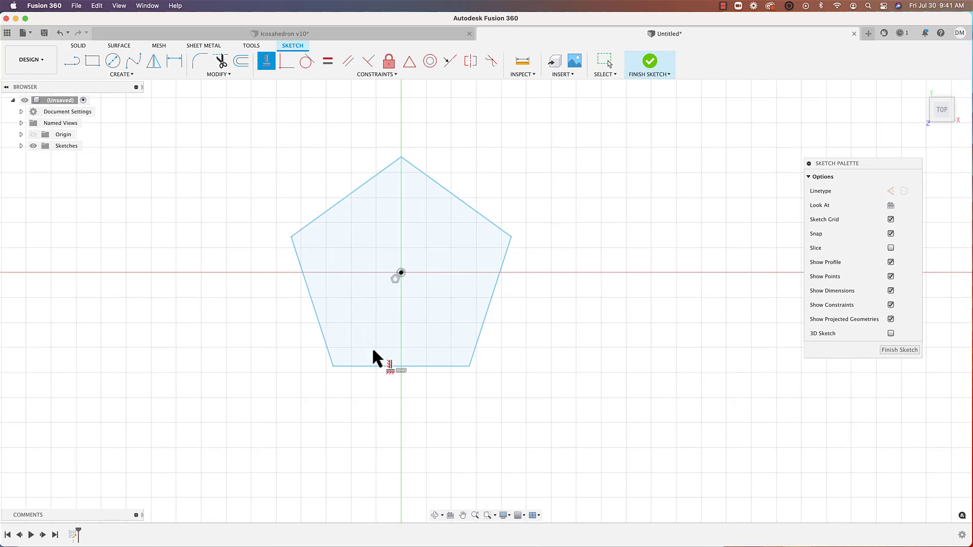
Dimension the pentagon's base, set its length to 50 mm, and check the length of the adjacent side.
{"action": "key", "text": "d"}
{"action": "left_click", "coordinate": [388, 374]}
{"action": "left_click", "coordinate": [390, 359]}
{"action": "type", "text": "50"}
{"action": "key", "text": "Return"}
{"action": "key", "text": "Escape"}
{"action": "middle_click_drag", "start_coordinate": [389, 354], "coordinate": [420, 363]}
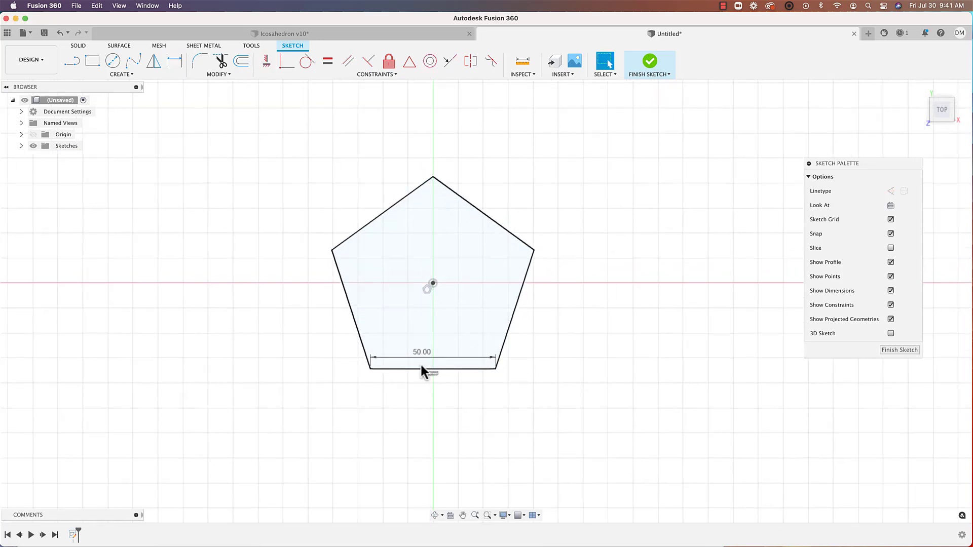
{"action": "scroll", "coordinate": [420, 363], "scroll_direction": "up", "scroll_amount": 2}
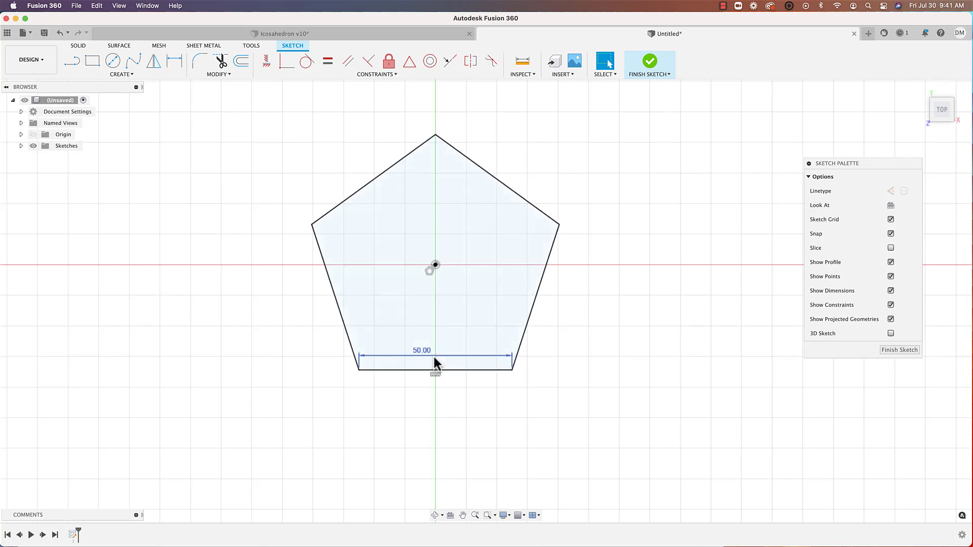
{"action": "left_click", "coordinate": [535, 298]}
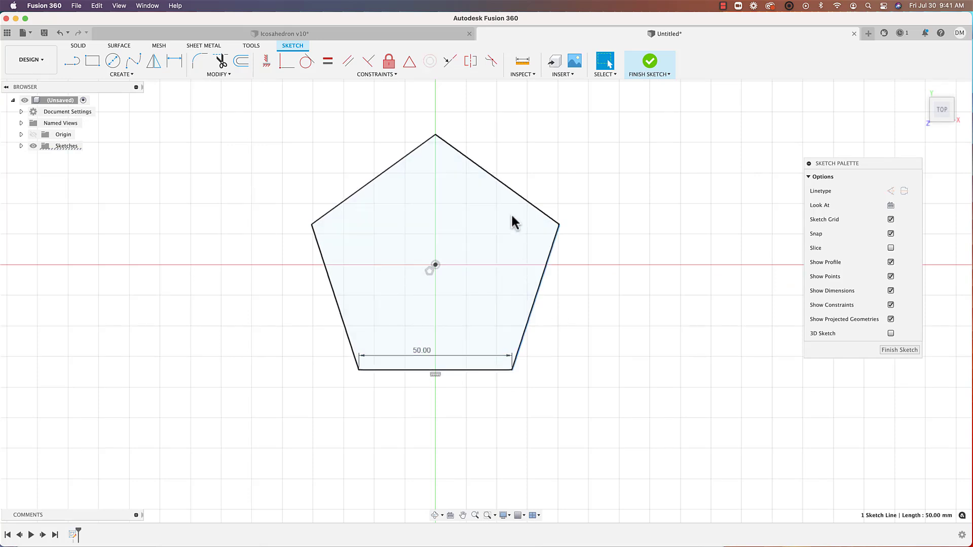
{"action": "key", "text": "Escape"}
{"action": "middle_click_drag", "start_coordinate": [445, 314], "coordinate": [467, 357]}
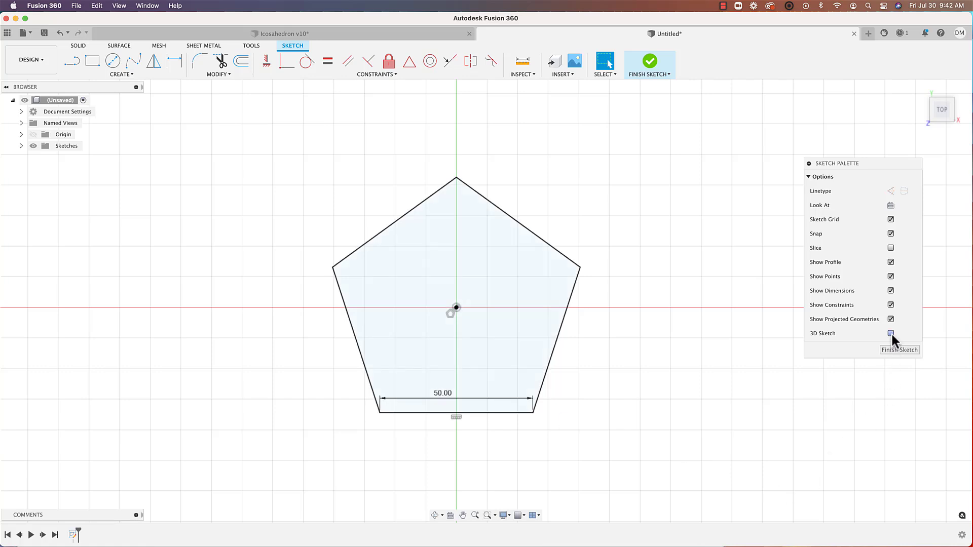
Enable the 3D Sketch option for the pentagon sketch.
{"action": "left_click_drag", "start_coordinate": [891, 165], "coordinate": [753, 113]}
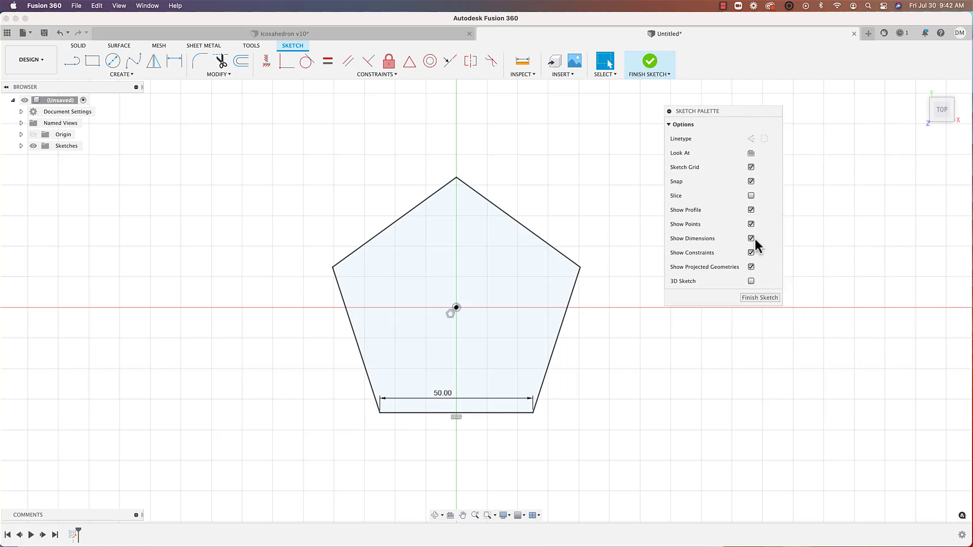
{"action": "left_click", "coordinate": [751, 281]}
{"action": "mouse_move", "coordinate": [742, 112]}
{"action": "left_mouse_down"}
{"action": "mouse_move", "coordinate": [784, 116]}
{"action": "mouse_move", "coordinate": [907, 183]}
{"action": "left_mouse_up"}
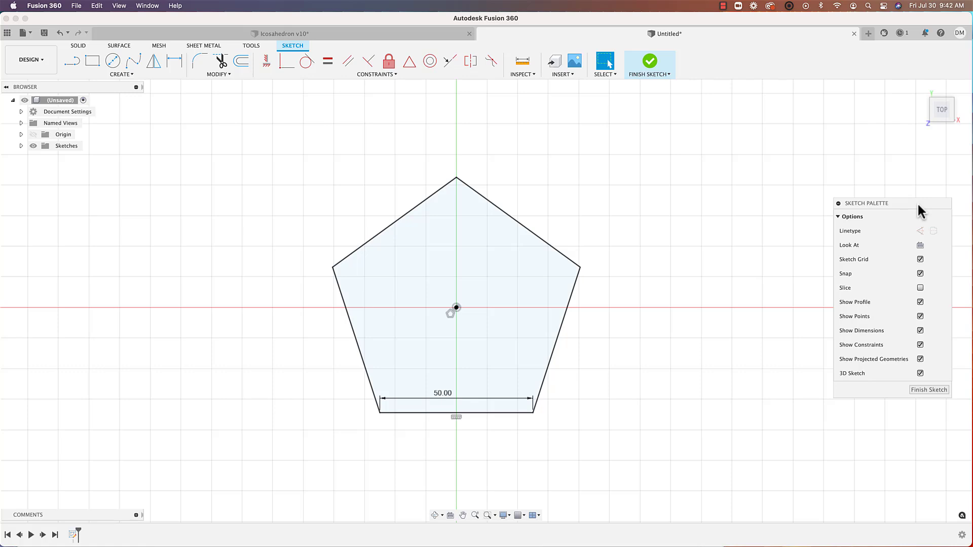
Draw a line about 35.9 mm long from the pentagon's centre straight up along the vertical axis.
{"action": "mouse_move", "coordinate": [922, 212]}
{"action": "middle_mouse_down", "text": "shift"}
{"action": "mouse_move", "coordinate": [888, 197]}
{"action": "mouse_move", "coordinate": [623, 254]}
{"action": "middle_mouse_up", "text": "shift"}
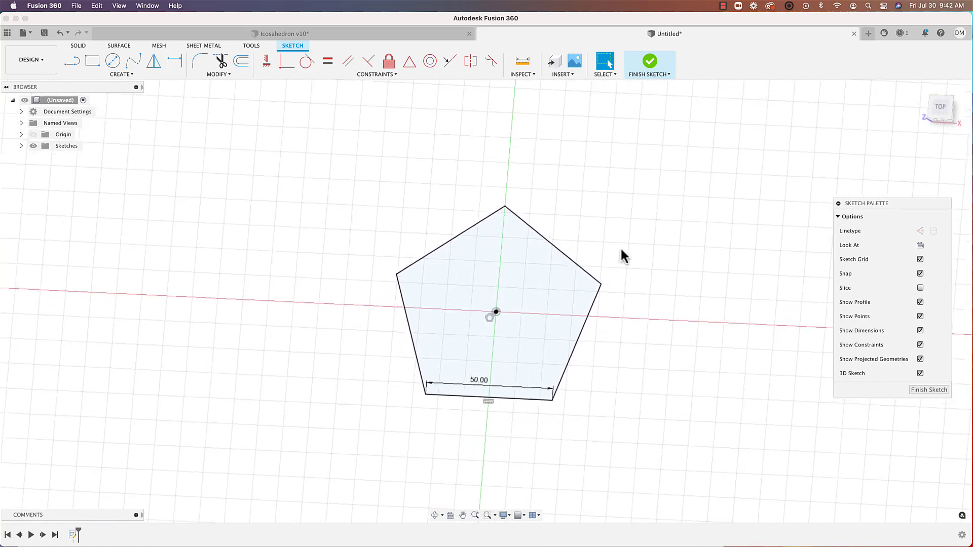
{"action": "left_click", "coordinate": [144, 75]}
{"action": "left_click", "coordinate": [143, 85]}
{"action": "mouse_move", "coordinate": [488, 317]}
{"action": "middle_mouse_down", "text": "shift"}
{"action": "mouse_move", "coordinate": [498, 312]}
{"action": "mouse_move", "coordinate": [495, 324]}
{"action": "middle_mouse_up", "text": "shift"}
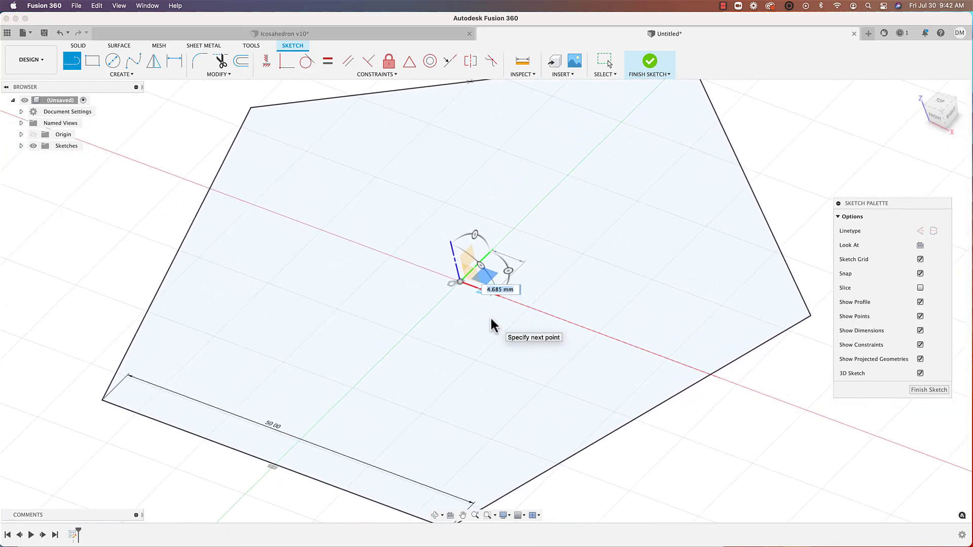
{"action": "left_click", "coordinate": [469, 274]}
{"action": "middle_click_drag", "start_coordinate": [469, 275], "coordinate": [467, 270], "text": "shift"}
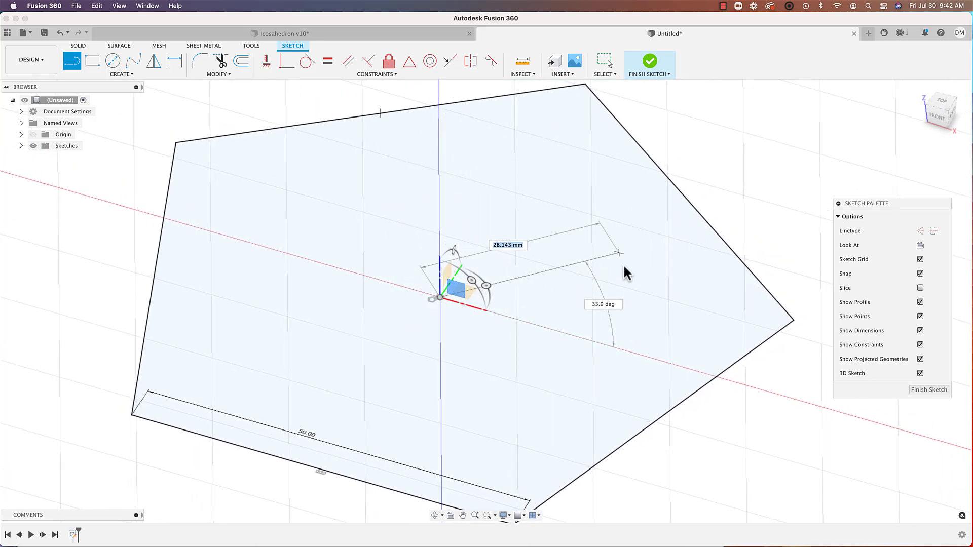
{"action": "middle_click_drag", "start_coordinate": [507, 164], "coordinate": [464, 146], "text": "shift"}
{"action": "scroll", "coordinate": [436, 137], "scroll_direction": "down", "scroll_amount": 1}
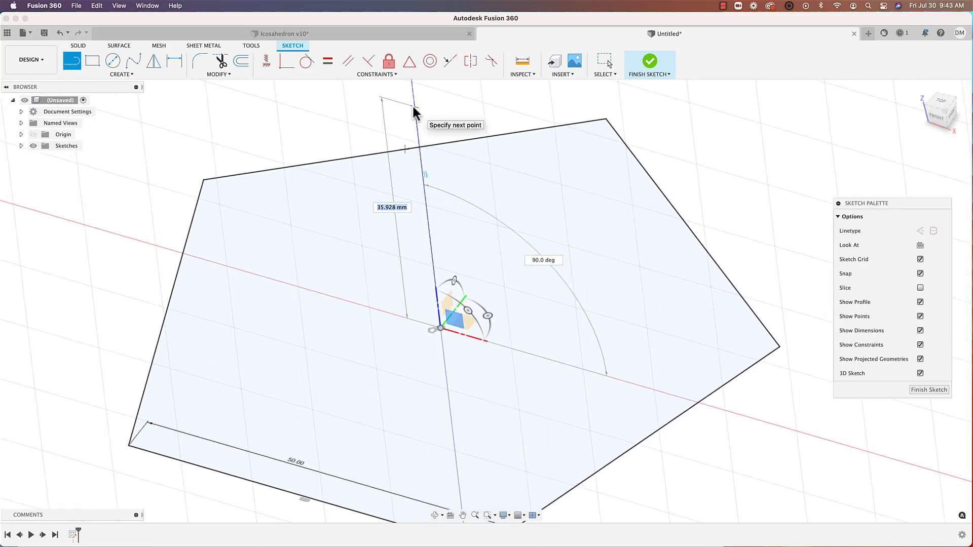
{"action": "left_click", "coordinate": [414, 105]}
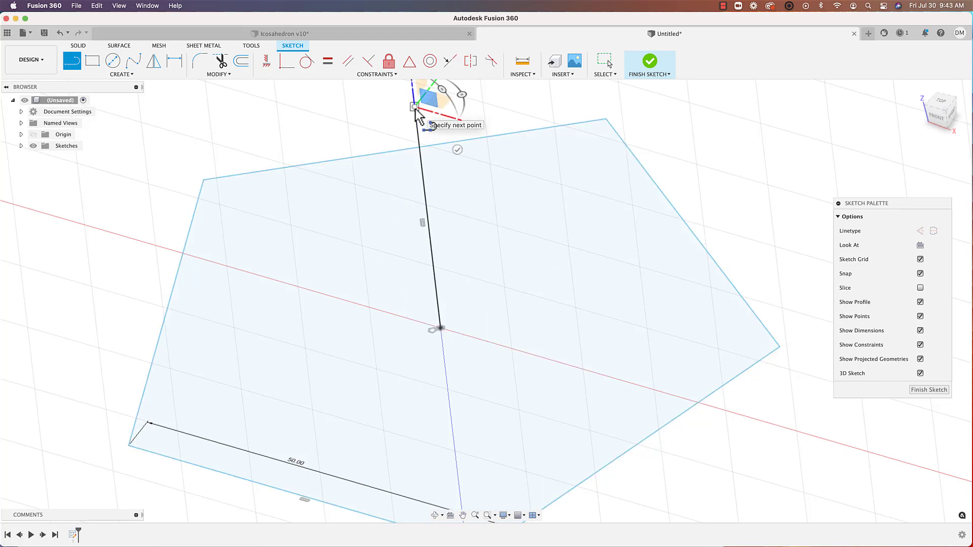
Draw lines from the raised apex to the right and back corners of the pentagon.
{"action": "left_click", "coordinate": [777, 344]}
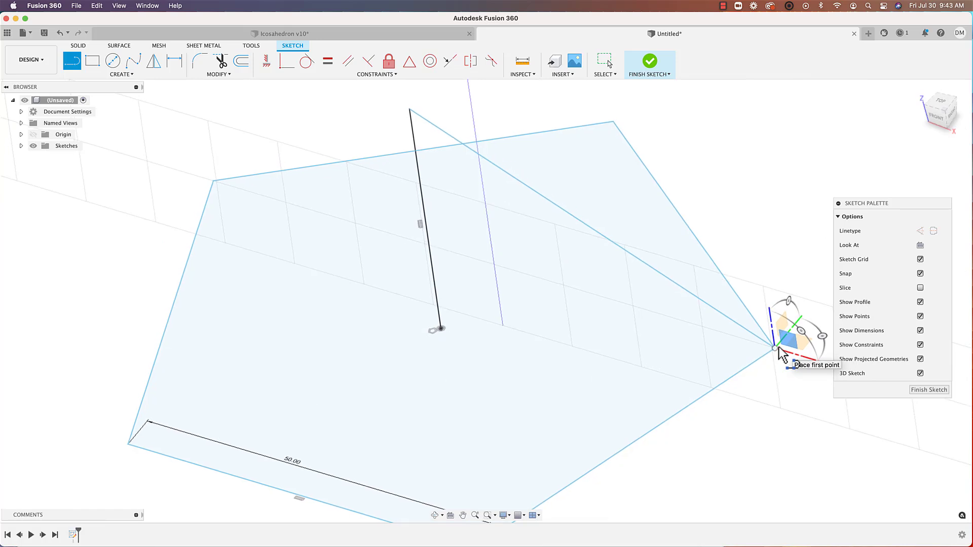
{"action": "scroll", "coordinate": [684, 257], "scroll_direction": "down", "scroll_amount": 5, "text": "shift"}
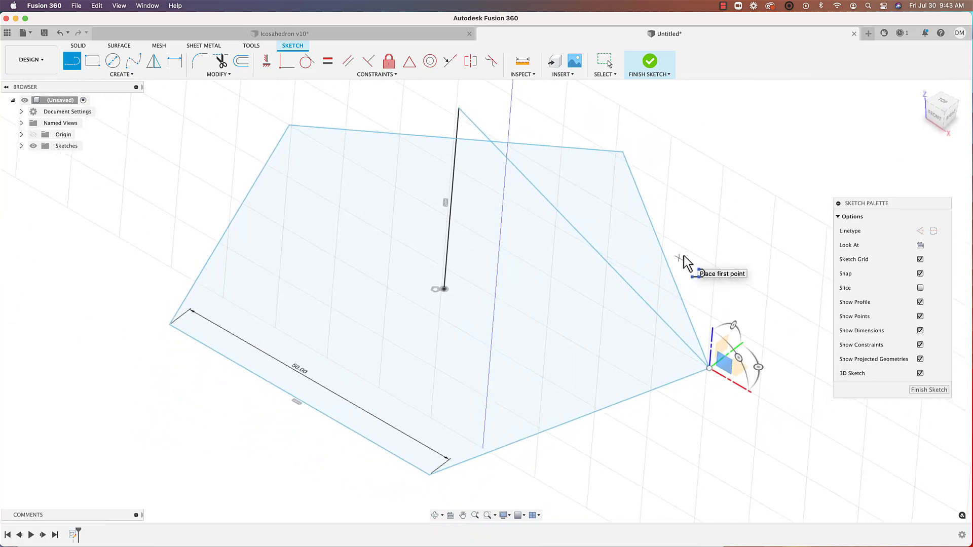
{"action": "scroll", "coordinate": [684, 257], "scroll_direction": "down", "scroll_amount": 1, "text": "shift"}
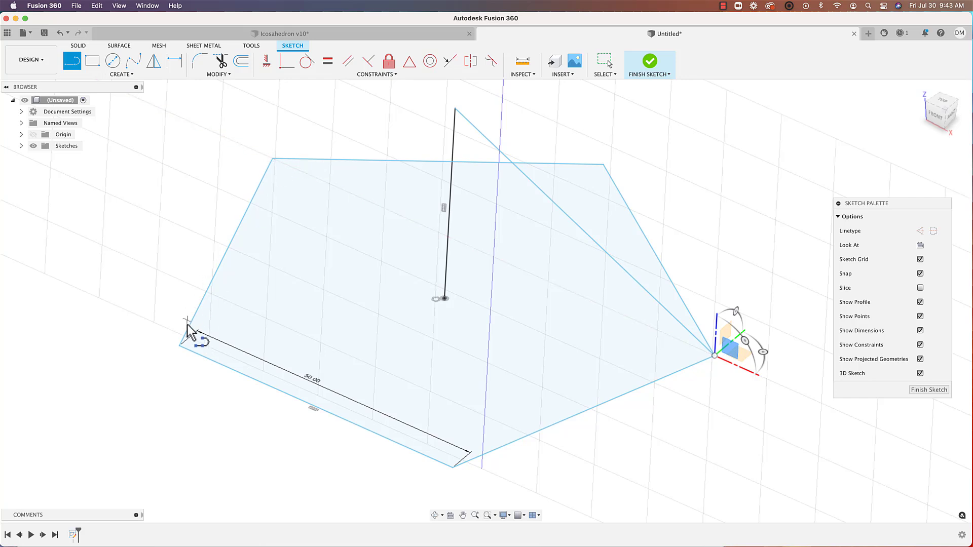
{"action": "scroll", "coordinate": [187, 324], "scroll_direction": "down", "scroll_amount": 5, "text": "shift"}
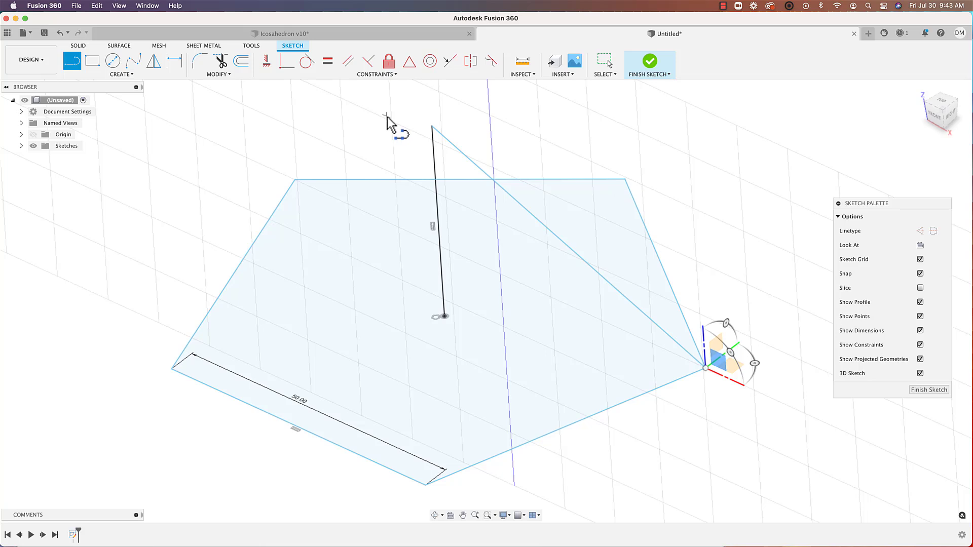
{"action": "left_click", "coordinate": [432, 127]}
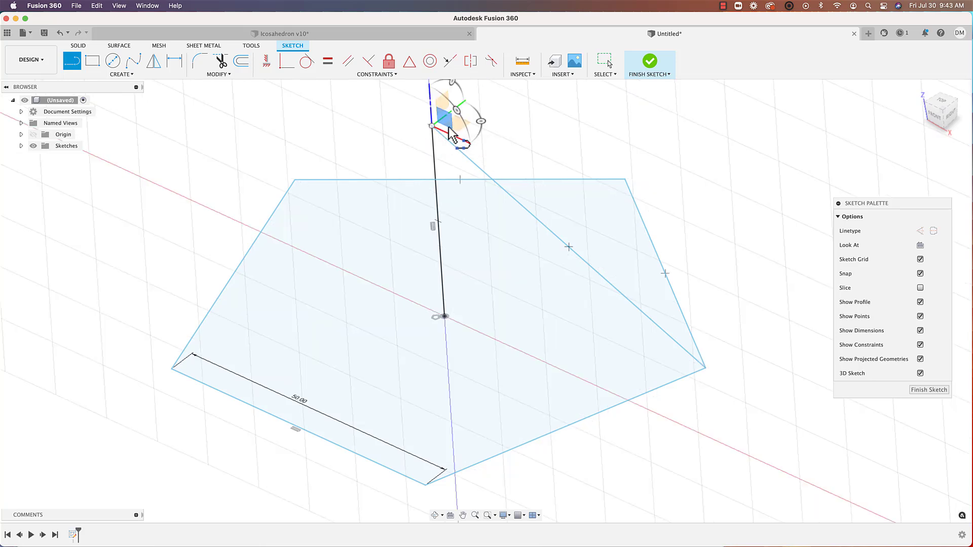
{"action": "left_click", "coordinate": [624, 181]}
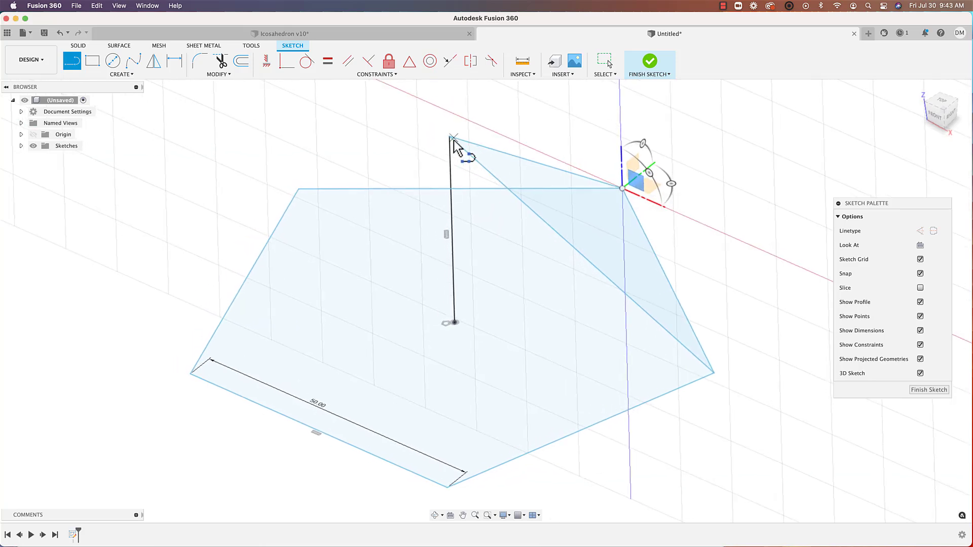
Join the apex to the pentagon's remaining left, front-left and front-right corners with lines.
{"action": "left_click", "coordinate": [449, 137]}
{"action": "left_click", "coordinate": [299, 189]}
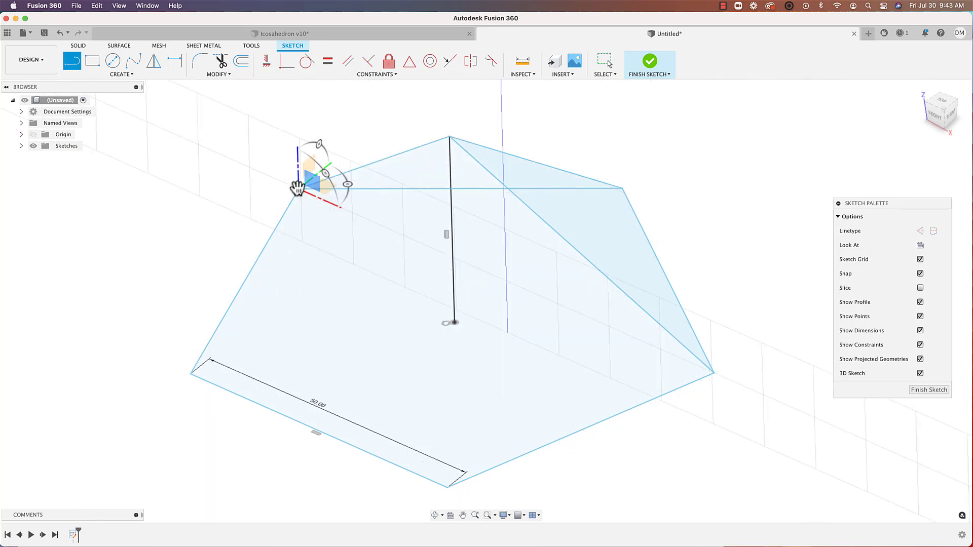
{"action": "left_click", "coordinate": [451, 138]}
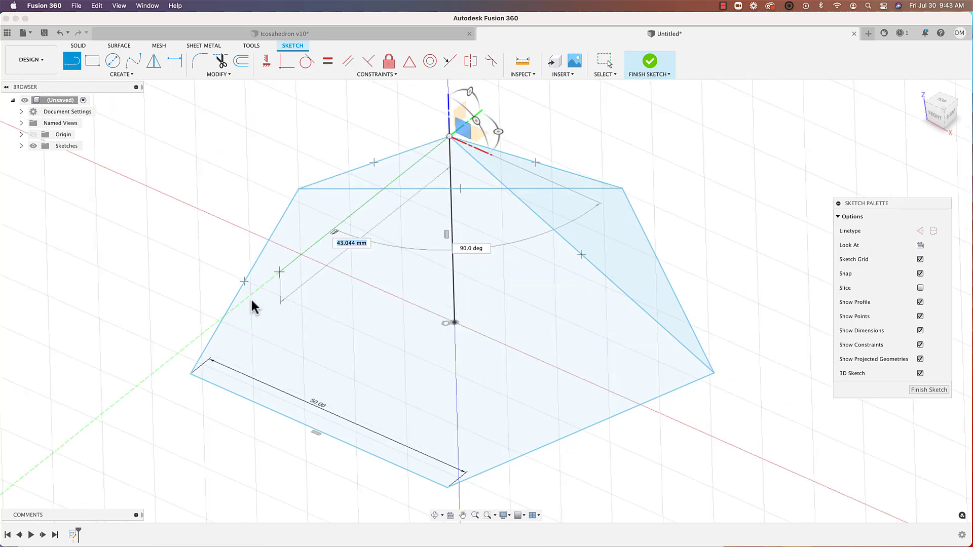
{"action": "left_click", "coordinate": [193, 374]}
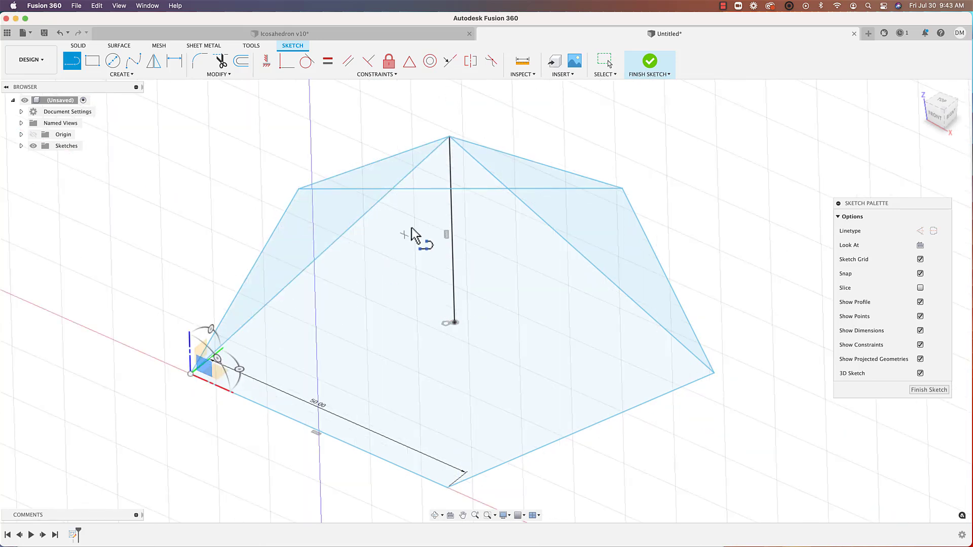
{"action": "left_click", "coordinate": [450, 137]}
{"action": "left_click", "coordinate": [449, 484]}
Apply an Equal constraint between the sloping line to the front-right corner and the pentagon's 50 mm front side.
{"action": "mouse_move", "coordinate": [488, 437]}
{"action": "middle_mouse_down", "text": "shift"}
{"action": "mouse_move", "coordinate": [533, 361]}
{"action": "mouse_move", "coordinate": [556, 365]}
{"action": "middle_mouse_up", "text": "shift"}
{"action": "scroll", "coordinate": [552, 360], "scroll_direction": "right", "scroll_amount": 10, "text": "shift"}
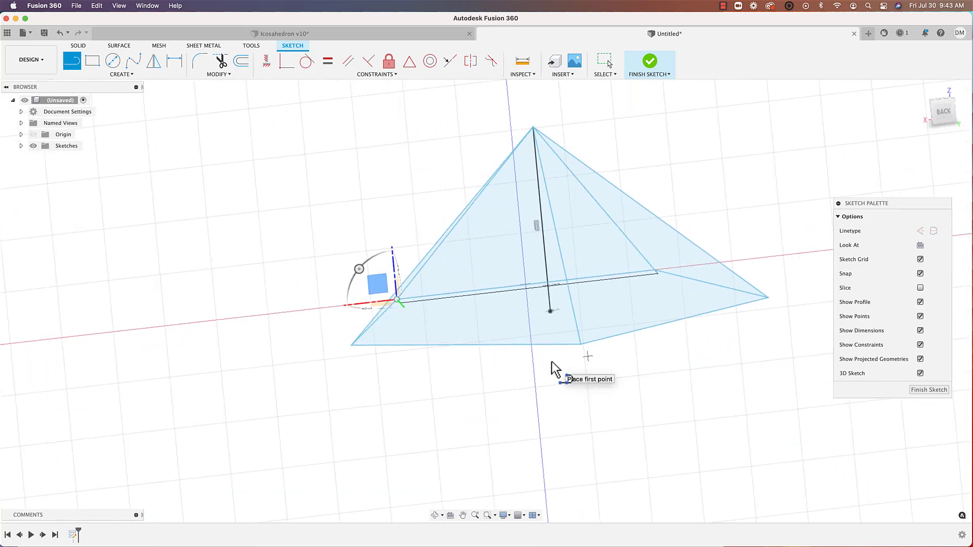
{"action": "scroll", "coordinate": [551, 361], "scroll_direction": "right", "scroll_amount": 10, "text": "shift"}
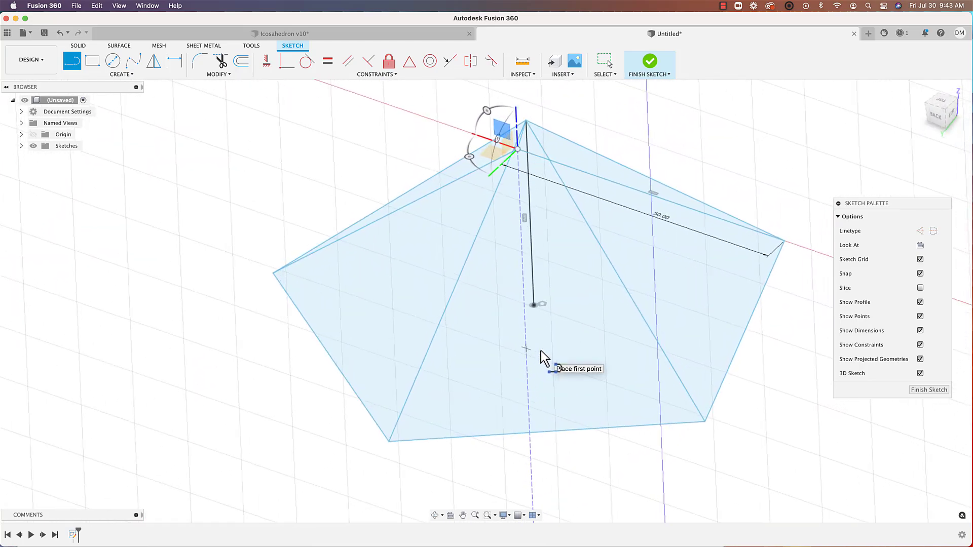
{"action": "scroll", "coordinate": [540, 351], "scroll_direction": "right", "scroll_amount": 10, "text": "shift"}
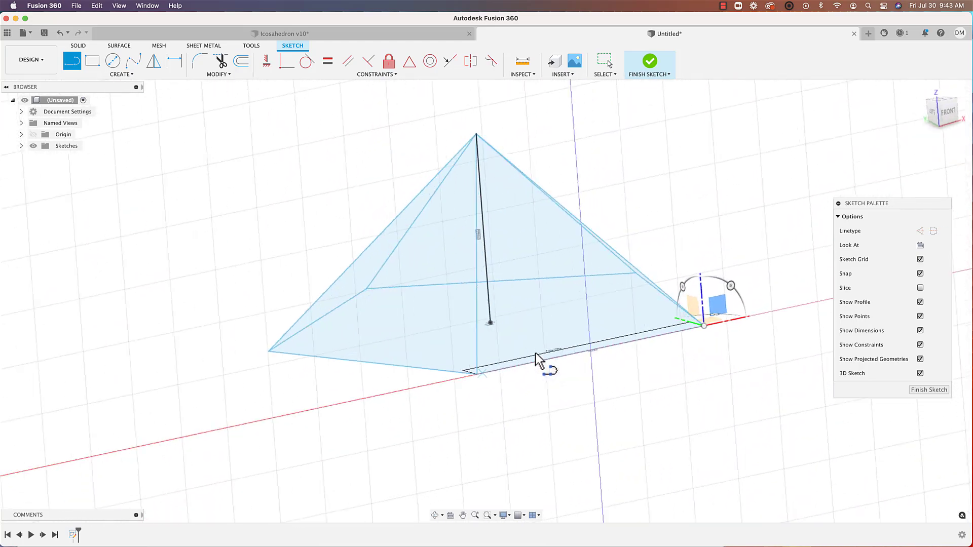
{"action": "scroll", "coordinate": [535, 352], "scroll_direction": "right", "scroll_amount": 10, "text": "shift"}
{"action": "scroll", "coordinate": [406, 407], "scroll_direction": "right", "scroll_amount": 8, "text": "shift"}
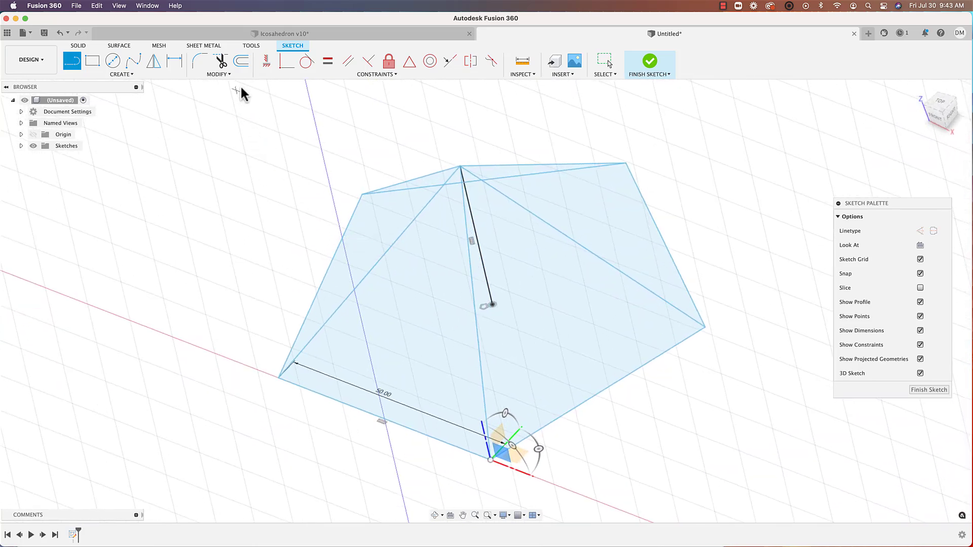
{"action": "left_click", "coordinate": [327, 62]}
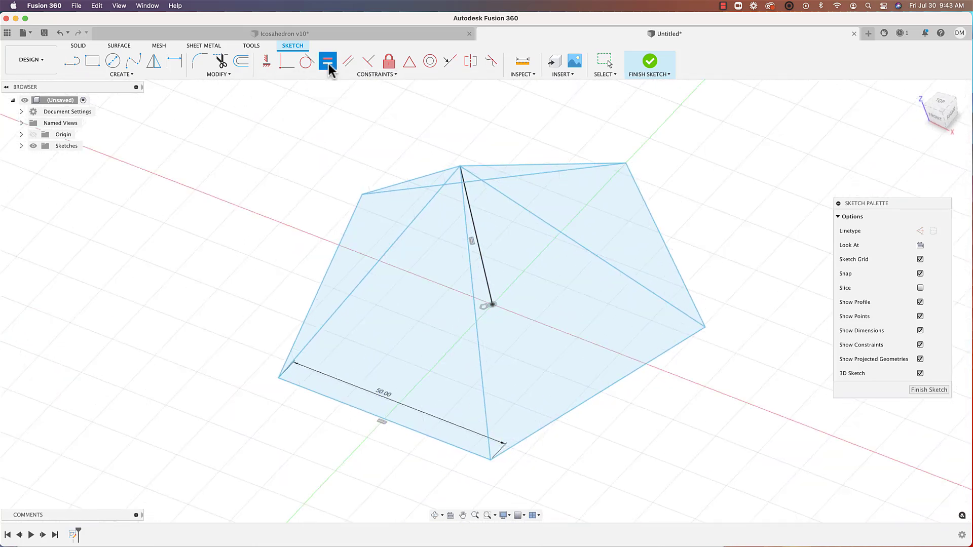
{"action": "scroll", "coordinate": [470, 258], "scroll_direction": "right", "scroll_amount": 3, "text": "shift"}
{"action": "left_click", "coordinate": [469, 256]}
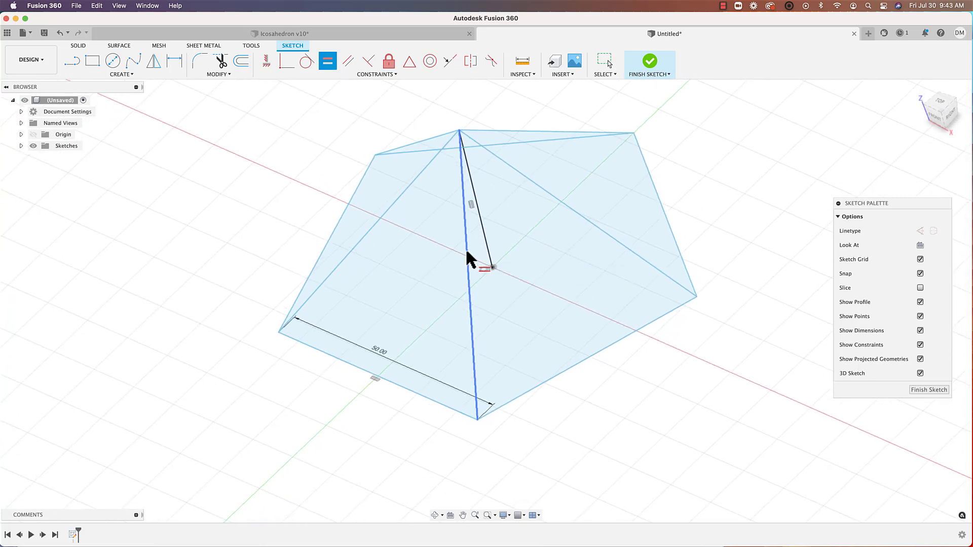
{"action": "left_click", "coordinate": [343, 361]}
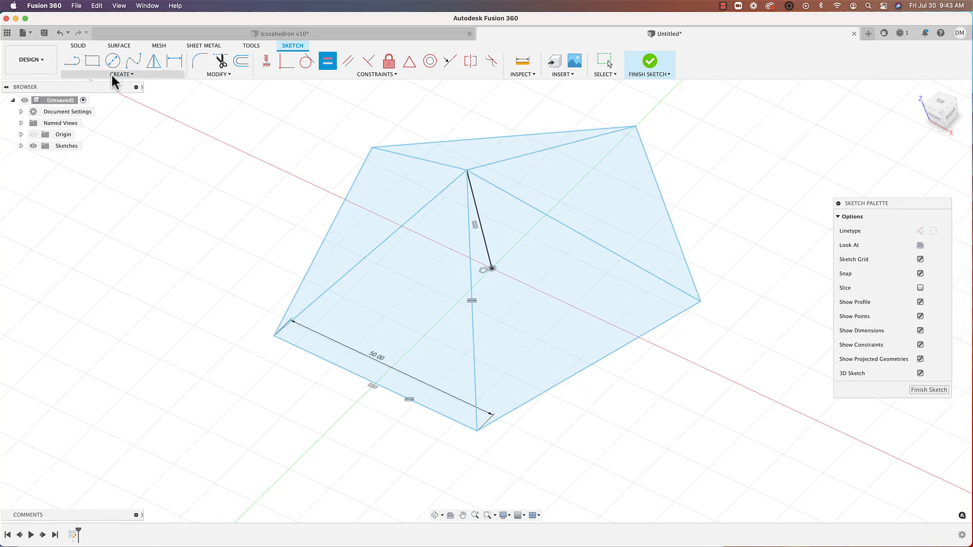
Undo and restore the Equal constraint, and try to apply Equal to the sloping line at the right corner as well.
{"action": "left_click", "coordinate": [58, 36]}
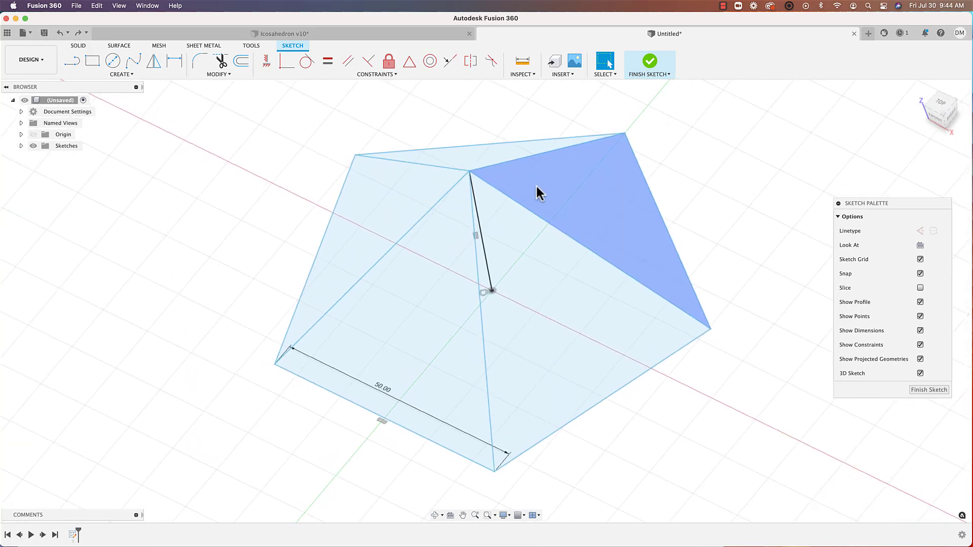
{"action": "left_click", "coordinate": [79, 35]}
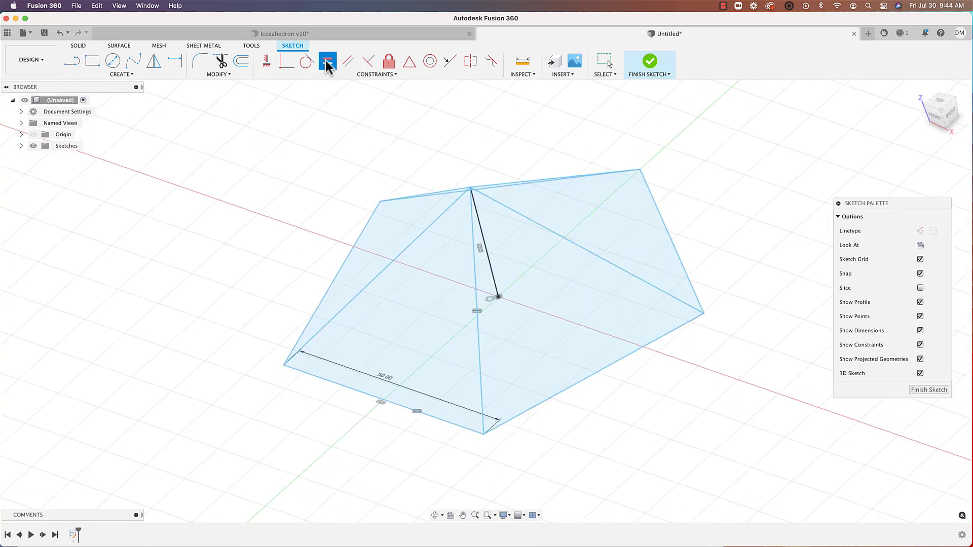
{"action": "left_click", "coordinate": [556, 237]}
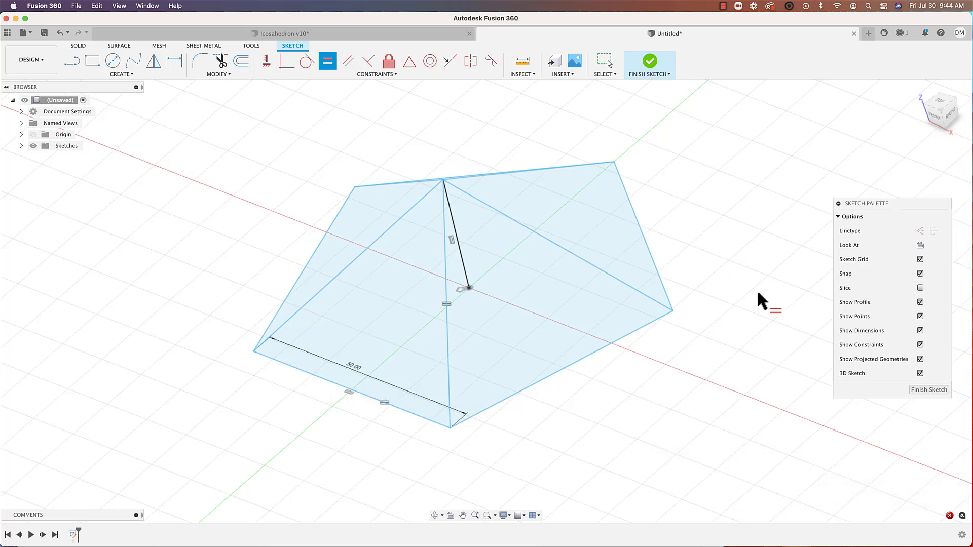
Check the lengths of the sloping lines and of the pentagon's front-right side from several angles.
{"action": "left_click", "coordinate": [534, 232]}
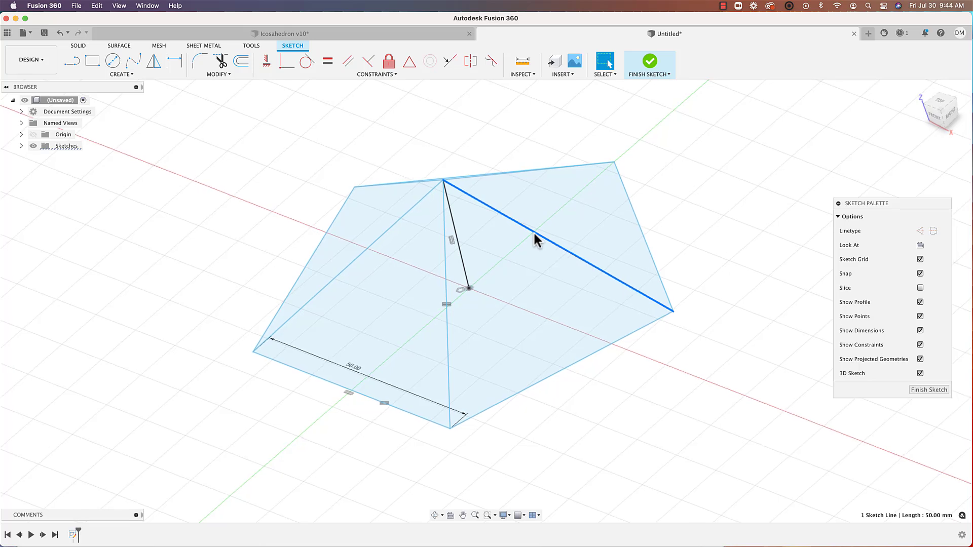
{"action": "middle_click_drag", "start_coordinate": [533, 231], "coordinate": [535, 250], "text": "shift"}
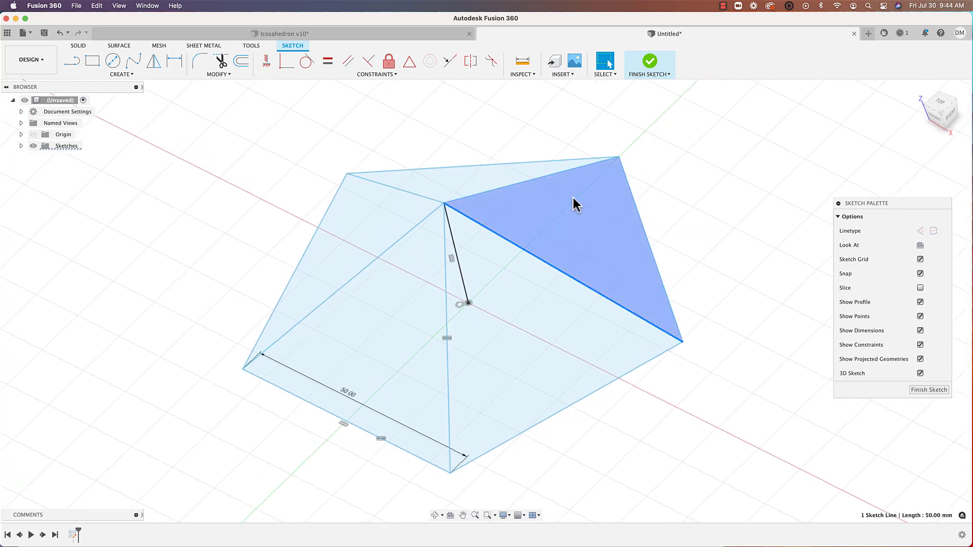
{"action": "left_click", "coordinate": [385, 186]}
{"action": "mouse_move", "coordinate": [736, 284]}
{"action": "middle_mouse_down", "text": "shift"}
{"action": "mouse_move", "coordinate": [706, 282]}
{"action": "mouse_move", "coordinate": [521, 211]}
{"action": "mouse_move", "coordinate": [416, 252]}
{"action": "mouse_move", "coordinate": [534, 321]}
{"action": "middle_mouse_up", "text": "shift"}
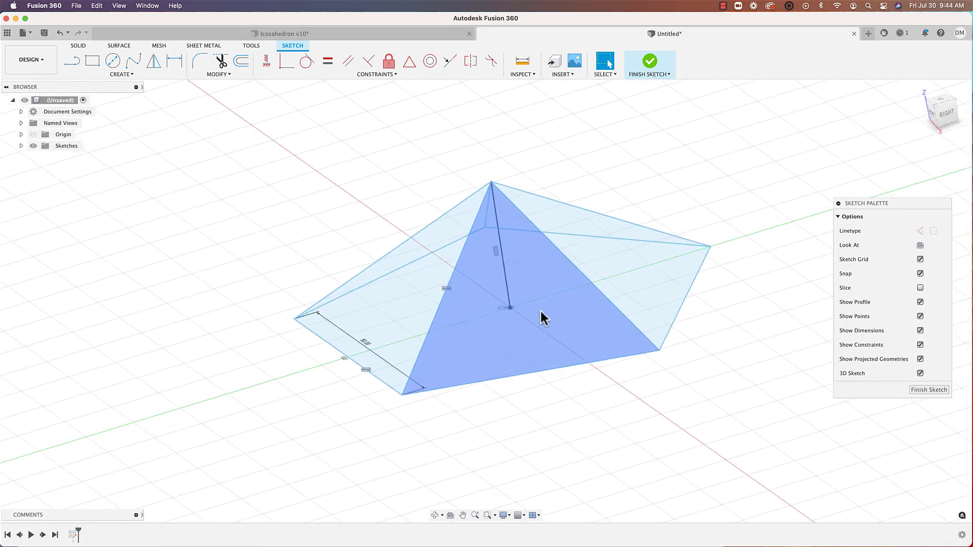
{"action": "scroll", "coordinate": [594, 286], "scroll_direction": "up", "scroll_amount": 3}
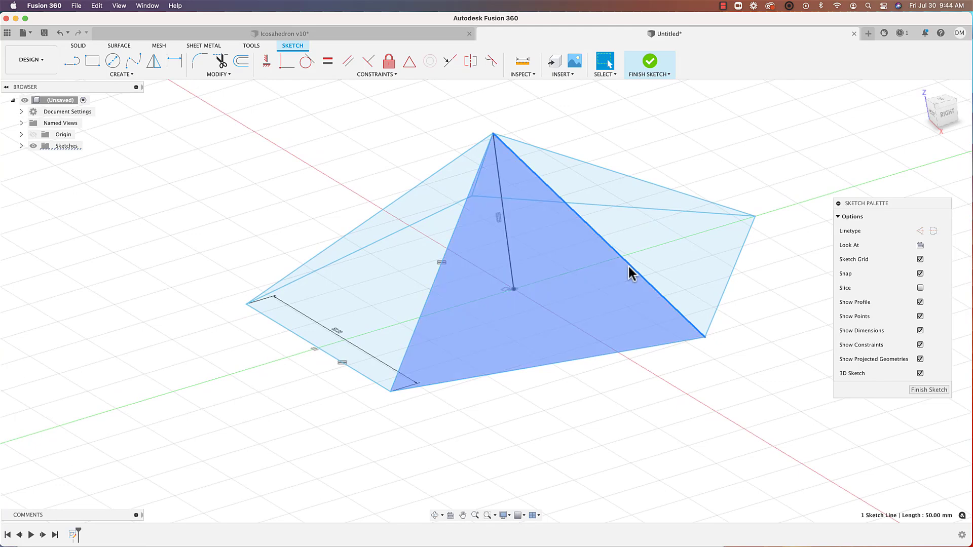
{"action": "left_click", "coordinate": [461, 221]}
{"action": "left_click", "coordinate": [560, 155]}
{"action": "mouse_move", "coordinate": [562, 154]}
{"action": "middle_mouse_down", "text": "shift"}
{"action": "mouse_move", "coordinate": [487, 148]}
{"action": "mouse_move", "coordinate": [573, 180]}
{"action": "mouse_move", "coordinate": [662, 293]}
{"action": "mouse_move", "coordinate": [680, 212]}
{"action": "mouse_move", "coordinate": [662, 290]}
{"action": "mouse_move", "coordinate": [650, 280]}
{"action": "mouse_move", "coordinate": [665, 288]}
{"action": "mouse_move", "coordinate": [608, 332]}
{"action": "mouse_move", "coordinate": [456, 400]}
{"action": "mouse_move", "coordinate": [538, 433]}
{"action": "middle_mouse_up", "text": "shift"}
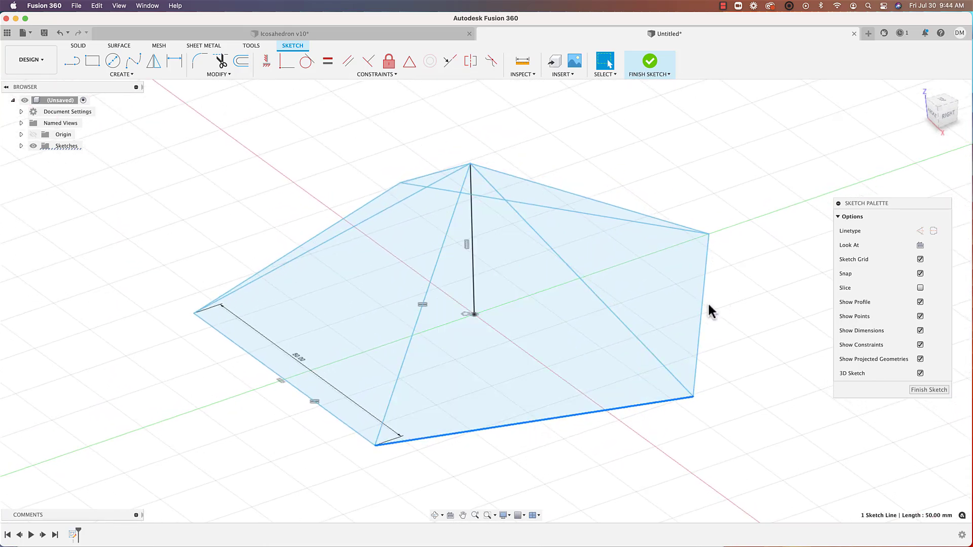
{"action": "middle_click_drag", "start_coordinate": [745, 298], "coordinate": [734, 288], "text": "shift"}
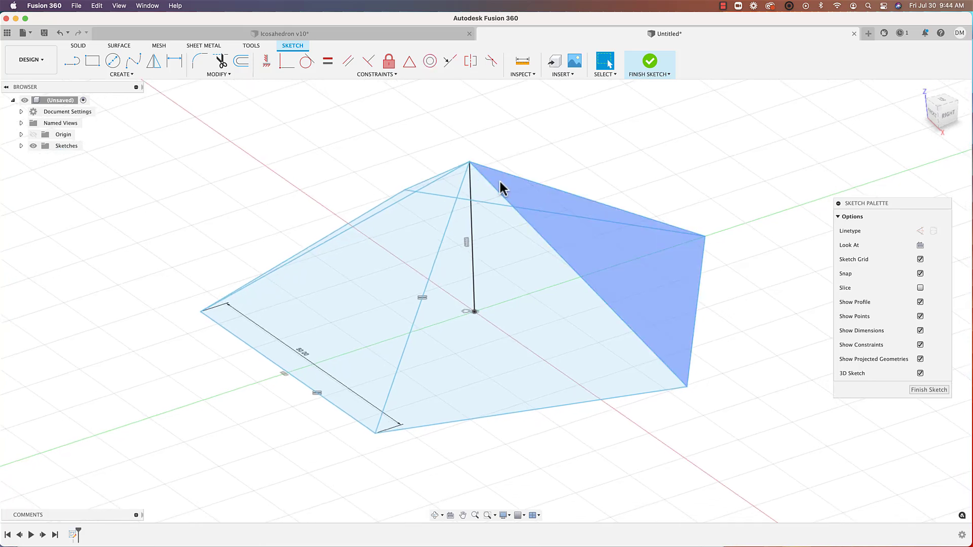
{"action": "mouse_move", "coordinate": [471, 213]}
{"action": "middle_mouse_down", "text": "shift"}
{"action": "mouse_move", "coordinate": [547, 208]}
{"action": "mouse_move", "coordinate": [497, 191]}
{"action": "mouse_move", "coordinate": [588, 191]}
{"action": "mouse_move", "coordinate": [619, 202]}
{"action": "mouse_move", "coordinate": [617, 212]}
{"action": "middle_mouse_up", "text": "shift"}
{"action": "left_click", "coordinate": [452, 232]}
{"action": "middle_click_drag", "start_coordinate": [611, 289], "coordinate": [598, 297], "text": "shift"}
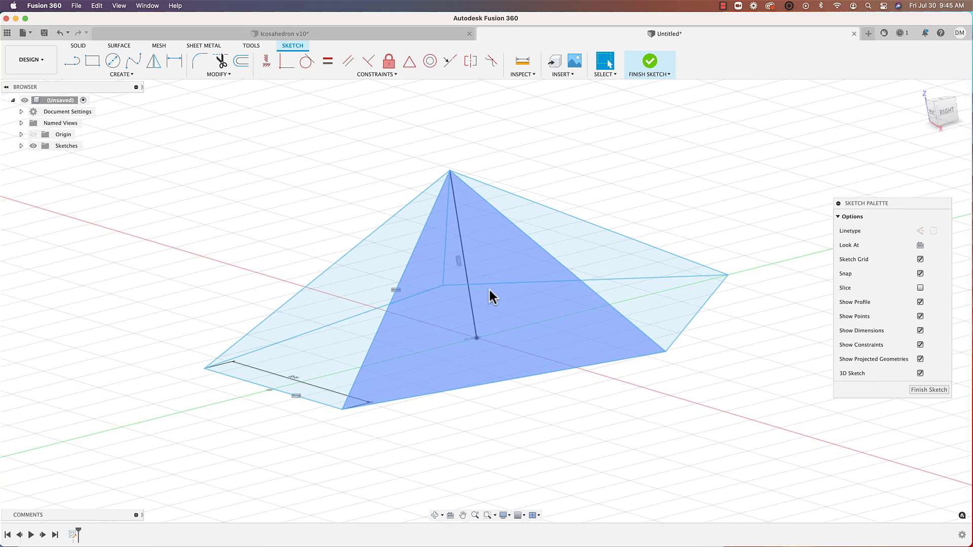
{"action": "middle_click_drag", "start_coordinate": [460, 267], "coordinate": [365, 210], "text": "shift"}
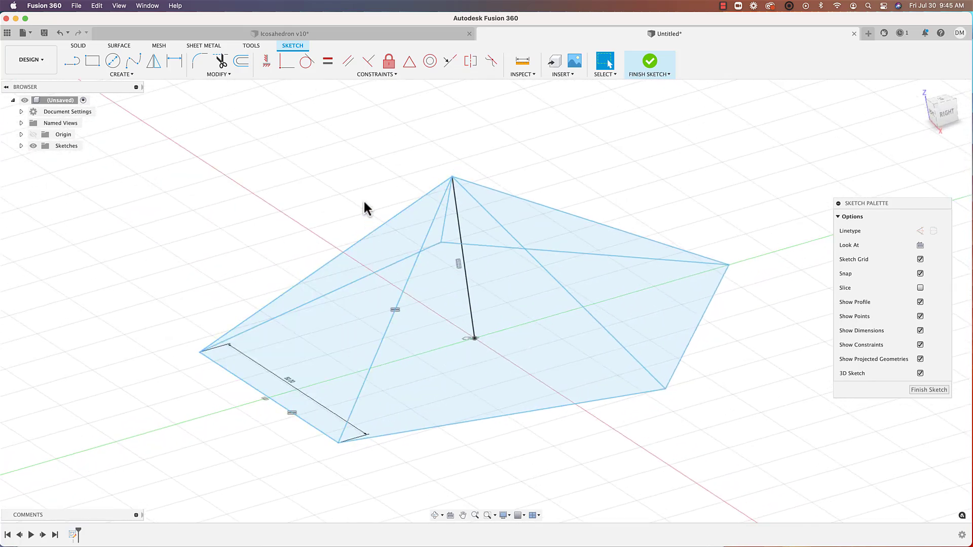
{"action": "left_click", "coordinate": [525, 247]}
{"action": "scroll", "coordinate": [562, 168], "scroll_direction": "up", "scroll_amount": 5, "text": "shift"}
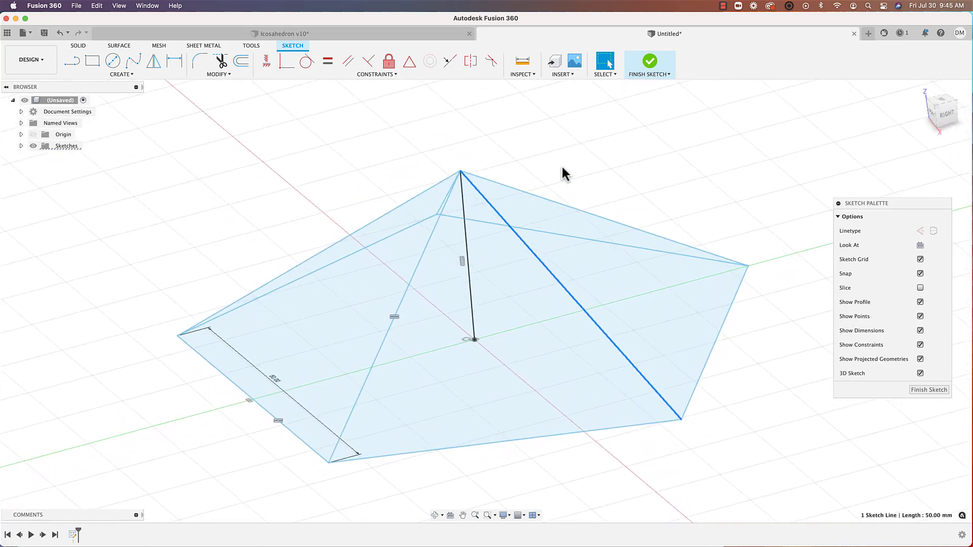
Convert the vertical line between the pentagon's centre and the apex to construction linetype.
{"action": "scroll", "coordinate": [561, 168], "scroll_direction": "down", "scroll_amount": 1}
{"action": "left_click", "coordinate": [466, 243]}
{"action": "key", "text": "x"}
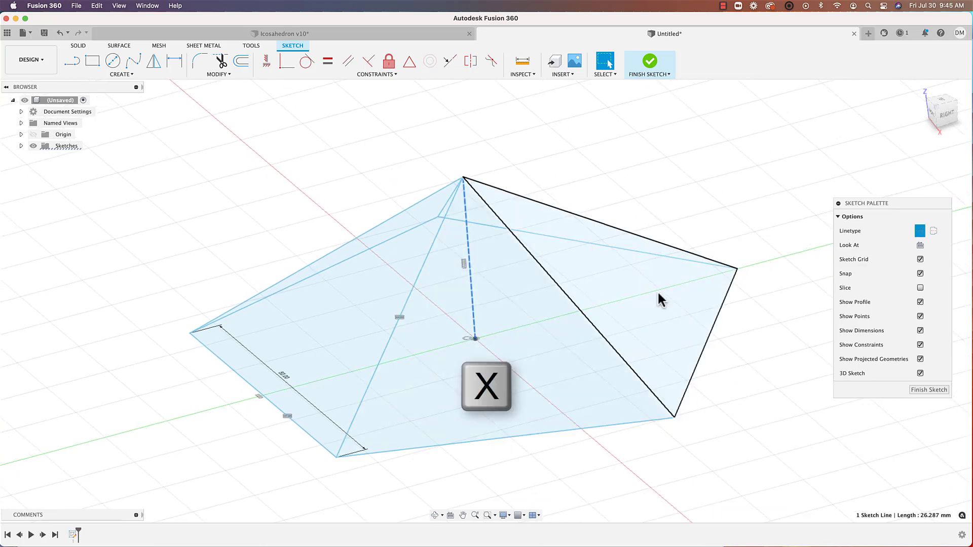
Draw two lines on the vertical XZ plane from the ends of the pentagon's front side, meeting at one point below to form a triangle.
{"action": "scroll", "coordinate": [666, 196], "scroll_direction": "down", "scroll_amount": 5, "text": "shift"}
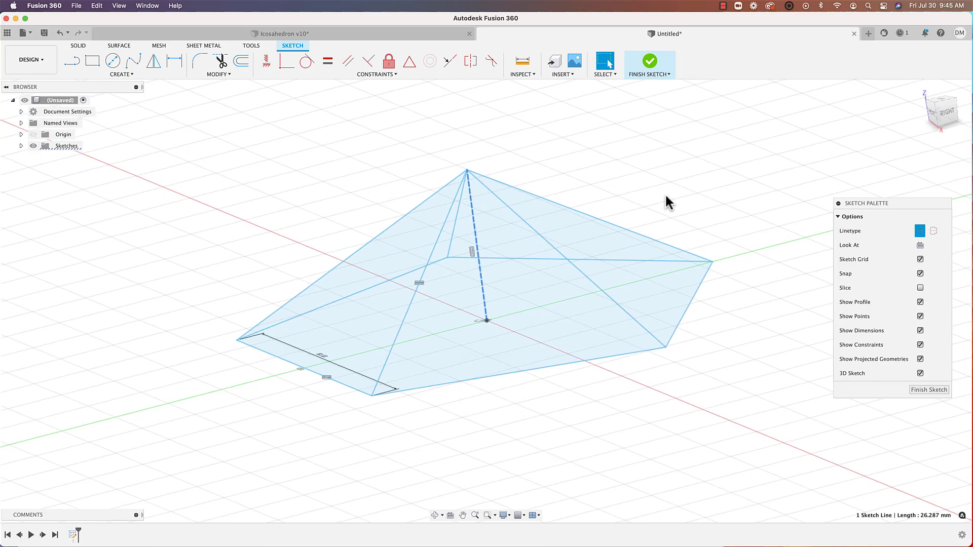
{"action": "scroll", "coordinate": [666, 201], "scroll_direction": "down", "scroll_amount": 5, "text": "shift"}
{"action": "scroll", "coordinate": [402, 187], "scroll_direction": "down", "scroll_amount": 10, "text": "shift"}
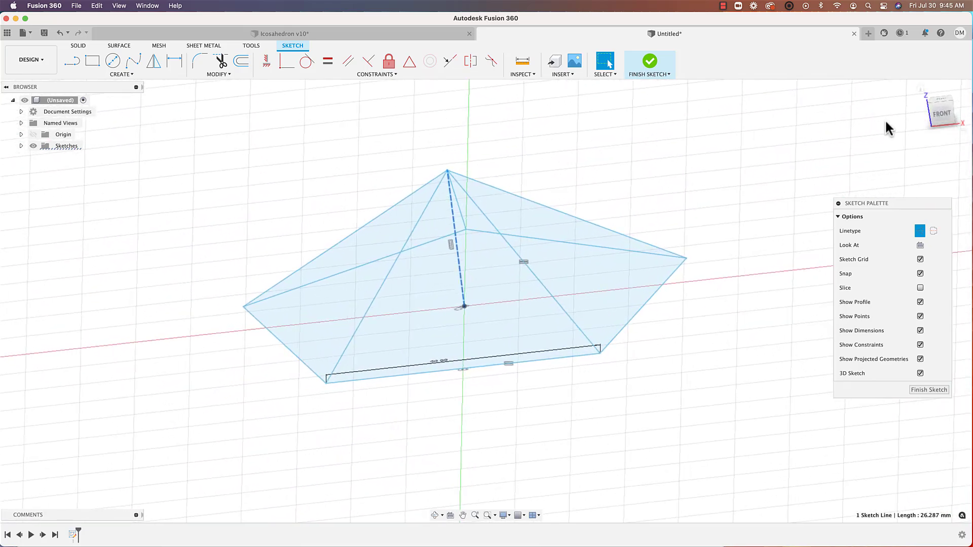
{"action": "left_click", "coordinate": [939, 118]}
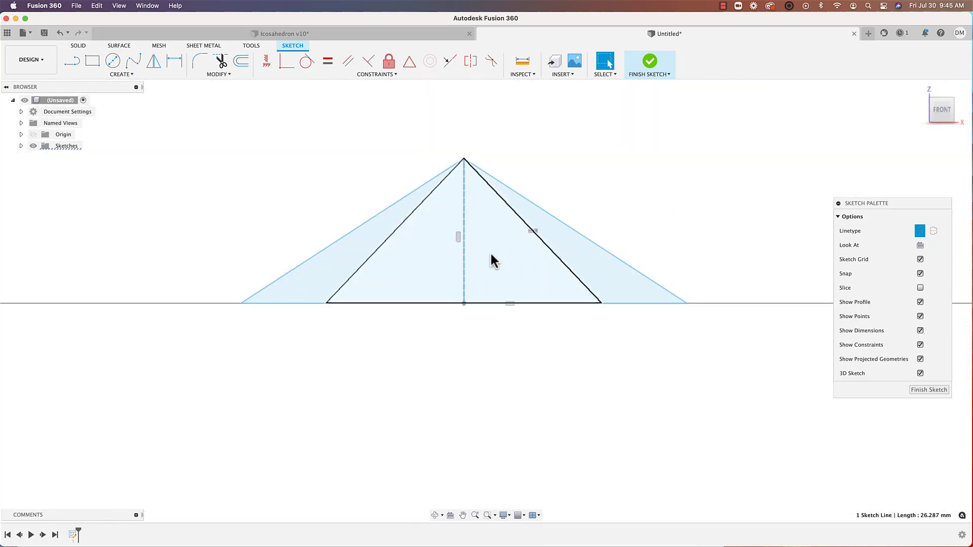
{"action": "left_click", "coordinate": [133, 74]}
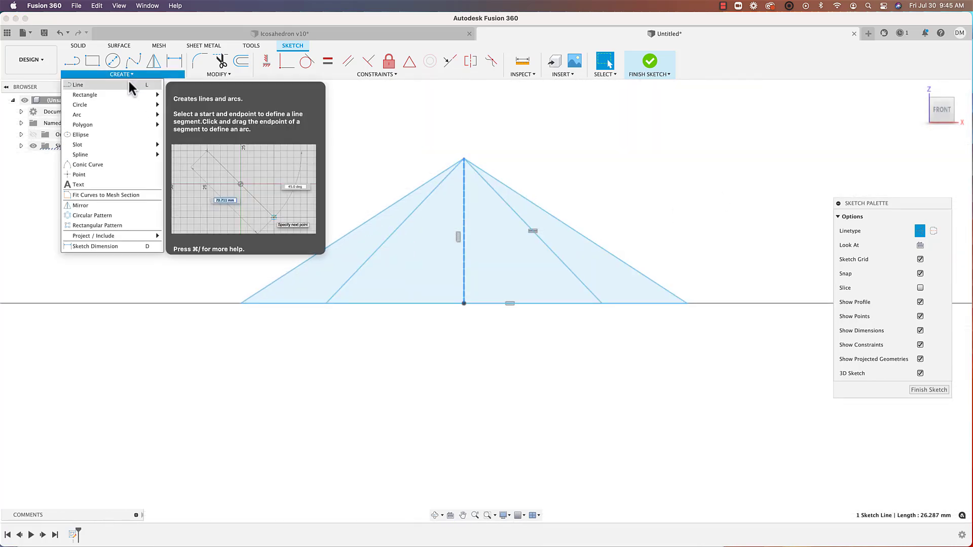
{"action": "left_click", "coordinate": [129, 82]}
{"action": "middle_click_drag", "start_coordinate": [494, 300], "coordinate": [490, 299], "text": "shift"}
{"action": "scroll", "coordinate": [494, 302], "scroll_direction": "down", "scroll_amount": 2}
{"action": "scroll", "coordinate": [383, 360], "scroll_direction": "up", "scroll_amount": 2}
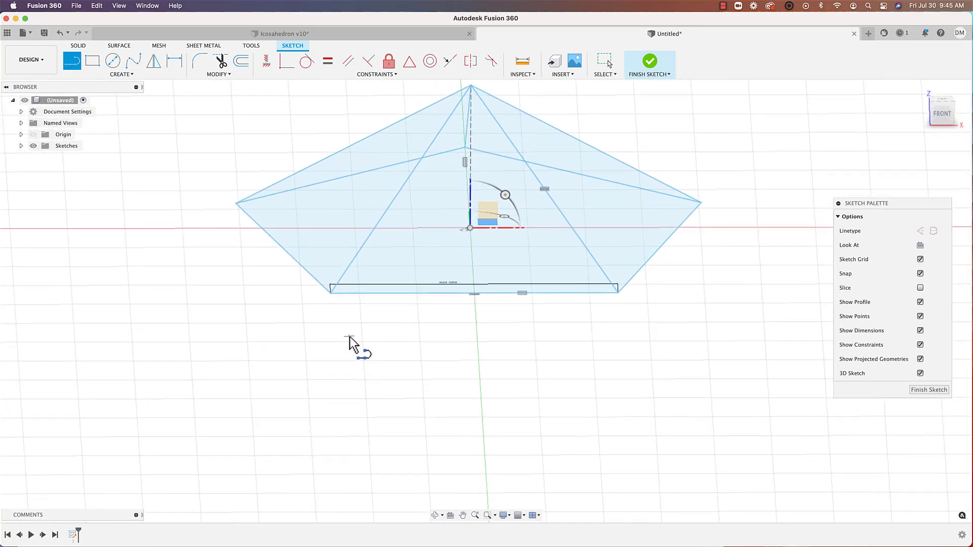
{"action": "left_click", "coordinate": [330, 291]}
{"action": "mouse_move", "coordinate": [330, 297]}
{"action": "middle_mouse_down", "text": "shift"}
{"action": "mouse_move", "coordinate": [335, 304]}
{"action": "mouse_move", "coordinate": [333, 294]}
{"action": "middle_mouse_up", "text": "shift"}
{"action": "middle_click_drag", "start_coordinate": [489, 446], "coordinate": [481, 447], "text": "shift"}
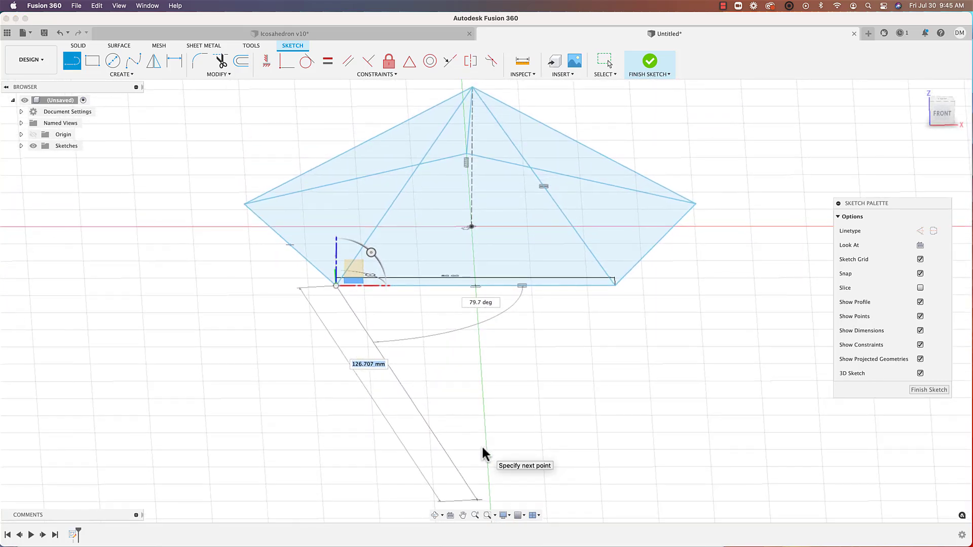
{"action": "scroll", "coordinate": [389, 349], "scroll_direction": "up", "scroll_amount": 1}
{"action": "middle_click_drag", "start_coordinate": [390, 350], "coordinate": [381, 348], "text": "shift"}
{"action": "scroll", "coordinate": [329, 266], "scroll_direction": "up", "scroll_amount": 1}
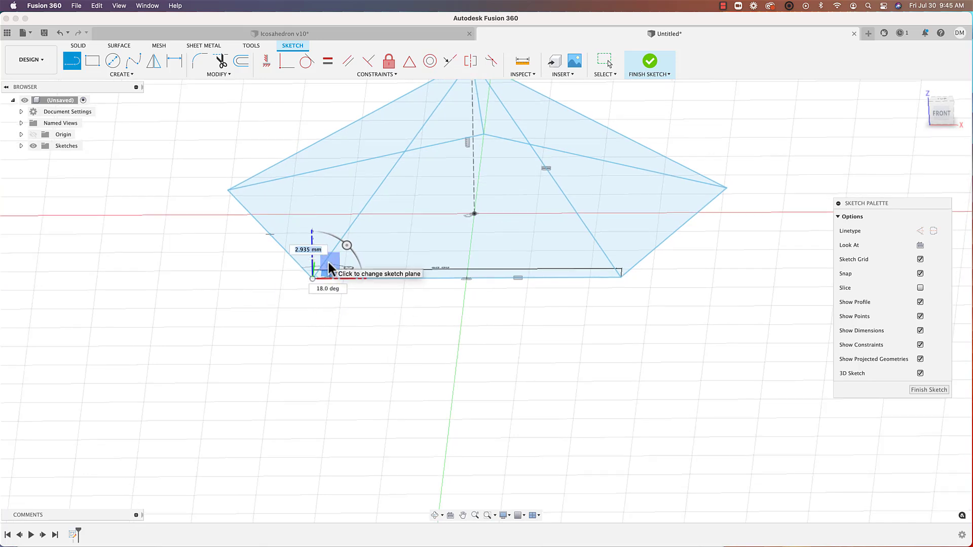
{"action": "left_click", "coordinate": [329, 262]}
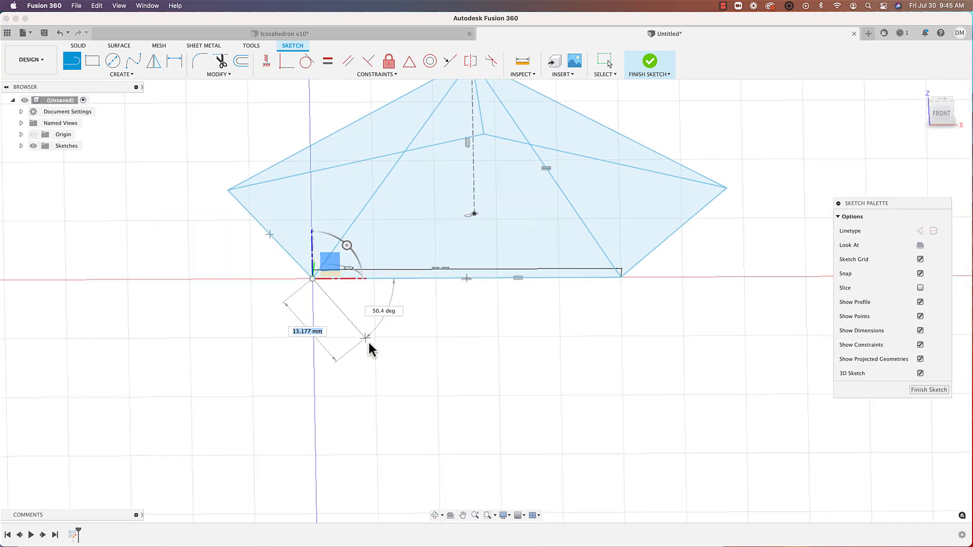
{"action": "left_click", "coordinate": [469, 469]}
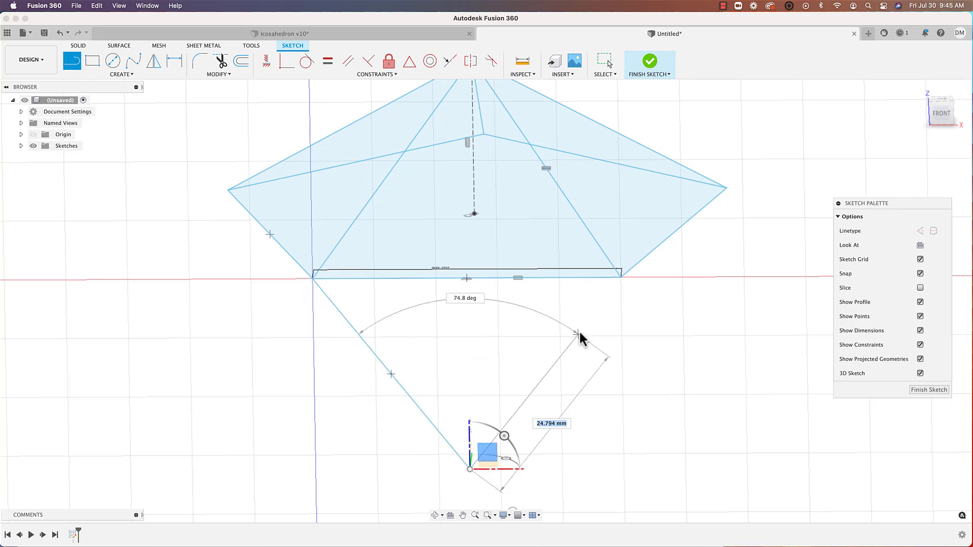
{"action": "left_click", "coordinate": [619, 276]}
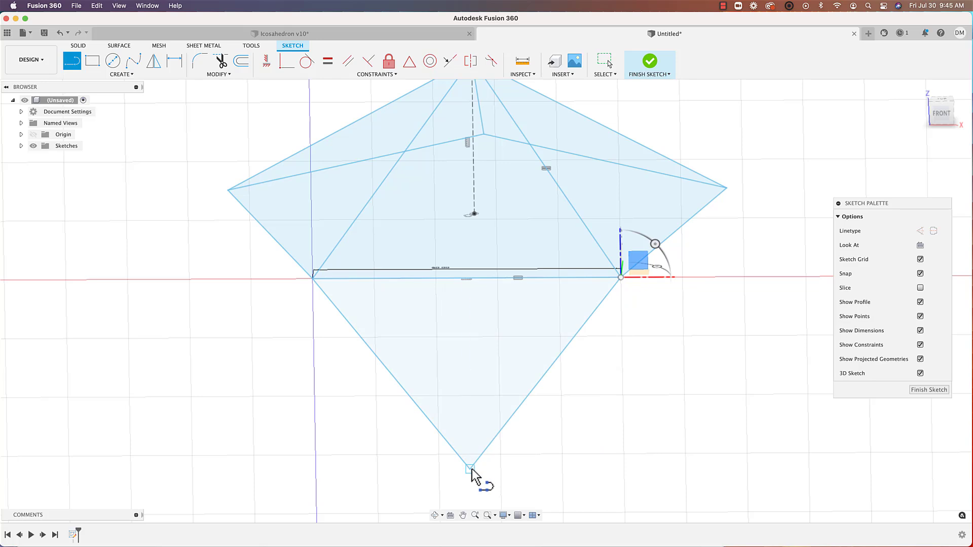
Apply Equal constraints between each of the lower triangle's two sloping lines and the pentagon's 50 mm front side.
{"action": "middle_click_drag", "start_coordinate": [569, 294], "coordinate": [365, 355], "text": "shift"}
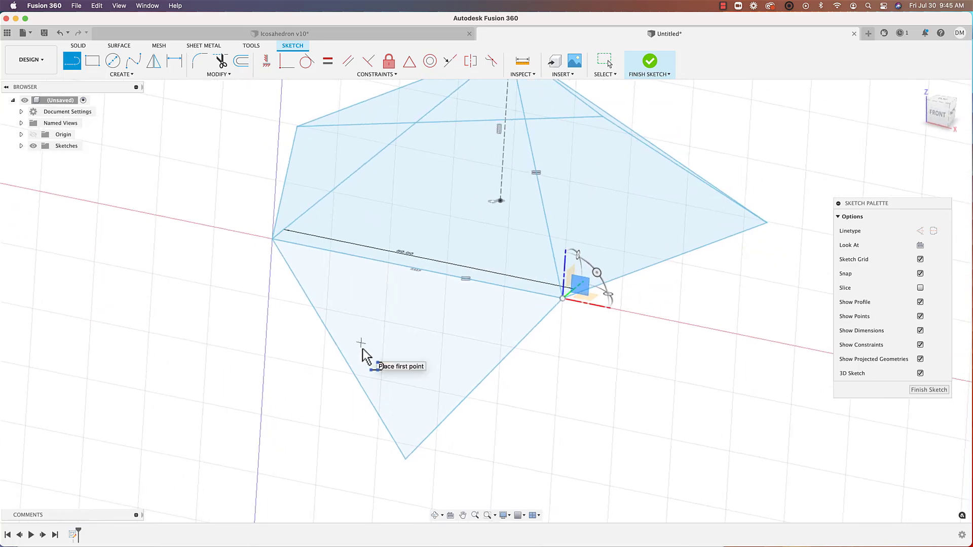
{"action": "left_click", "coordinate": [326, 63]}
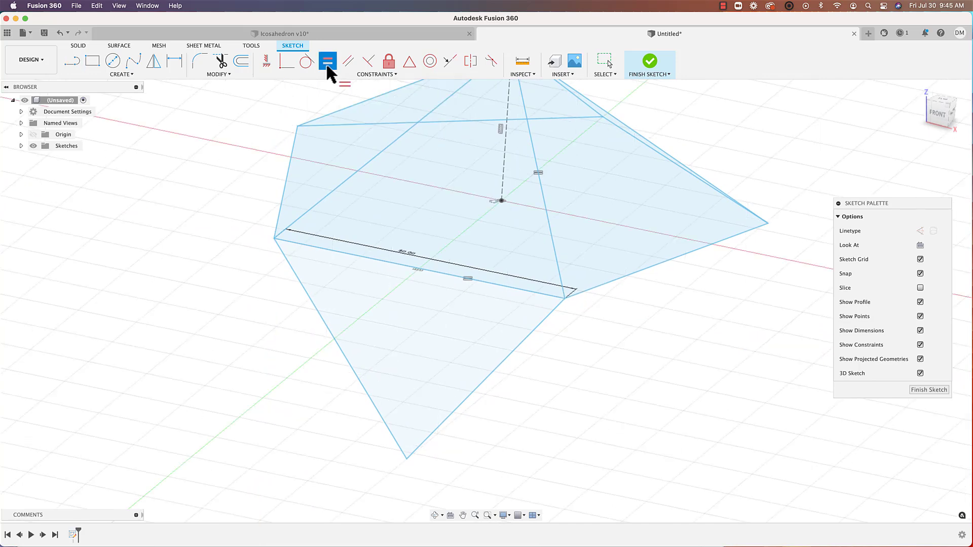
{"action": "left_click", "coordinate": [313, 300]}
{"action": "mouse_move", "coordinate": [312, 300]}
{"action": "middle_mouse_down", "text": "shift"}
{"action": "mouse_move", "coordinate": [345, 274]}
{"action": "mouse_move", "coordinate": [330, 300]}
{"action": "middle_mouse_up", "text": "shift"}
{"action": "left_click", "coordinate": [332, 304]}
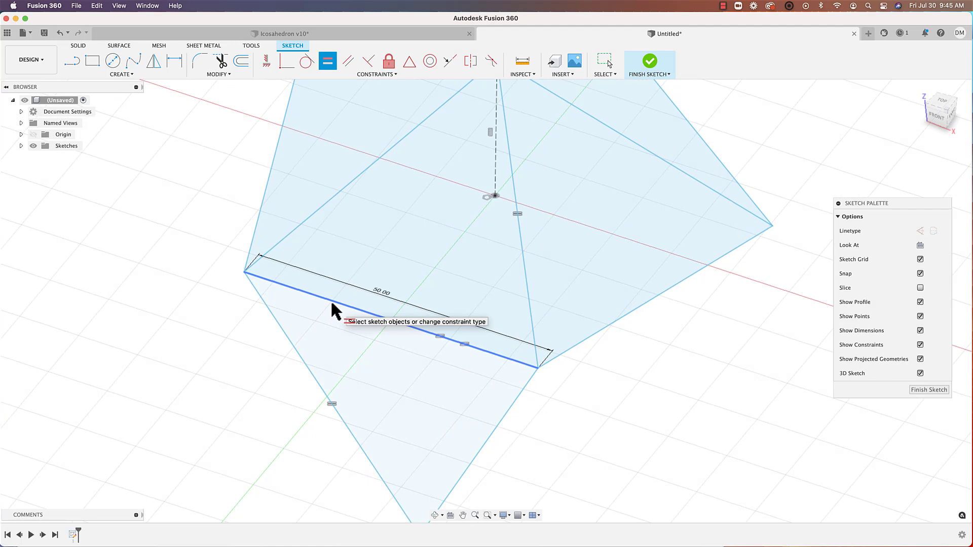
{"action": "left_click", "coordinate": [509, 407]}
{"action": "scroll", "coordinate": [509, 408], "scroll_direction": "down", "scroll_amount": 2}
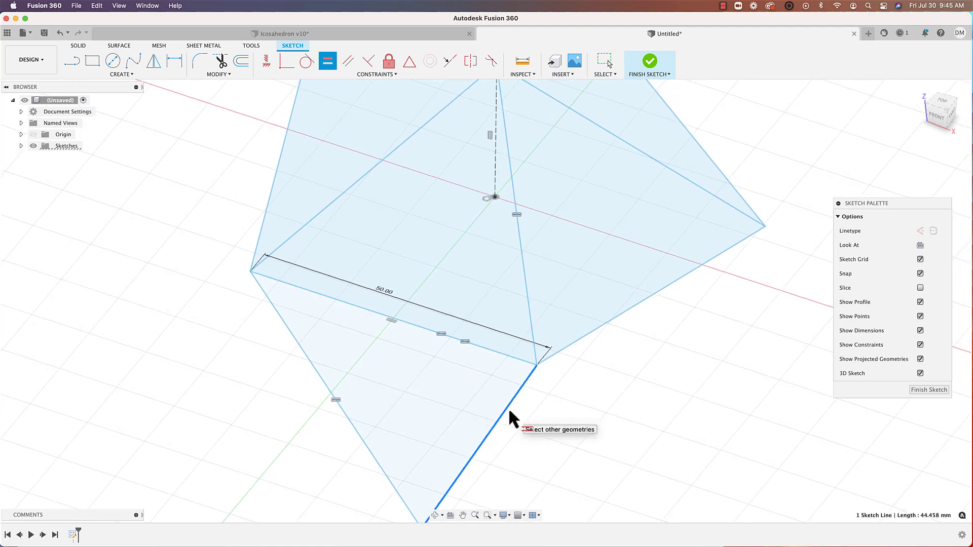
{"action": "left_click", "coordinate": [449, 315]}
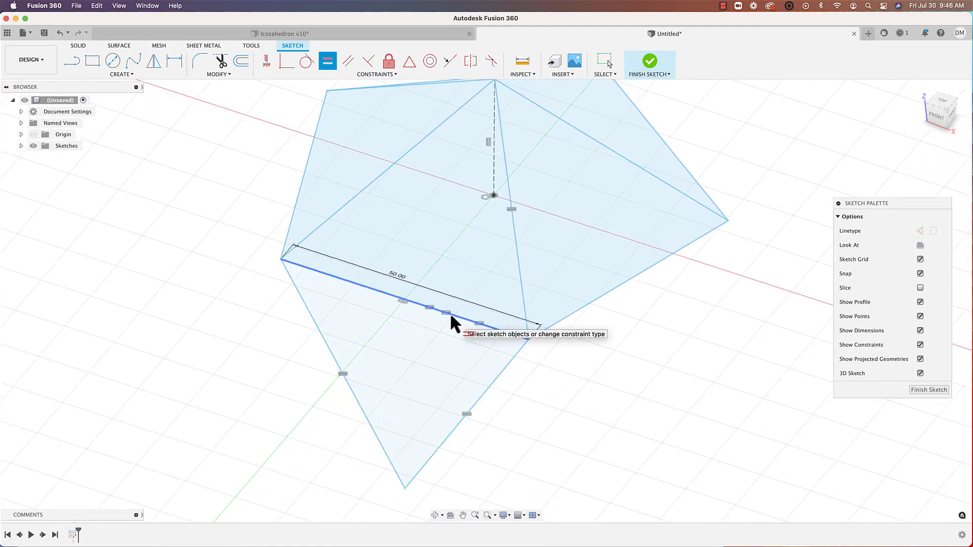
Check the lengths of the lower triangle's sloping line and of the pentagon's front side.
{"action": "left_click", "coordinate": [347, 387]}
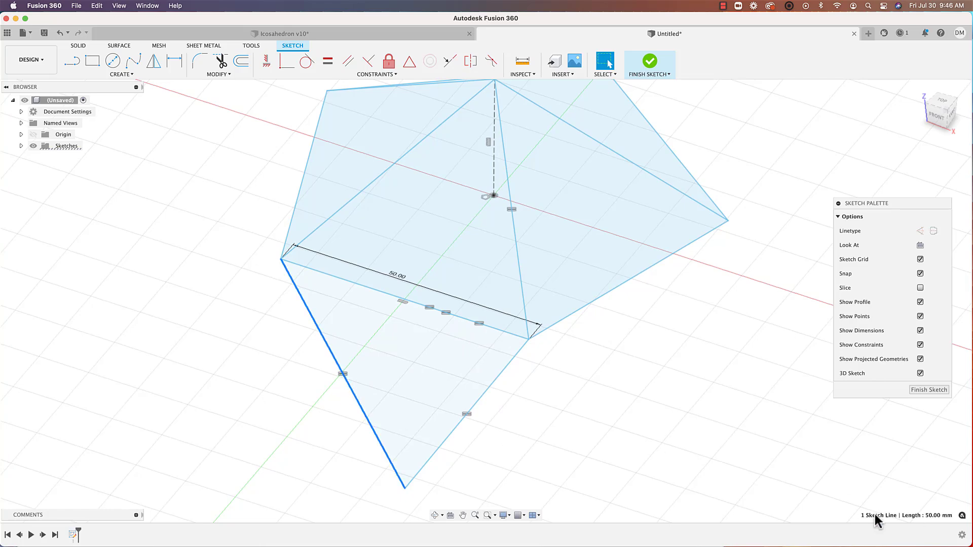
{"action": "scroll", "coordinate": [446, 329], "scroll_direction": "up", "scroll_amount": 4}
{"action": "left_click", "coordinate": [241, 346]}
{"action": "left_click", "coordinate": [396, 292]}
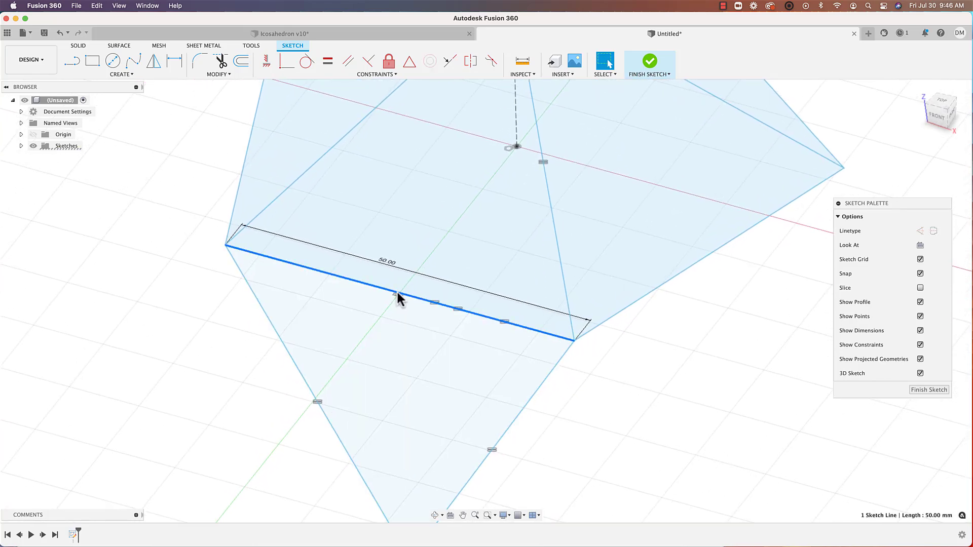
{"action": "scroll", "coordinate": [317, 405], "scroll_direction": "up", "scroll_amount": 1}
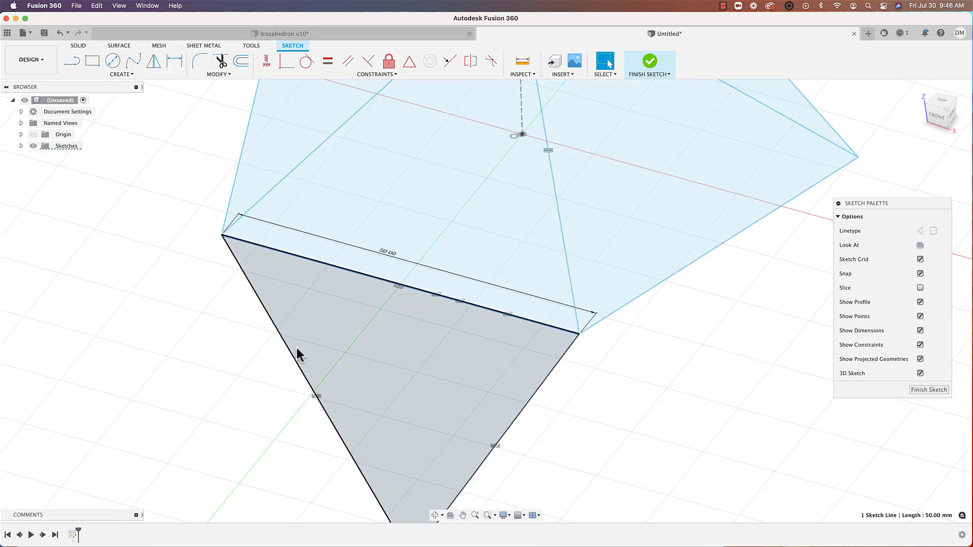
{"action": "scroll", "coordinate": [805, 242], "scroll_direction": "down", "scroll_amount": 5}
{"action": "middle_click_drag", "start_coordinate": [804, 245], "coordinate": [768, 286]}
{"action": "middle_click_drag", "start_coordinate": [652, 218], "coordinate": [630, 222]}
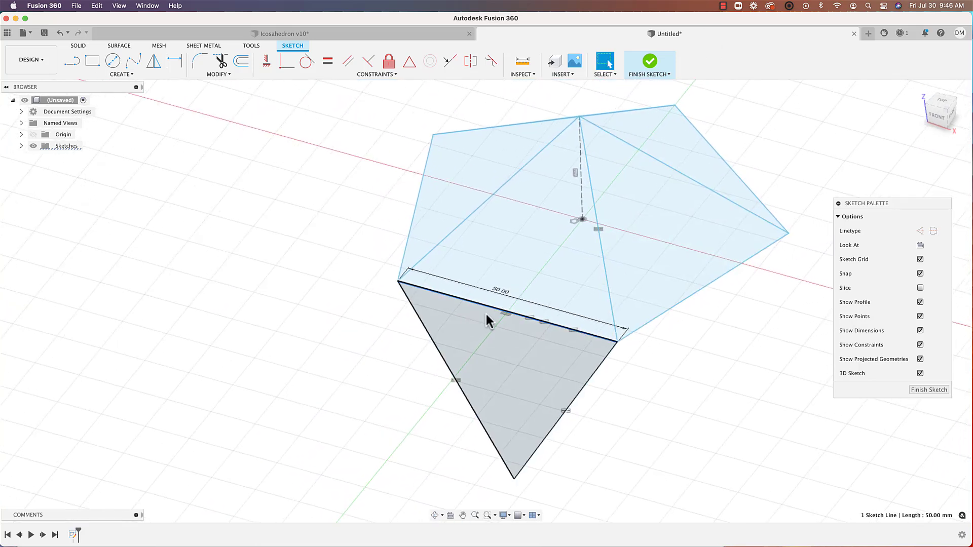
{"action": "scroll", "coordinate": [463, 307], "scroll_direction": "up", "scroll_amount": 4}
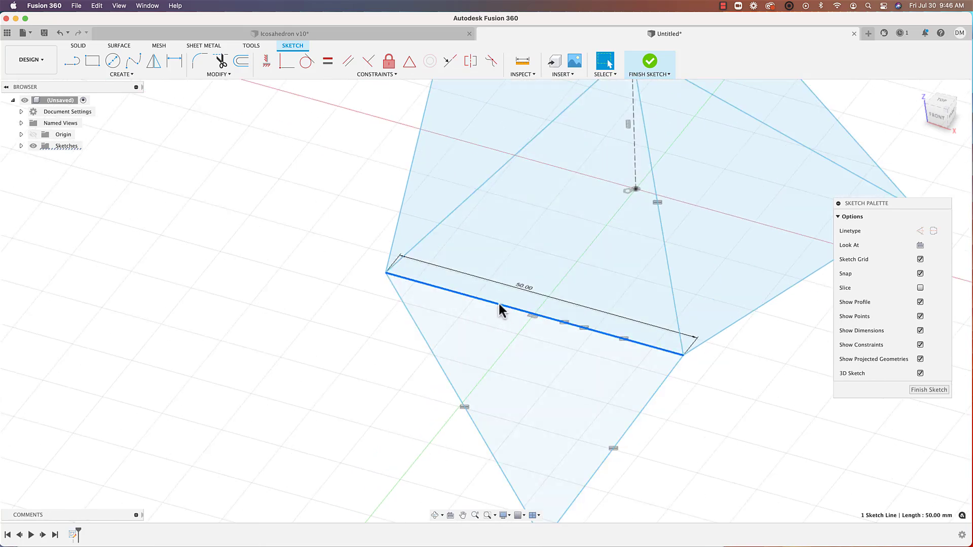
{"action": "middle_click_drag", "start_coordinate": [297, 343], "coordinate": [268, 312]}
{"action": "scroll", "coordinate": [399, 324], "scroll_direction": "down", "scroll_amount": 1}
{"action": "scroll", "coordinate": [399, 322], "scroll_direction": "down", "scroll_amount": 3}
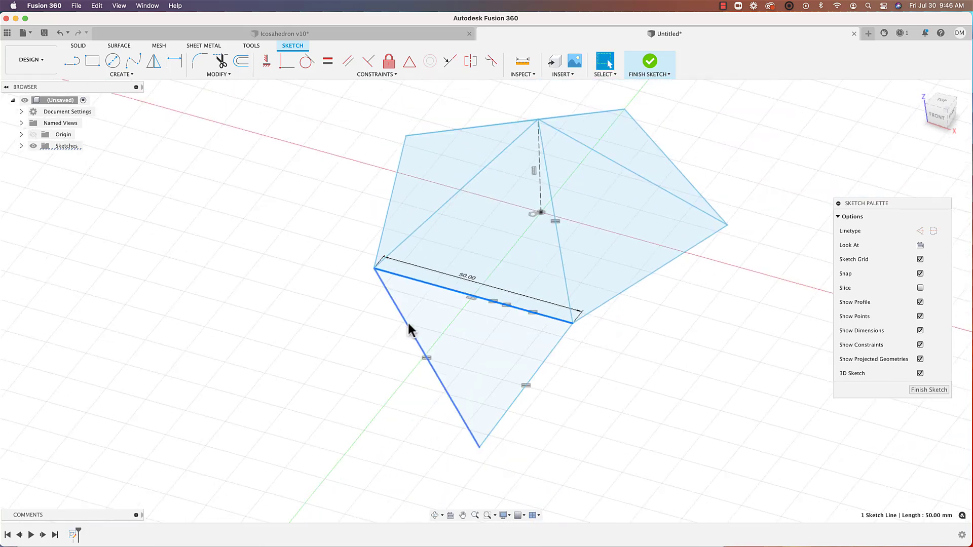
Examine how the lower triangle hangs from the pentagon's front side from several side angles.
{"action": "left_click", "coordinate": [639, 344]}
{"action": "scroll", "coordinate": [640, 344], "scroll_direction": "right", "scroll_amount": 5, "text": "shift"}
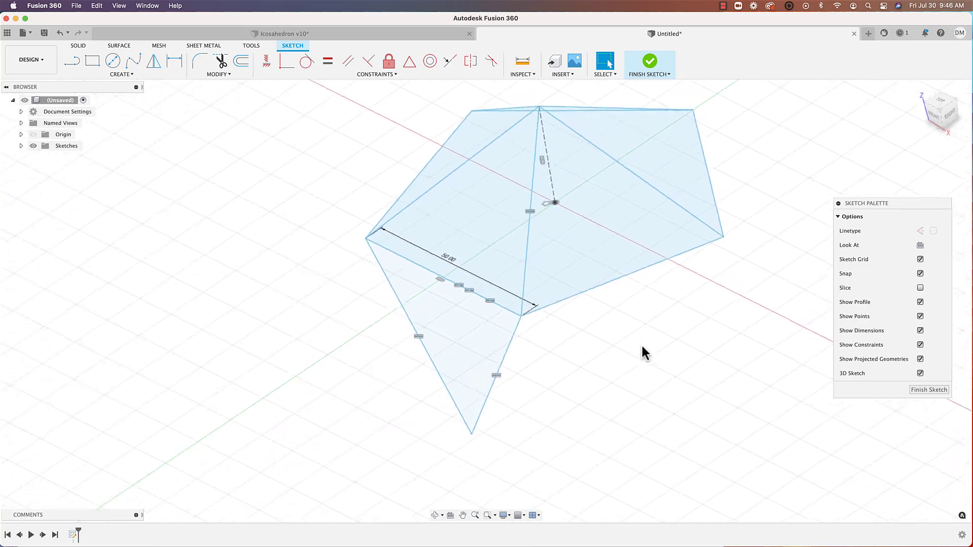
{"action": "scroll", "coordinate": [641, 345], "scroll_direction": "down", "scroll_amount": 5, "text": "shift"}
{"action": "scroll", "coordinate": [643, 353], "scroll_direction": "right", "scroll_amount": 5, "text": "shift"}
{"action": "scroll", "coordinate": [644, 353], "scroll_direction": "down", "scroll_amount": 5, "text": "shift"}
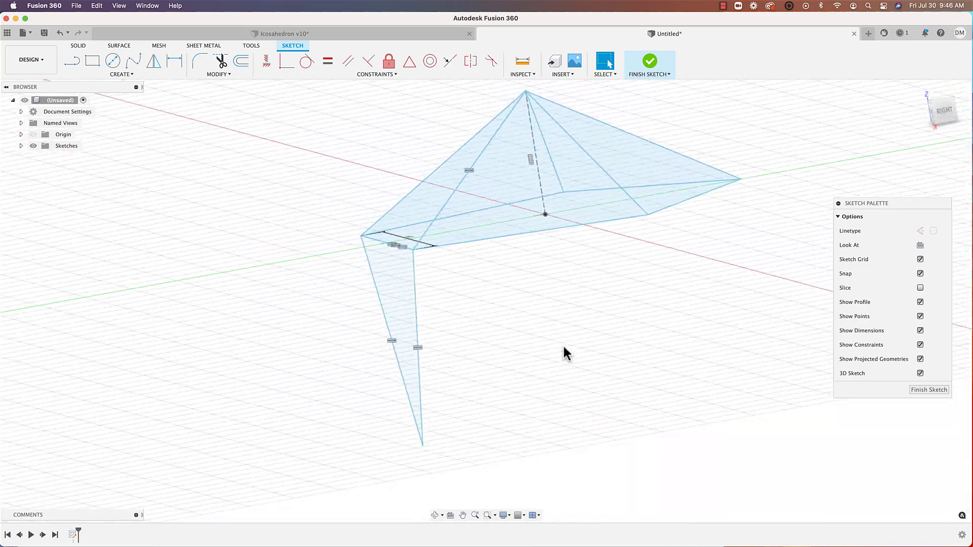
{"action": "scroll", "coordinate": [549, 348], "scroll_direction": "left", "scroll_amount": 5, "text": "shift"}
{"action": "scroll", "coordinate": [548, 348], "scroll_direction": "up", "scroll_amount": 5, "text": "shift"}
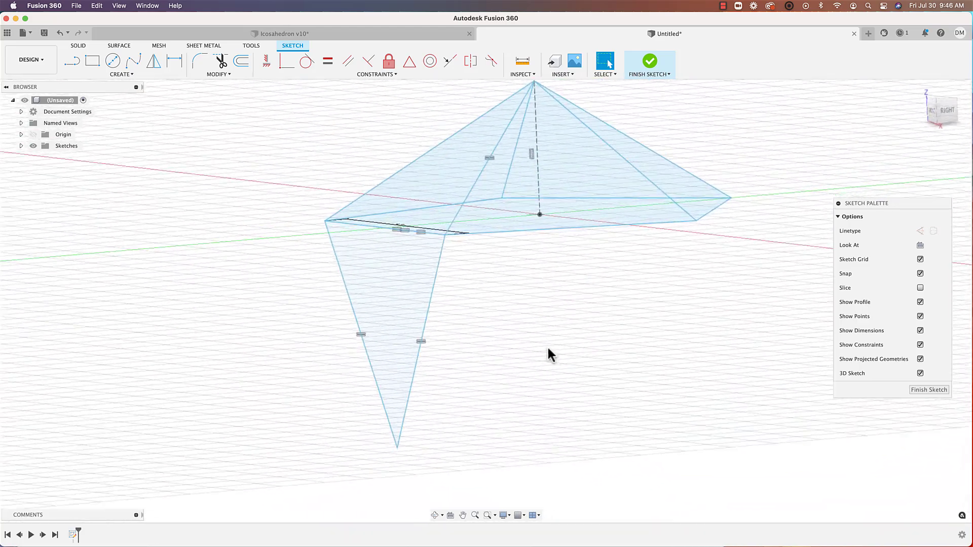
{"action": "scroll", "coordinate": [549, 353], "scroll_direction": "up", "scroll_amount": 2, "text": "shift"}
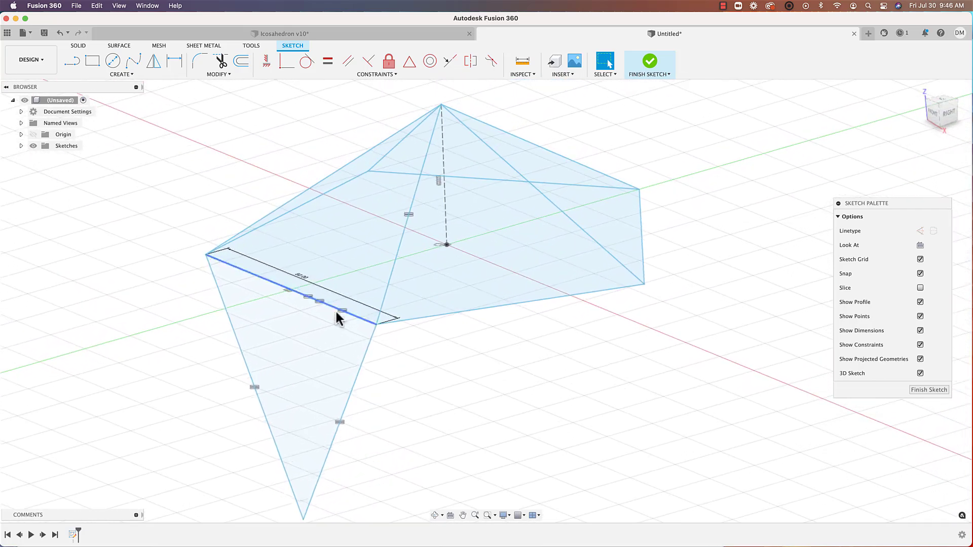
Create a full circular pattern of the lower triangle's two sloping lines around the pentagon's centre point with a quantity of 5.
{"action": "left_click", "coordinate": [93, 74]}
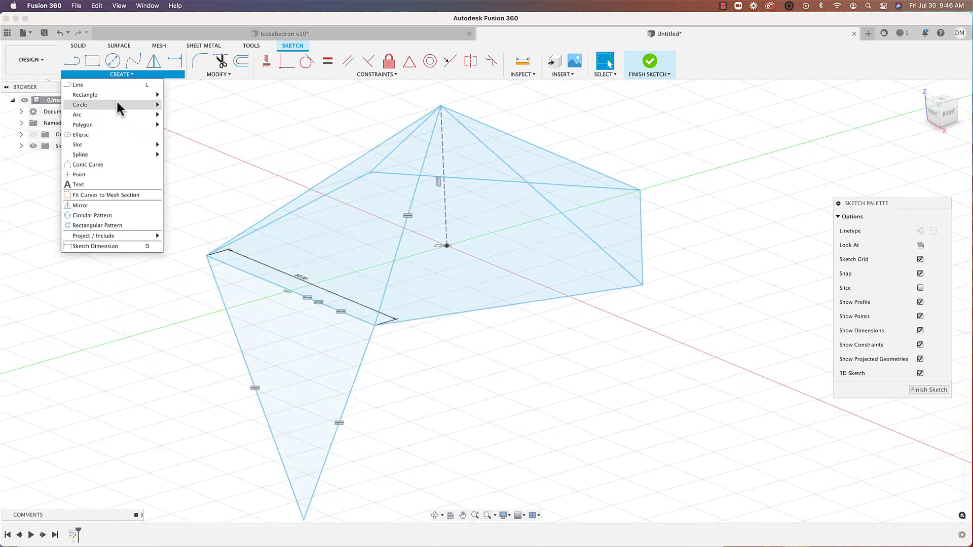
{"action": "left_click", "coordinate": [98, 215]}
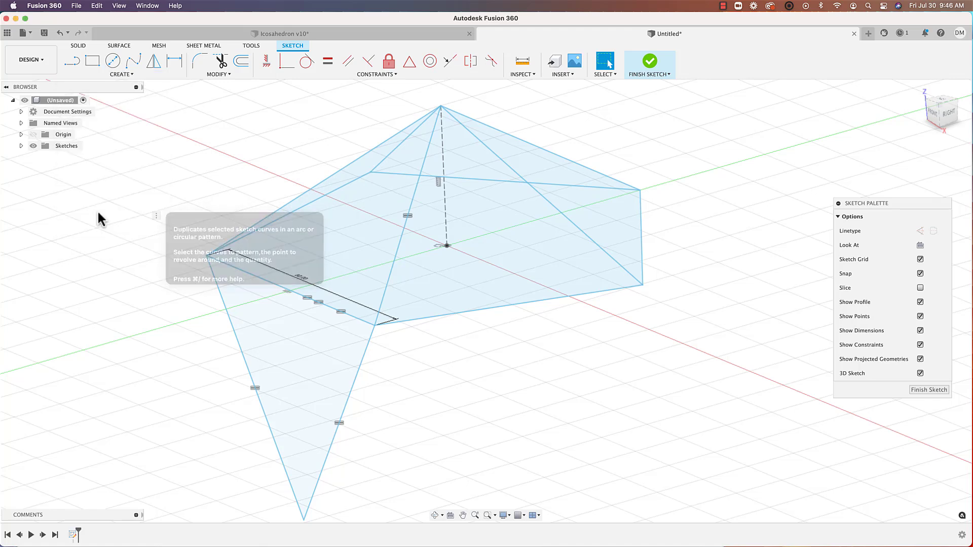
{"action": "left_click", "coordinate": [221, 306]}
{"action": "left_click", "coordinate": [360, 373]}
{"action": "scroll", "coordinate": [360, 370], "scroll_direction": "up", "scroll_amount": 2, "text": "shift"}
{"action": "scroll", "coordinate": [362, 375], "scroll_direction": "up", "scroll_amount": 1, "text": "shift"}
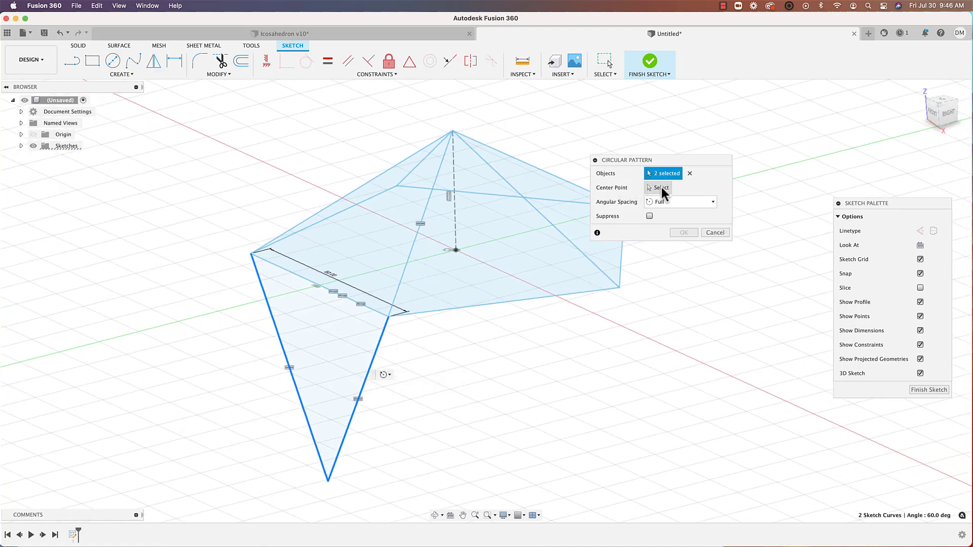
{"action": "left_click", "coordinate": [662, 188]}
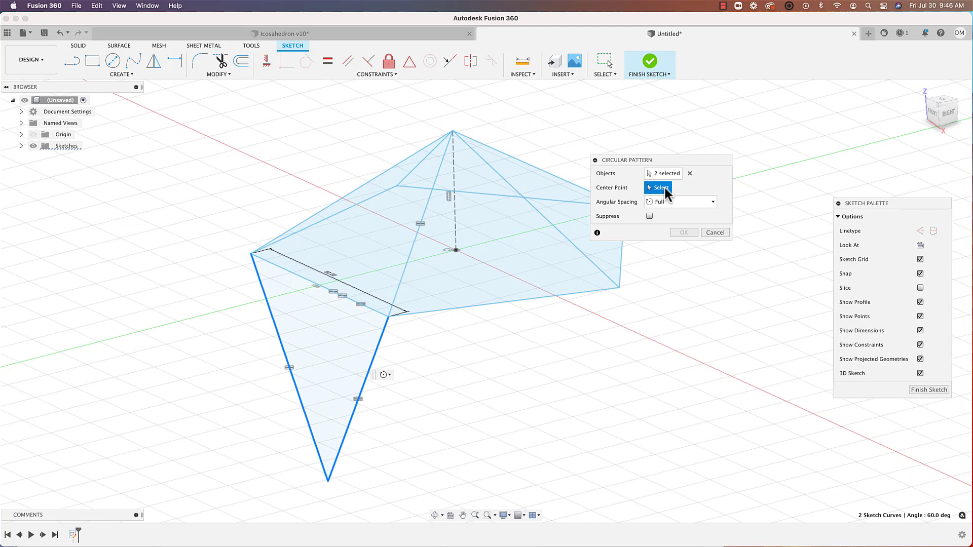
{"action": "left_click", "coordinate": [455, 249]}
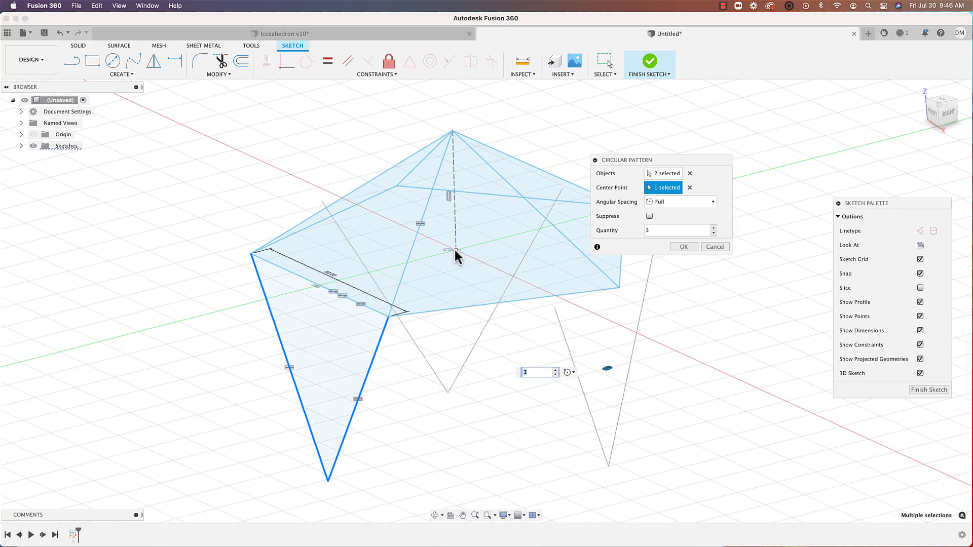
{"action": "left_click", "coordinate": [714, 227]}
{"action": "left_click", "coordinate": [714, 228]}
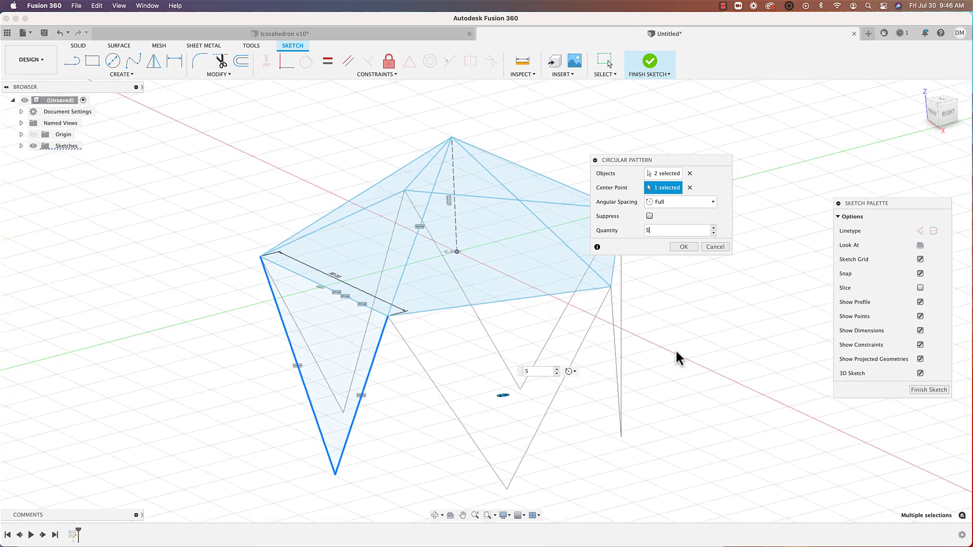
{"action": "left_click", "coordinate": [684, 246]}
{"action": "mouse_move", "coordinate": [625, 347]}
{"action": "middle_mouse_down", "text": "shift"}
{"action": "mouse_move", "coordinate": [484, 390]}
{"action": "mouse_move", "coordinate": [482, 340]}
{"action": "mouse_move", "coordinate": [564, 398]}
{"action": "mouse_move", "coordinate": [589, 355]}
{"action": "mouse_move", "coordinate": [293, 6]}
{"action": "middle_mouse_up", "text": "shift"}
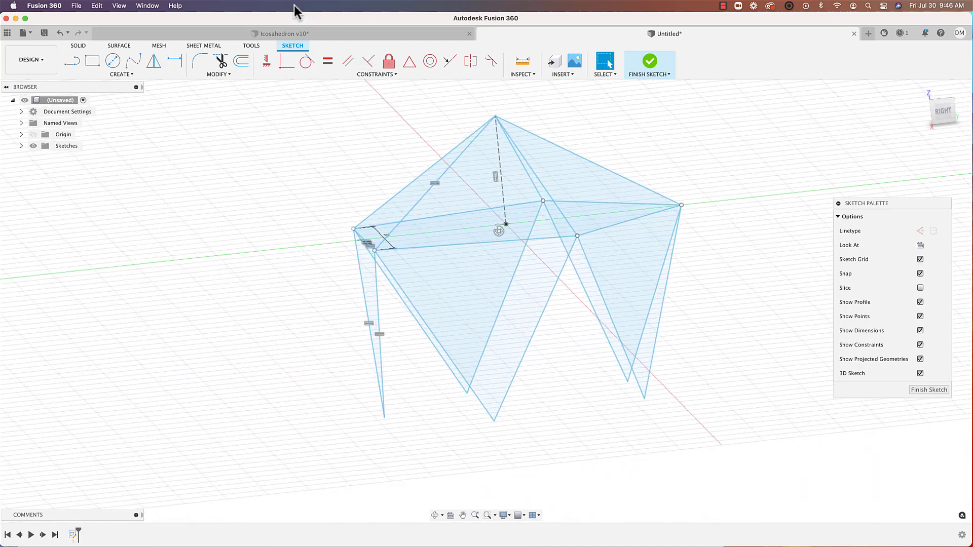
Switch to the finished Icosahedron v10 design and examine its triangular faces and their corners up close.
{"action": "left_click", "coordinate": [318, 33]}
{"action": "left_click", "coordinate": [936, 116]}
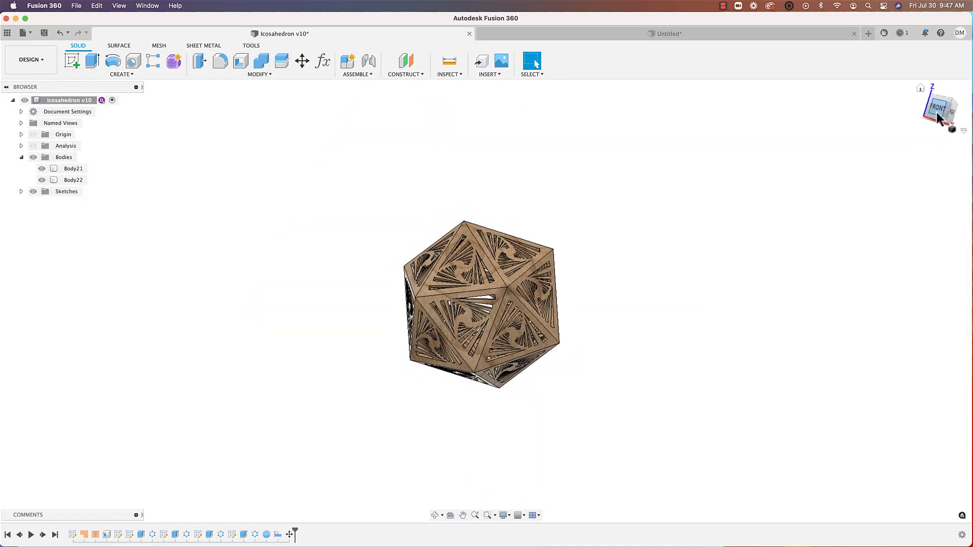
{"action": "left_click", "coordinate": [936, 111]}
{"action": "middle_click_drag", "start_coordinate": [608, 342], "coordinate": [608, 341], "text": "shift"}
{"action": "scroll", "coordinate": [608, 341], "scroll_direction": "up", "scroll_amount": 4}
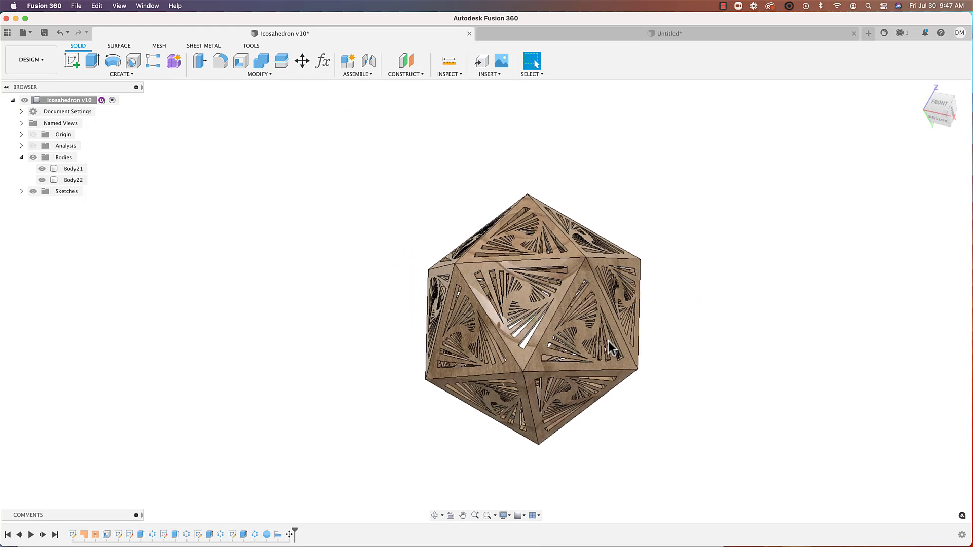
{"action": "scroll", "coordinate": [432, 290], "scroll_direction": "up", "scroll_amount": 5}
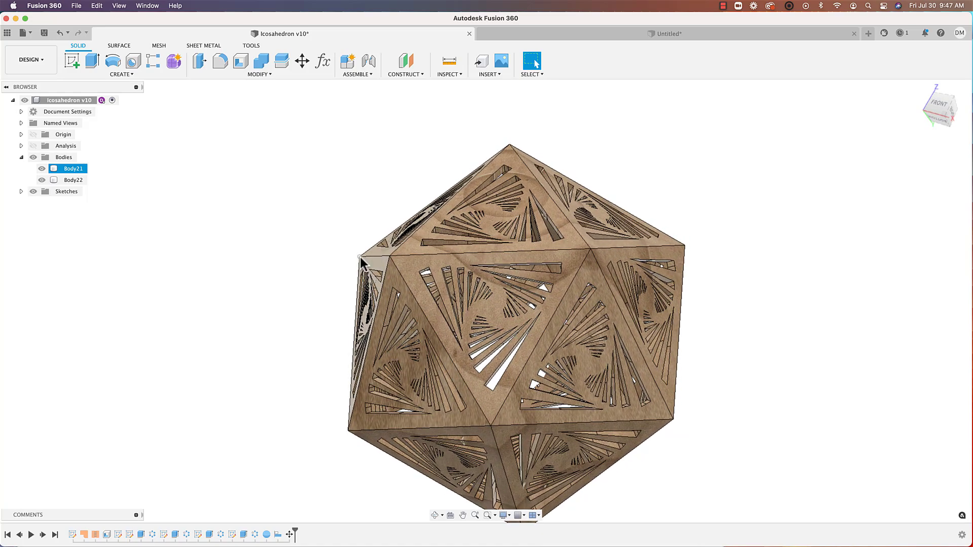
Switch back to the untitled design and bring the lower tips of the hanging triangles into view.
{"action": "left_click", "coordinate": [633, 34]}
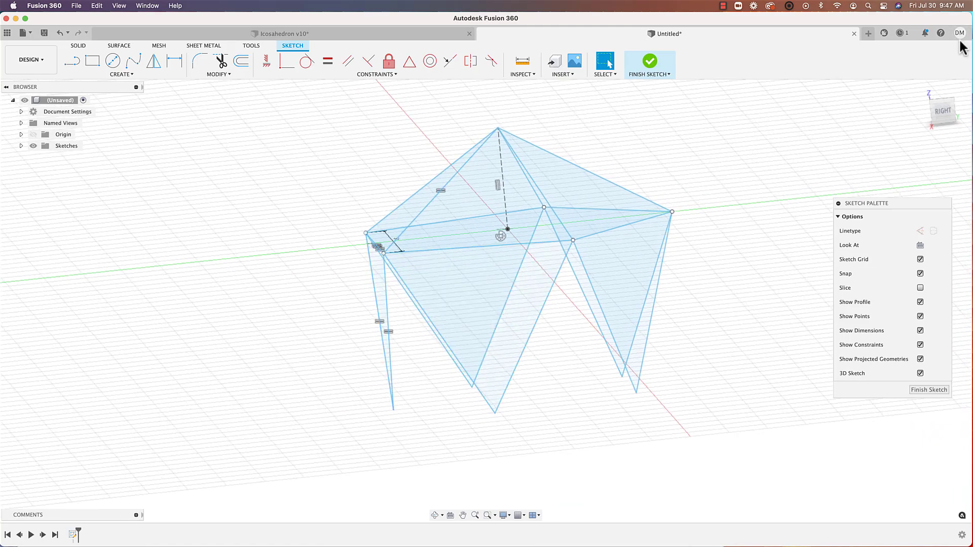
{"action": "left_click", "coordinate": [935, 114]}
{"action": "scroll", "coordinate": [414, 317], "scroll_direction": "up", "scroll_amount": 5, "text": "shift"}
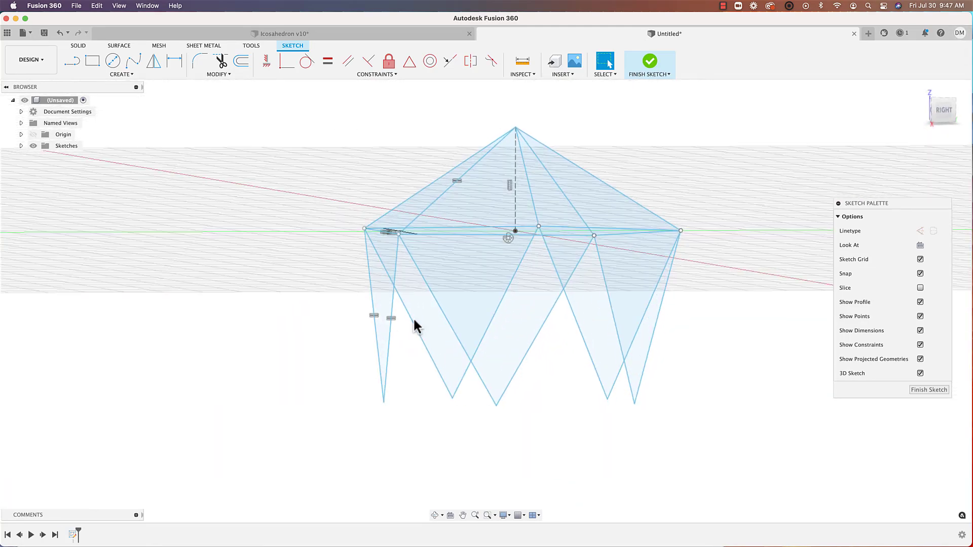
{"action": "scroll", "coordinate": [414, 313], "scroll_direction": "left", "scroll_amount": 4, "text": "shift"}
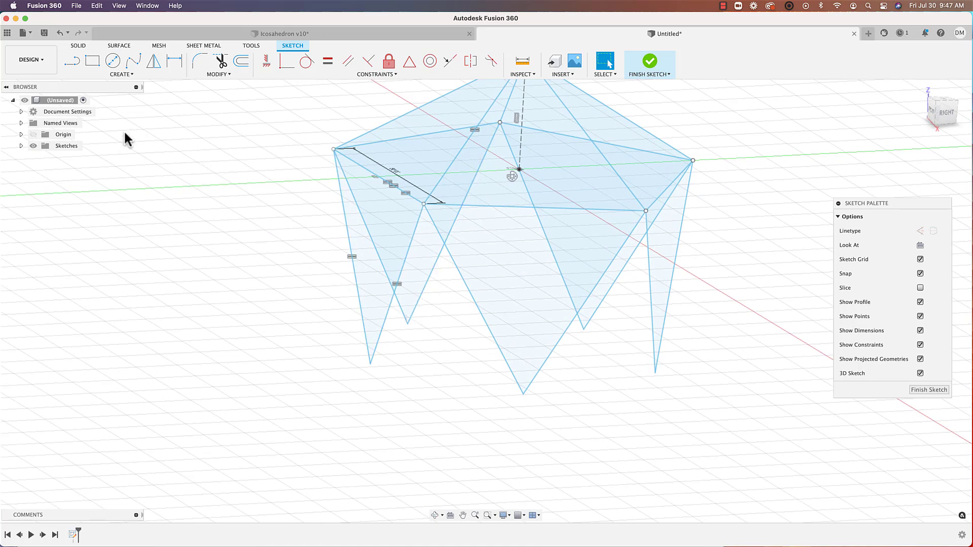
Draw a line joining the lower tips of the two neighbouring front triangles.
{"action": "left_click", "coordinate": [121, 76]}
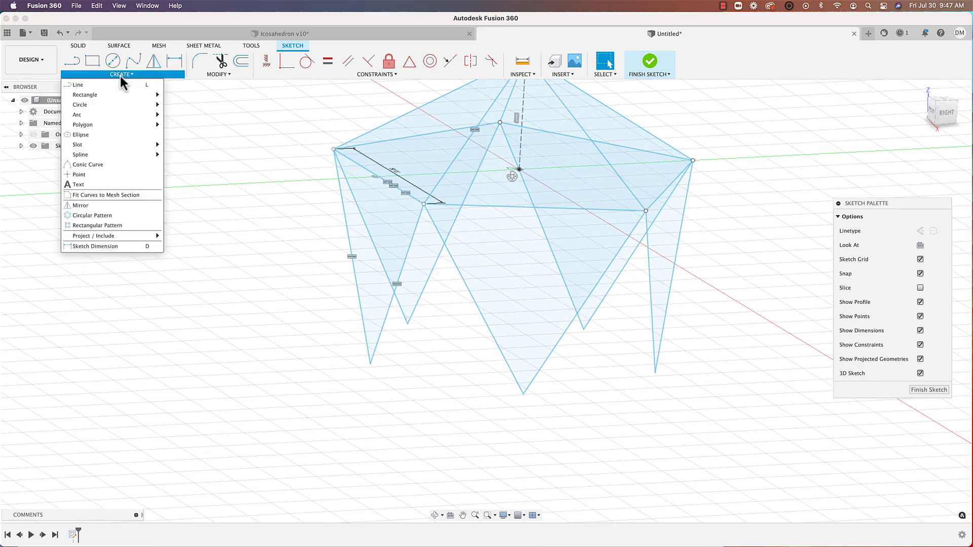
{"action": "left_click", "coordinate": [116, 82]}
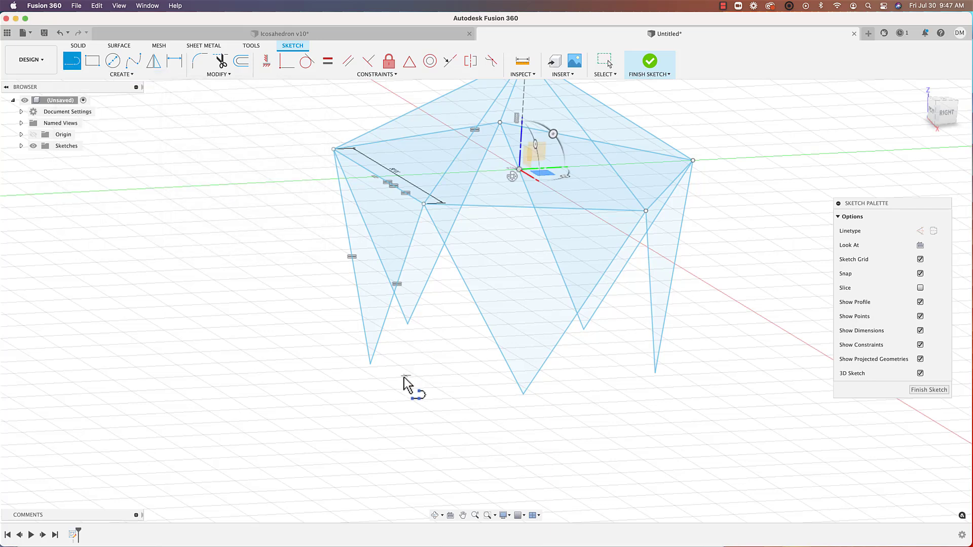
{"action": "left_click", "coordinate": [372, 364]}
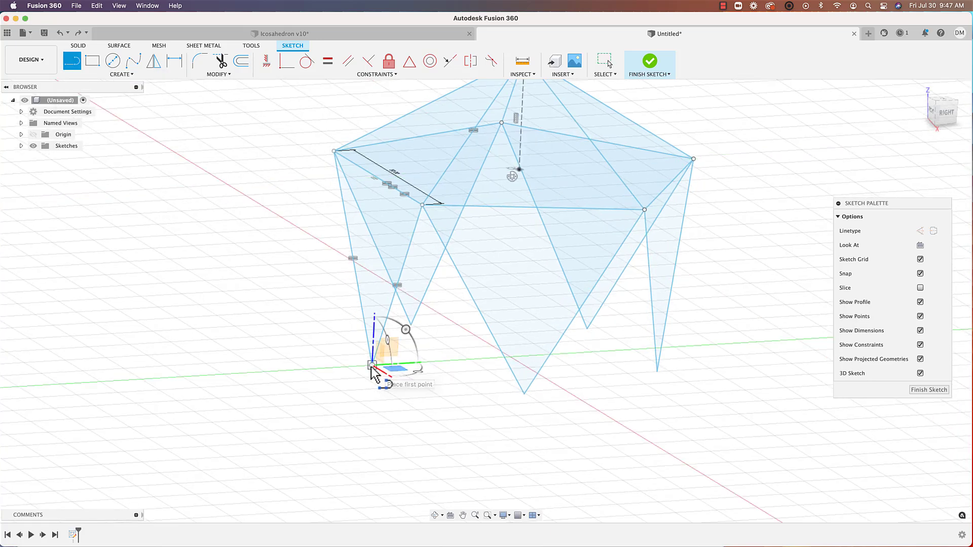
{"action": "left_click", "coordinate": [526, 394]}
{"action": "middle_click_drag", "start_coordinate": [526, 395], "coordinate": [496, 405]}
{"action": "scroll", "coordinate": [496, 406], "scroll_direction": "right", "scroll_amount": 3, "text": "shift"}
{"action": "scroll", "coordinate": [496, 406], "scroll_direction": "left", "scroll_amount": 5, "text": "shift"}
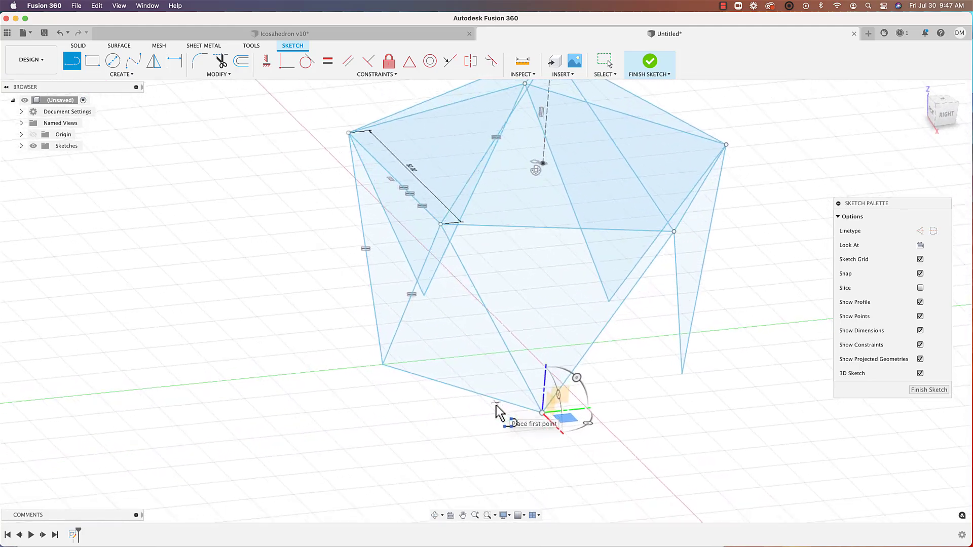
{"action": "scroll", "coordinate": [495, 403], "scroll_direction": "left", "scroll_amount": 3, "text": "shift"}
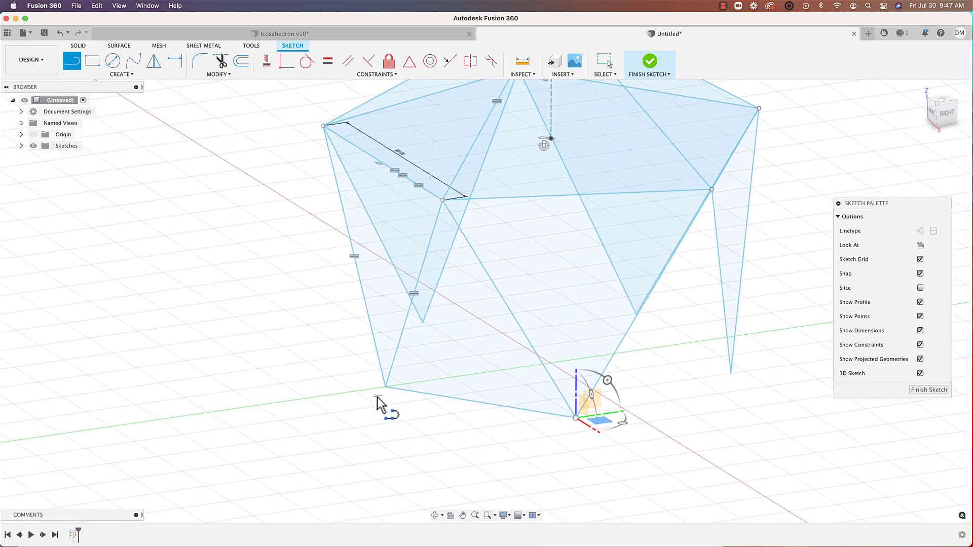
{"action": "key", "text": "Escape"}
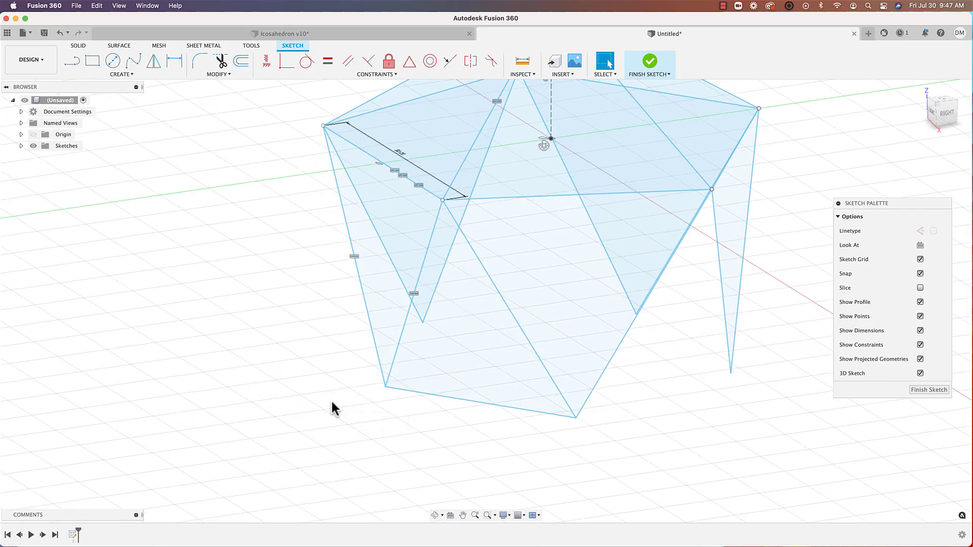
Check the length of the line joining the two tips and inspect the two triangle profiles it connects.
{"action": "scroll", "coordinate": [436, 405], "scroll_direction": "left", "scroll_amount": 3, "text": "shift"}
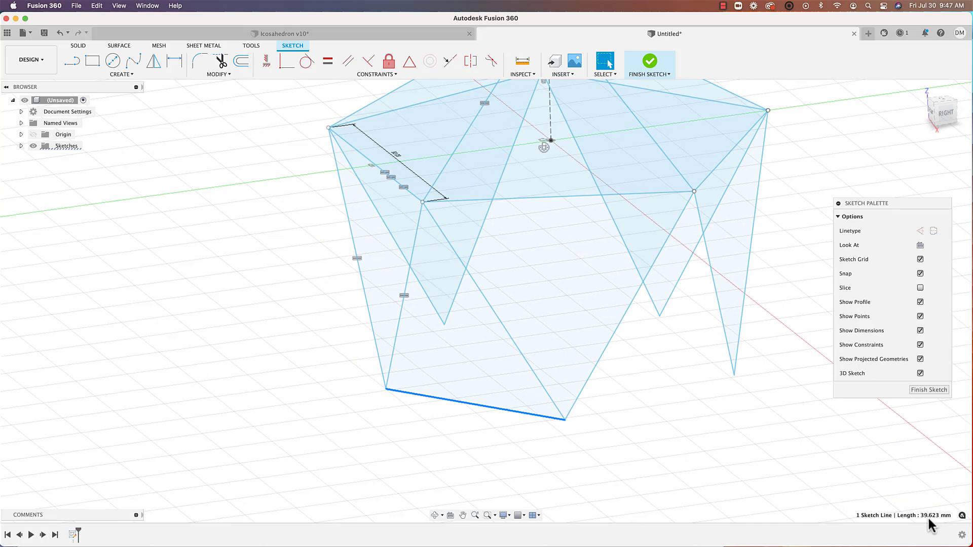
{"action": "scroll", "coordinate": [928, 519], "scroll_direction": "right", "scroll_amount": 3, "text": "shift"}
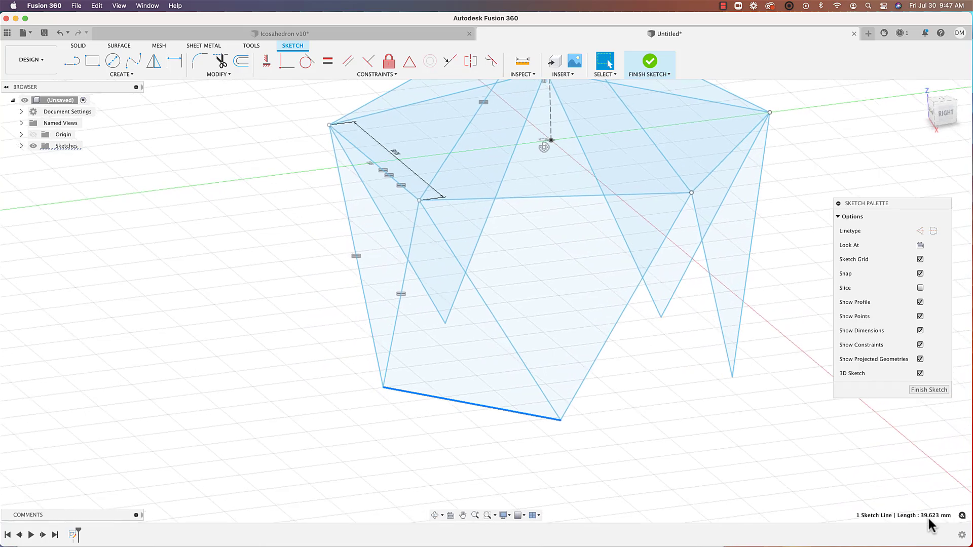
{"action": "left_click", "coordinate": [649, 462]}
{"action": "scroll", "coordinate": [650, 462], "scroll_direction": "down", "scroll_amount": 2}
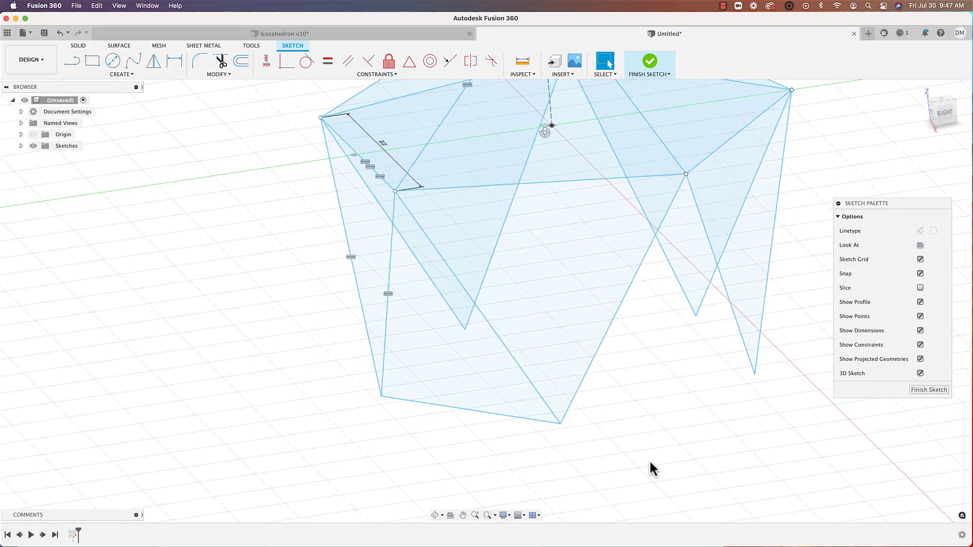
{"action": "scroll", "coordinate": [619, 478], "scroll_direction": "down", "scroll_amount": 2}
{"action": "left_click", "coordinate": [417, 274]}
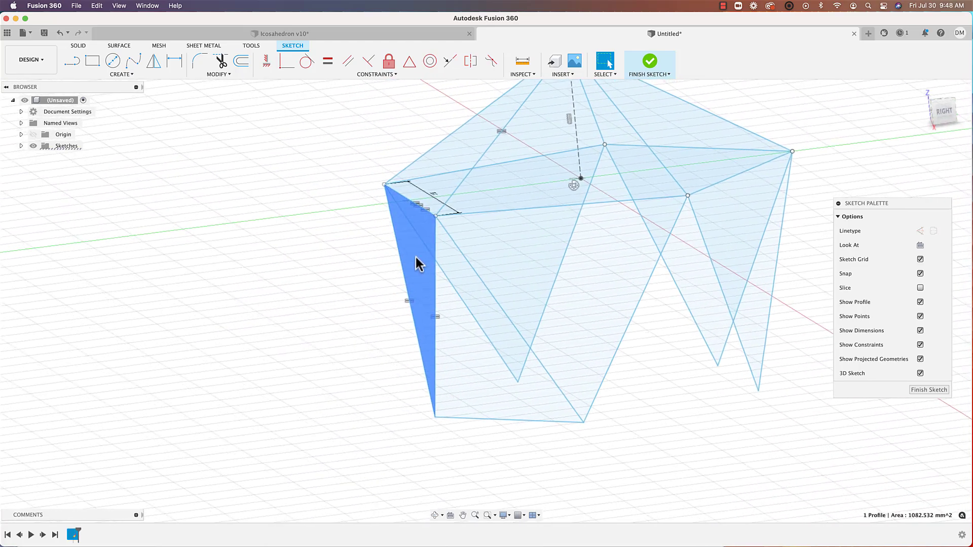
{"action": "scroll", "coordinate": [421, 223], "scroll_direction": "right", "scroll_amount": 3, "text": "shift"}
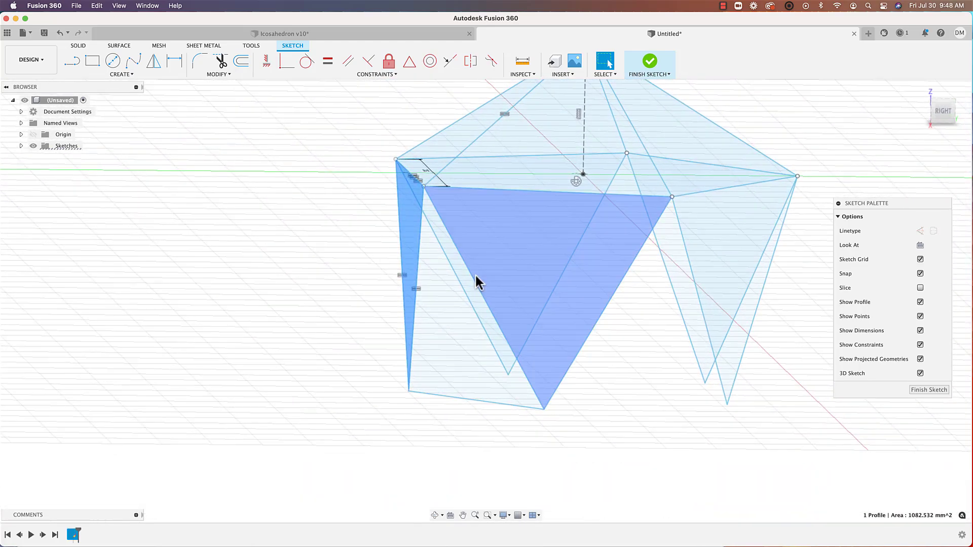
{"action": "mouse_move", "coordinate": [476, 273]}
{"action": "middle_mouse_down", "text": "shift"}
{"action": "mouse_move", "coordinate": [473, 391]}
{"action": "mouse_move", "coordinate": [420, 415]}
{"action": "mouse_move", "coordinate": [356, 337]}
{"action": "middle_mouse_up", "text": "shift"}
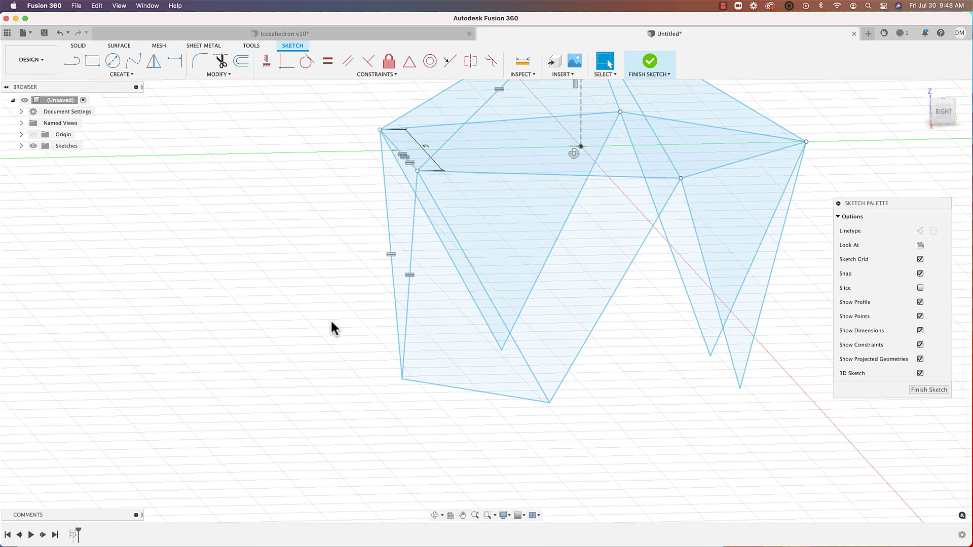
Apply an Equal constraint between the line joining the two lower tips and the pentagon's dimensioned 50 mm side.
{"action": "left_click", "coordinate": [325, 65]}
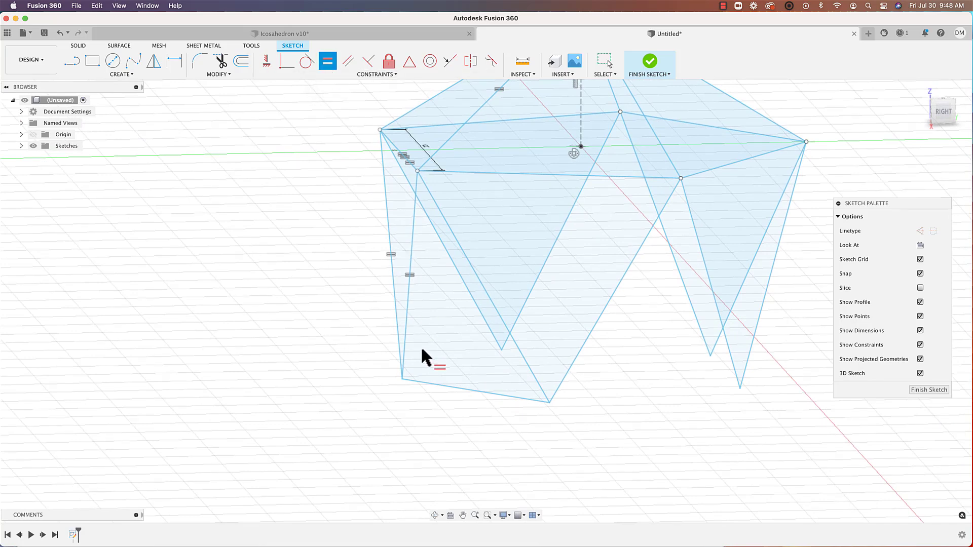
{"action": "left_click", "coordinate": [435, 381]}
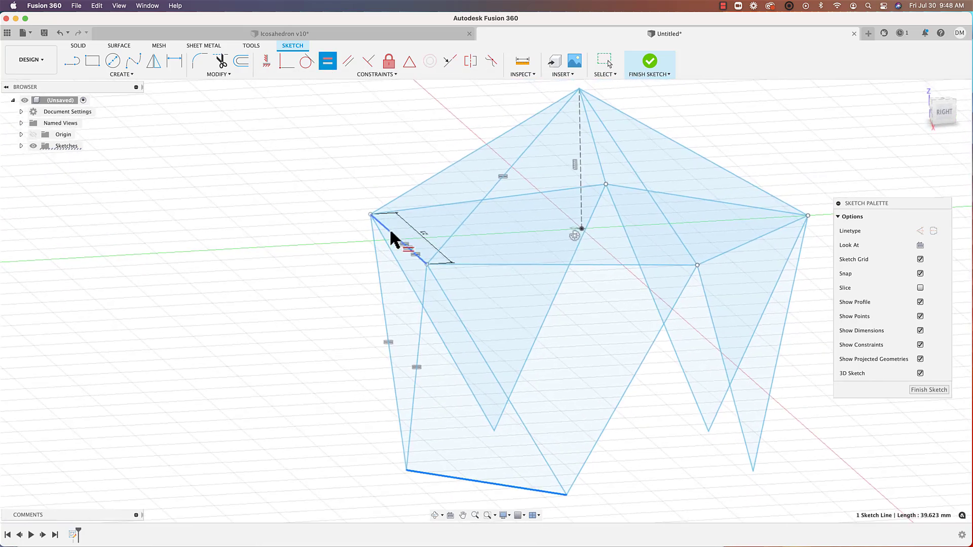
{"action": "left_click", "coordinate": [390, 233]}
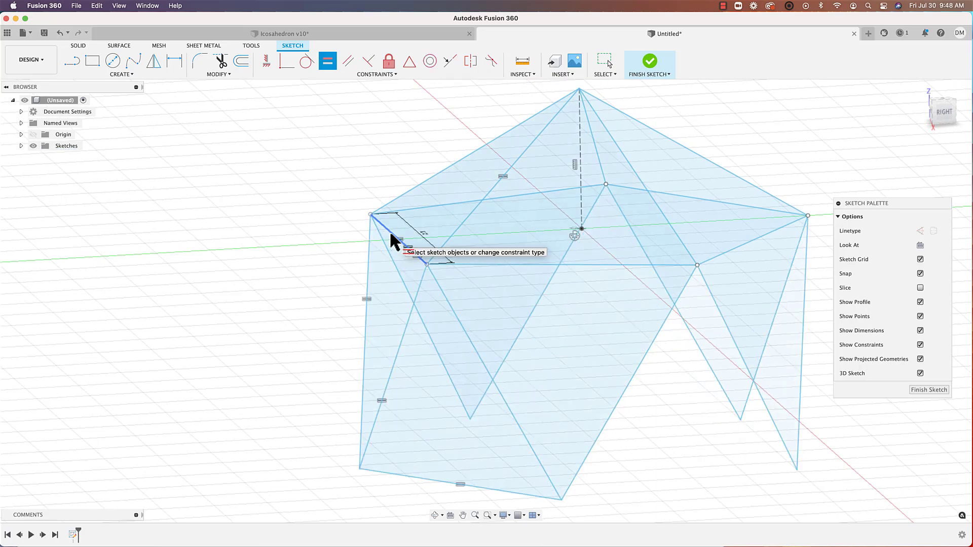
{"action": "scroll", "coordinate": [456, 269], "scroll_direction": "down", "scroll_amount": 4}
{"action": "middle_click_drag", "start_coordinate": [456, 269], "coordinate": [456, 272], "text": "shift"}
{"action": "middle_click_drag", "start_coordinate": [483, 327], "coordinate": [496, 419], "text": "shift"}
{"action": "scroll", "coordinate": [481, 436], "scroll_direction": "up", "scroll_amount": 4}
{"action": "scroll", "coordinate": [446, 459], "scroll_direction": "down", "scroll_amount": 2}
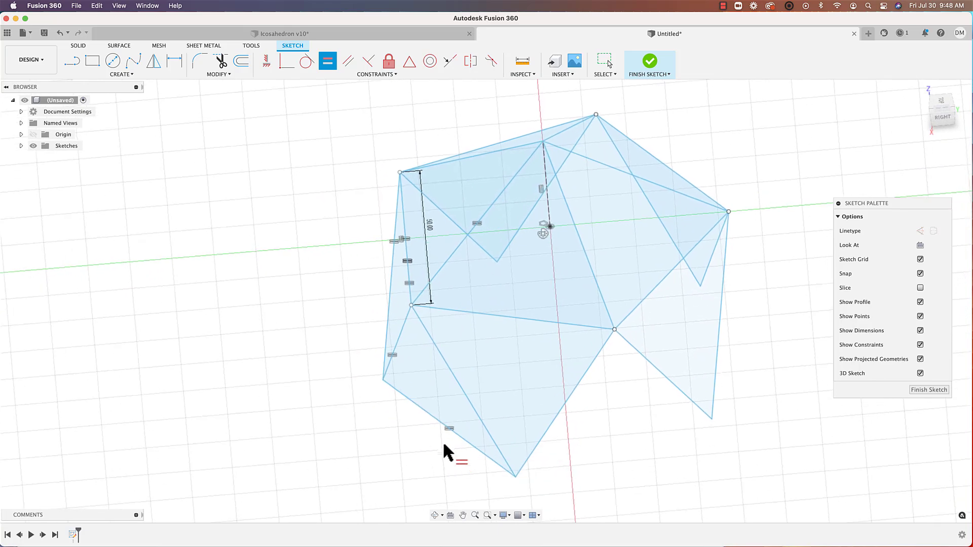
{"action": "mouse_move", "coordinate": [394, 382]}
{"action": "middle_mouse_down", "text": "shift"}
{"action": "mouse_move", "coordinate": [385, 370]}
{"action": "mouse_move", "coordinate": [380, 277]}
{"action": "mouse_move", "coordinate": [497, 422]}
{"action": "mouse_move", "coordinate": [509, 412]}
{"action": "mouse_move", "coordinate": [510, 393]}
{"action": "mouse_move", "coordinate": [329, 321]}
{"action": "mouse_move", "coordinate": [266, 234]}
{"action": "middle_mouse_up", "text": "shift"}
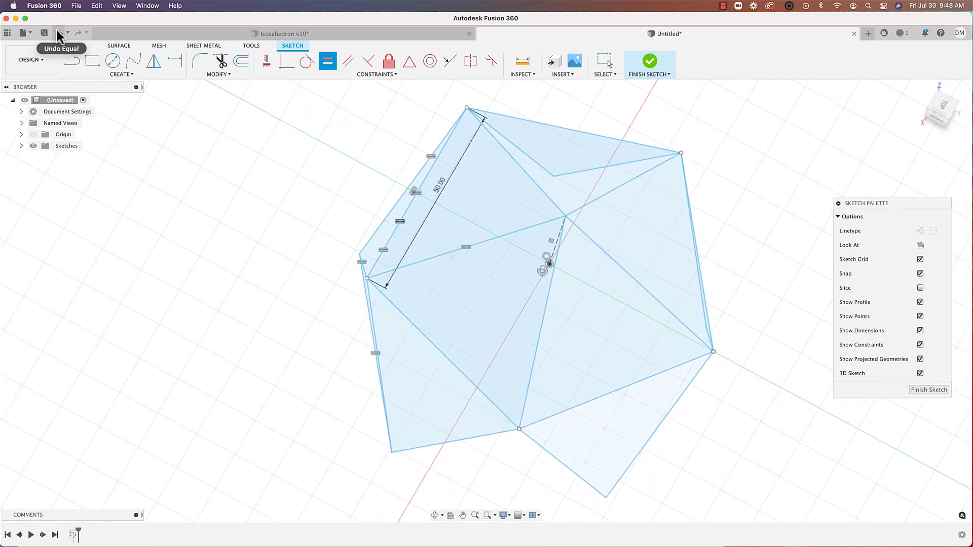
{"action": "key", "text": "Escape"}
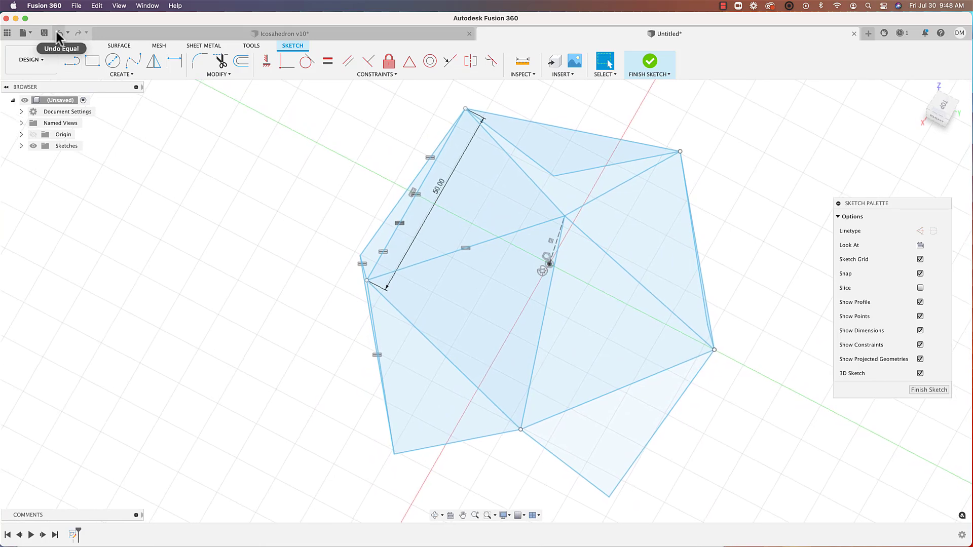
Undo and redo the equal constraint twice to compare how the lower triangles tilt.
{"action": "left_click", "coordinate": [56, 32]}
{"action": "middle_click_drag", "start_coordinate": [187, 139], "coordinate": [214, 174], "text": "shift"}
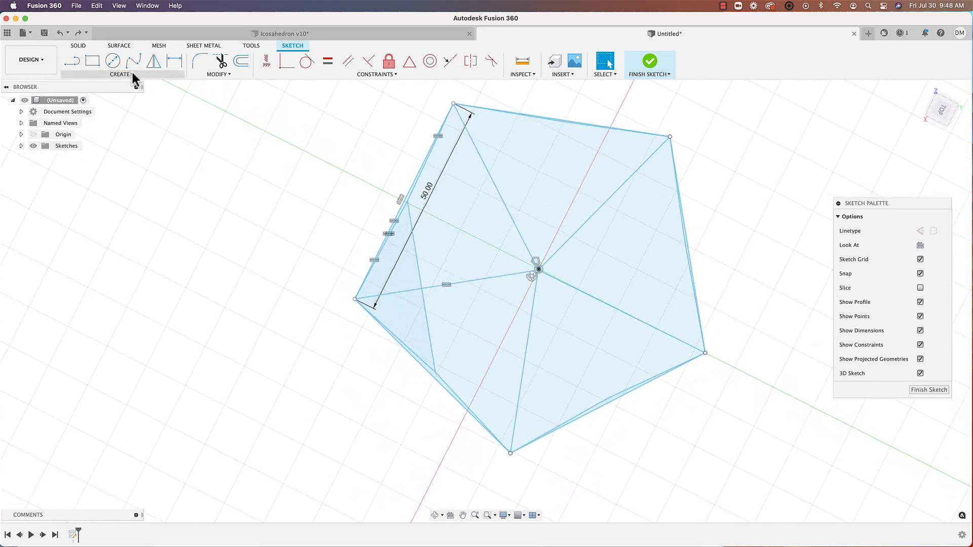
{"action": "left_click", "coordinate": [79, 35]}
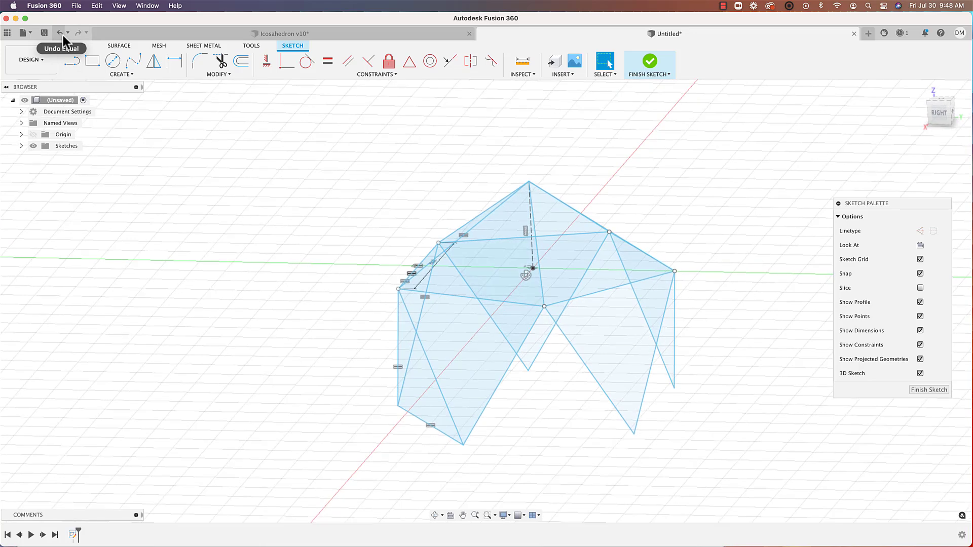
{"action": "left_click", "coordinate": [62, 35]}
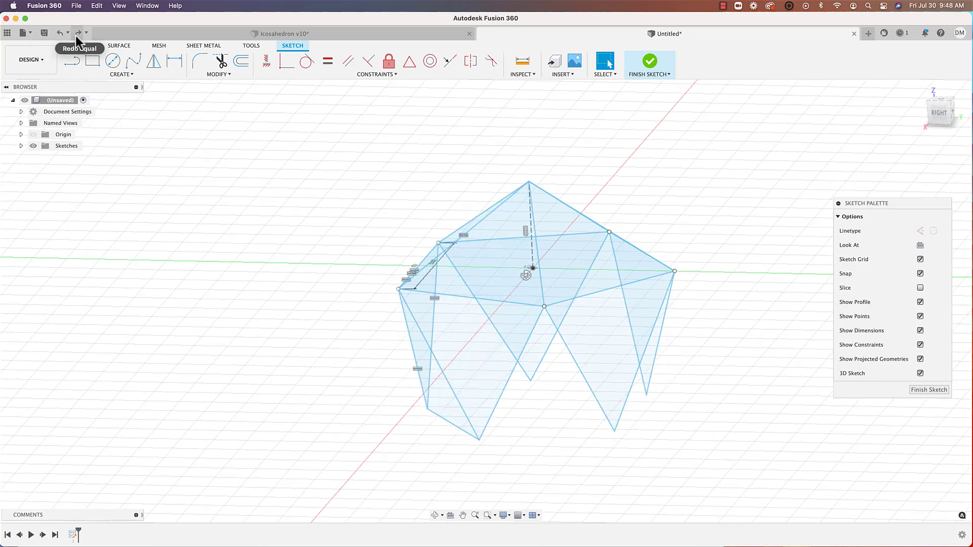
{"action": "left_click", "coordinate": [77, 34]}
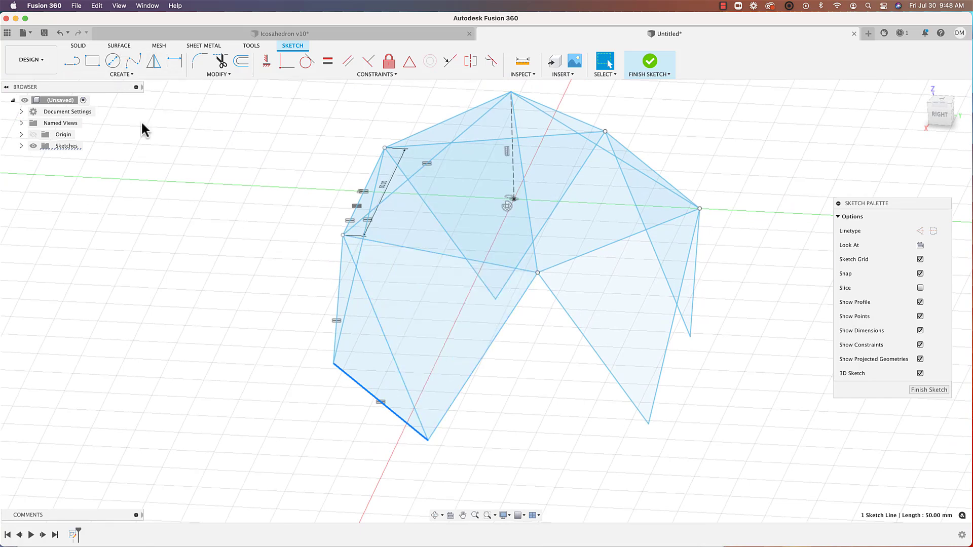
Create a full circular pattern of the line joining the lower tips around the pentagon's centre point with a quantity of 5.
{"action": "left_click", "coordinate": [115, 74]}
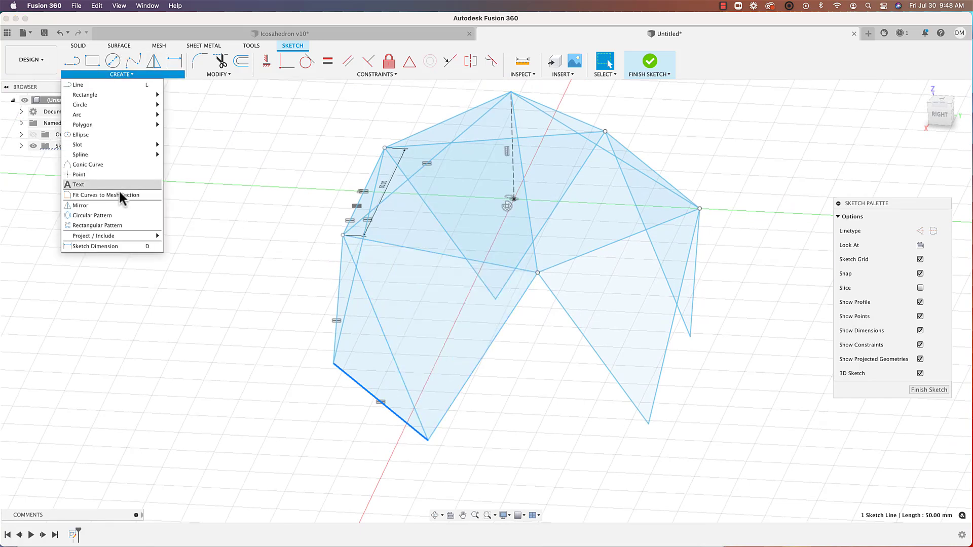
{"action": "left_click", "coordinate": [115, 216]}
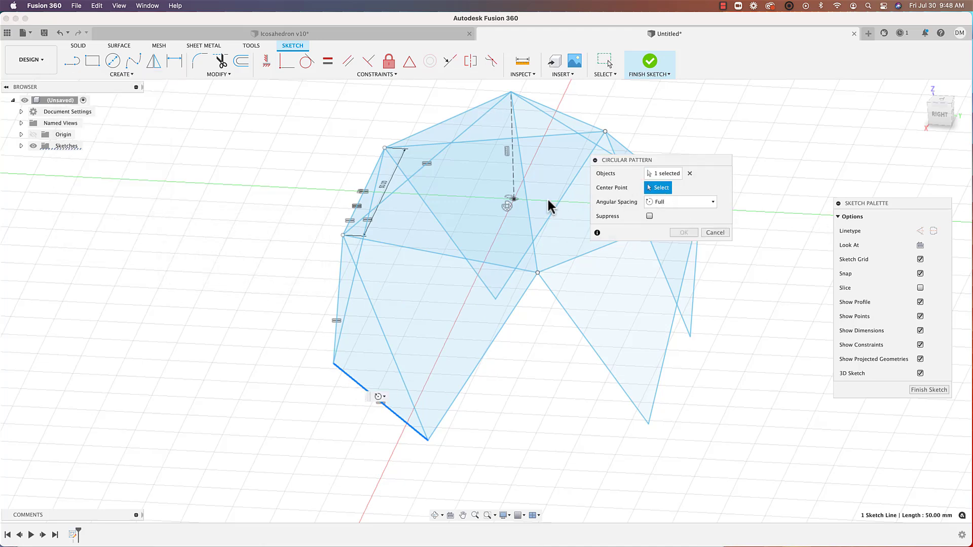
{"action": "left_click", "coordinate": [513, 198]}
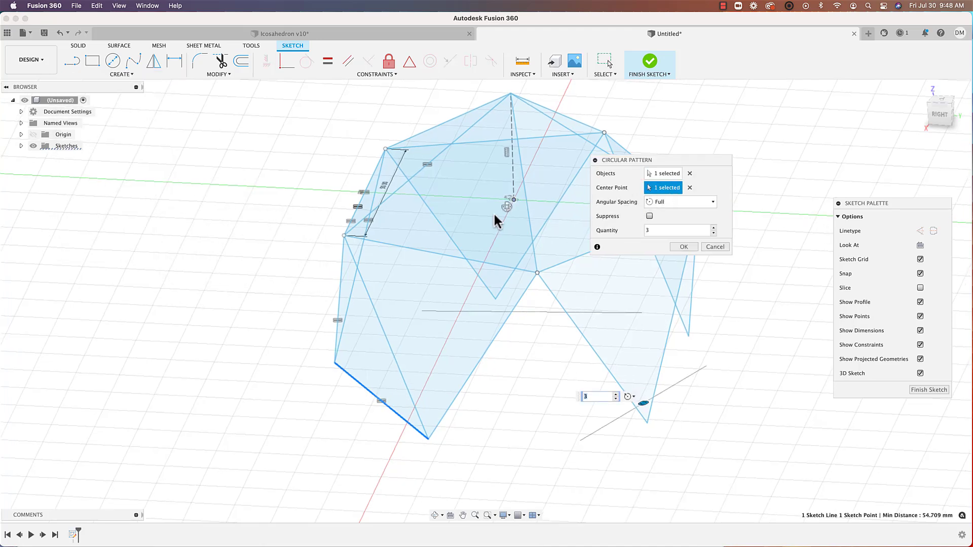
{"action": "middle_click_drag", "start_coordinate": [501, 207], "coordinate": [465, 209], "text": "shift"}
{"action": "left_click", "coordinate": [714, 227]}
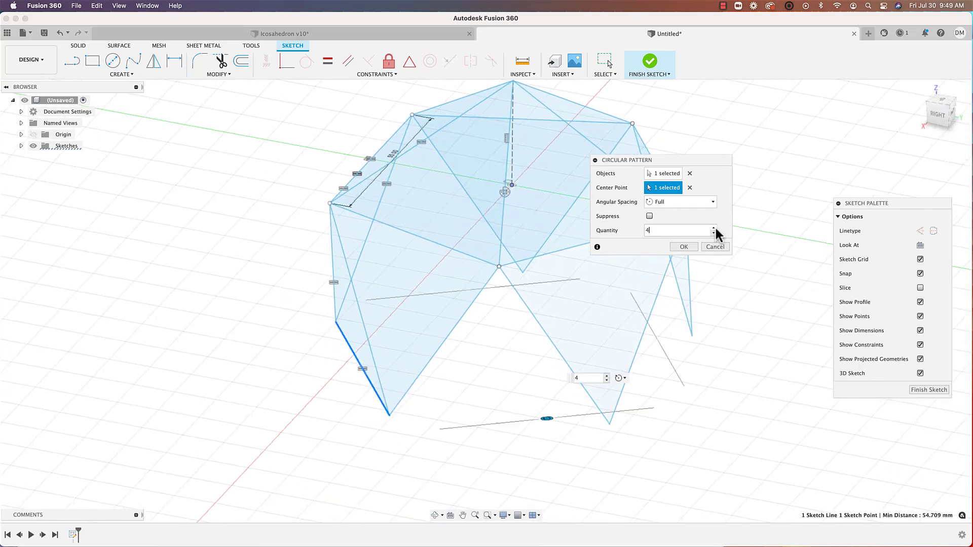
{"action": "left_click", "coordinate": [714, 227]}
{"action": "left_click", "coordinate": [691, 248]}
Draw a line about 39.5 mm long in a vertical sketch plane from a corner of the second pentagon out to a free apex point.
{"action": "mouse_move", "coordinate": [691, 246]}
{"action": "middle_mouse_down", "text": "shift"}
{"action": "mouse_move", "coordinate": [704, 284]}
{"action": "mouse_move", "coordinate": [643, 198]}
{"action": "mouse_move", "coordinate": [628, 337]}
{"action": "mouse_move", "coordinate": [693, 341]}
{"action": "mouse_move", "coordinate": [779, 320]}
{"action": "mouse_move", "coordinate": [677, 203]}
{"action": "middle_mouse_up", "text": "shift"}
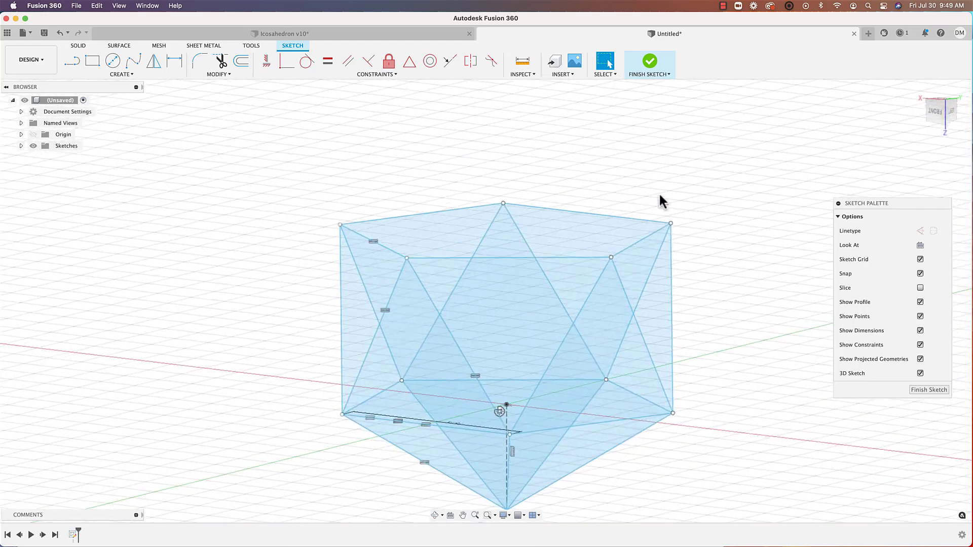
{"action": "middle_click_drag", "start_coordinate": [227, 121], "coordinate": [155, 121], "text": "shift"}
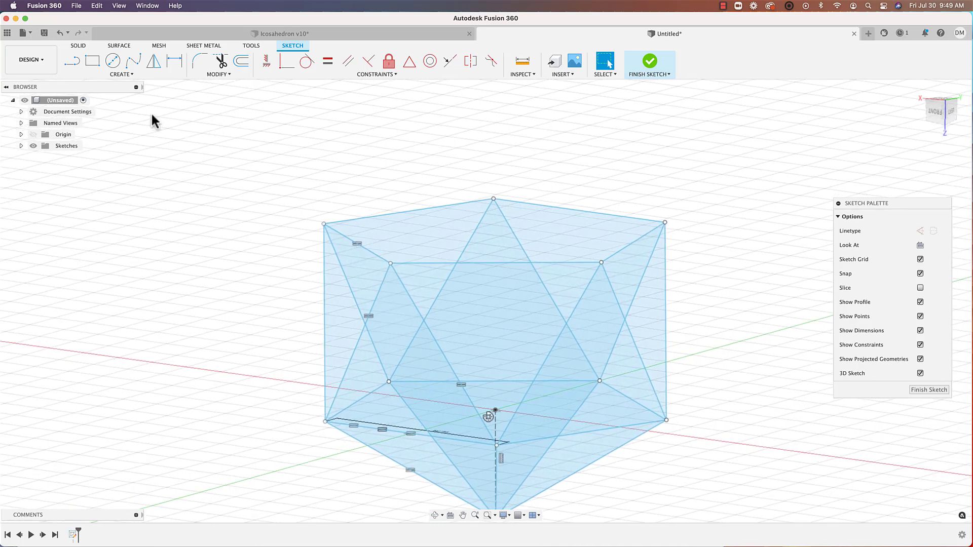
{"action": "left_click", "coordinate": [120, 74]}
{"action": "left_click", "coordinate": [119, 84]}
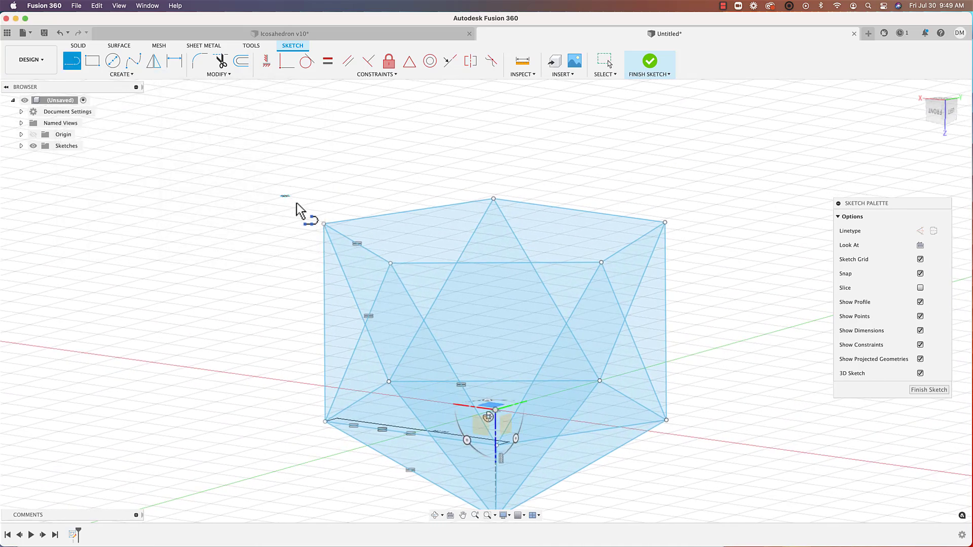
{"action": "left_click", "coordinate": [323, 224]}
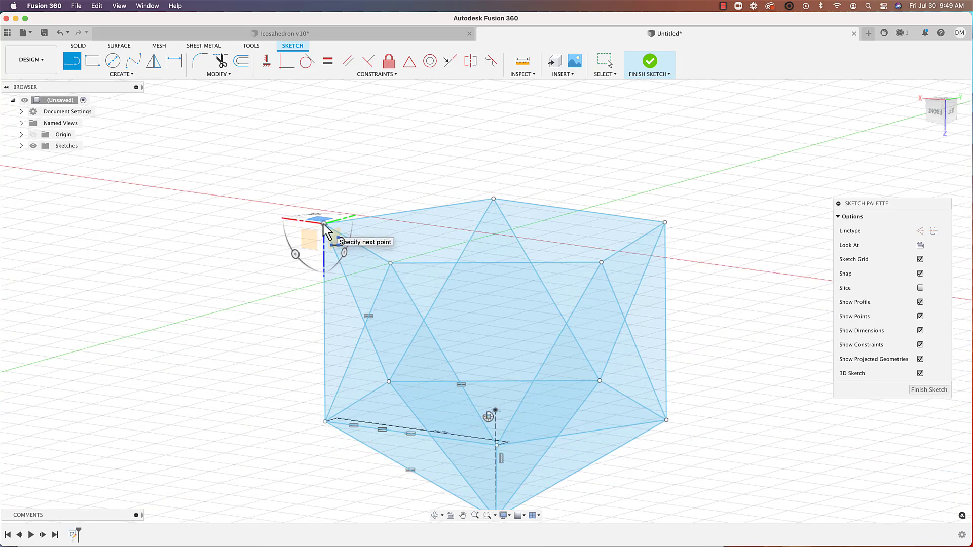
{"action": "mouse_move", "coordinate": [324, 224]}
{"action": "middle_mouse_down", "text": "shift"}
{"action": "mouse_move", "coordinate": [323, 234]}
{"action": "mouse_move", "coordinate": [306, 237]}
{"action": "middle_mouse_up", "text": "shift"}
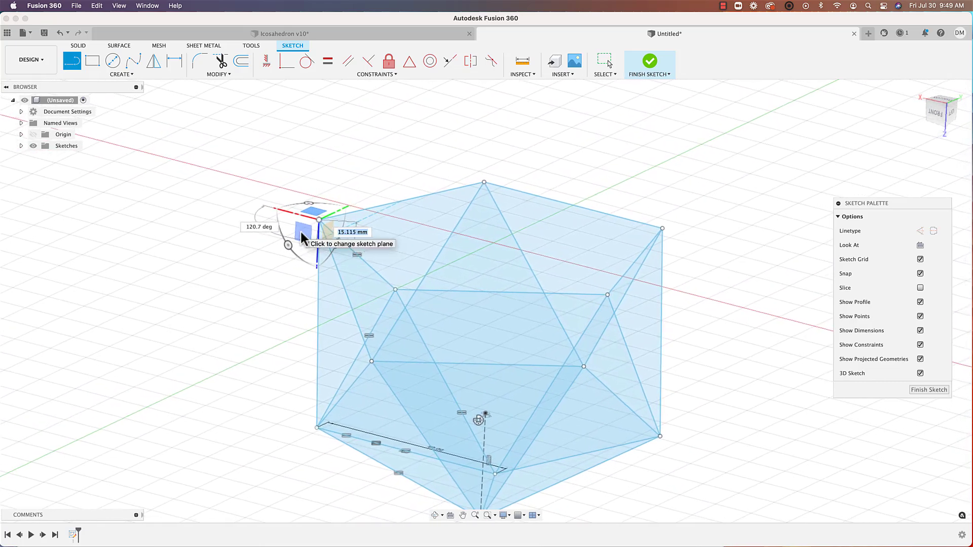
{"action": "left_click", "coordinate": [301, 233]}
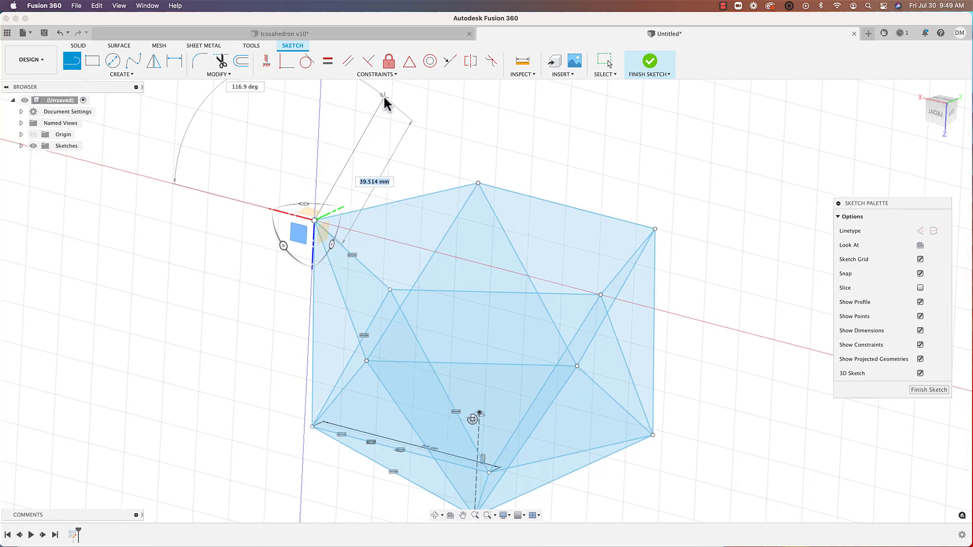
{"action": "left_click", "coordinate": [383, 97]}
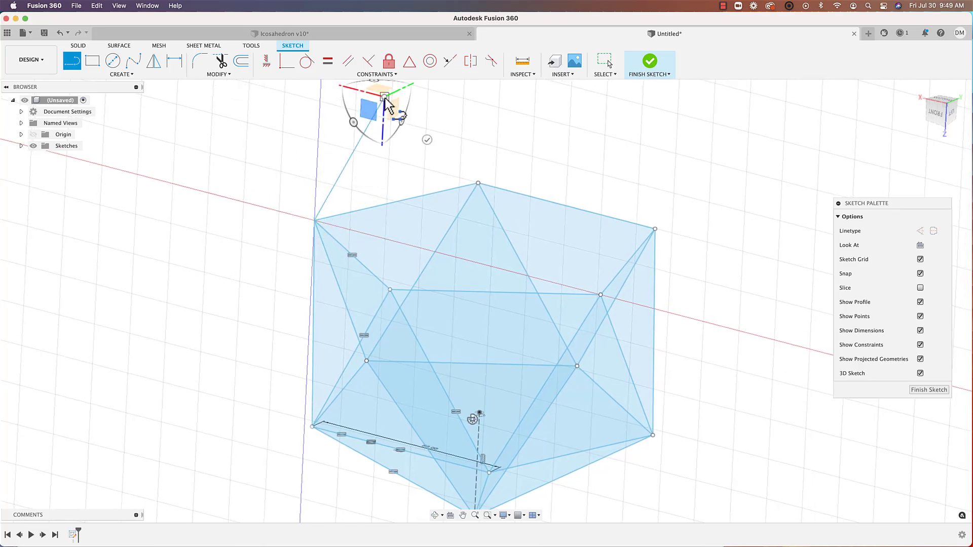
Draw lines joining the new apex point to the four remaining corners of the second pentagon.
{"action": "left_click", "coordinate": [475, 182]}
{"action": "middle_click_drag", "start_coordinate": [482, 179], "coordinate": [393, 186], "text": "shift"}
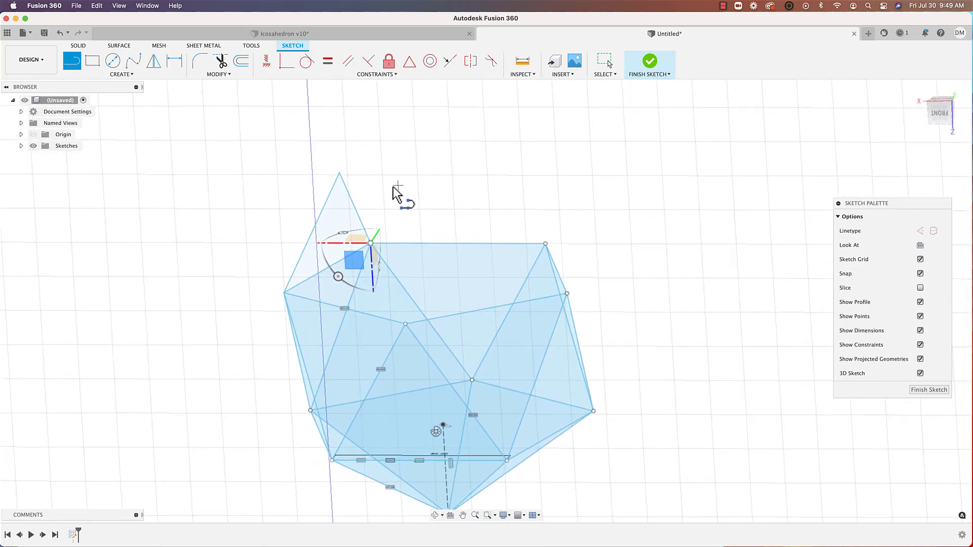
{"action": "left_click", "coordinate": [338, 172]}
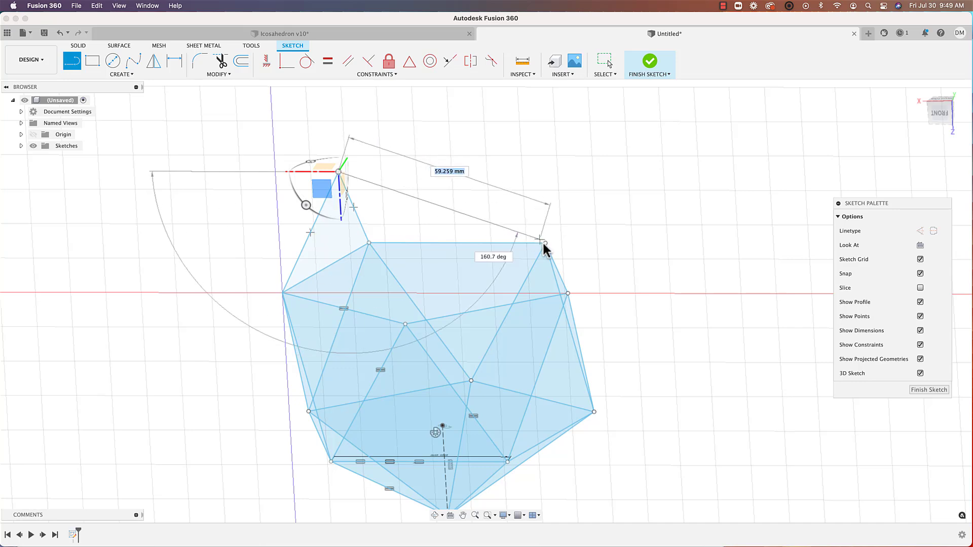
{"action": "middle_click_drag", "start_coordinate": [548, 249], "coordinate": [435, 224], "text": "shift"}
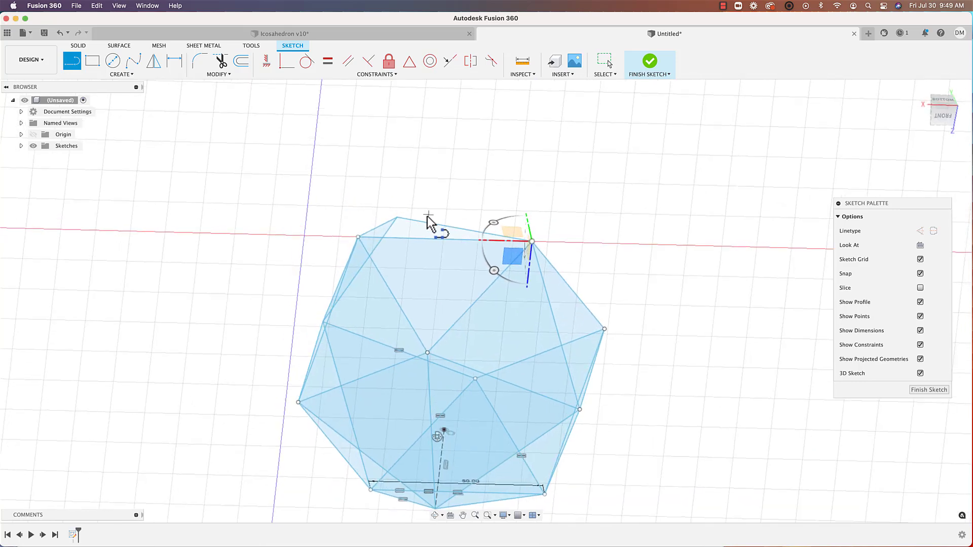
{"action": "left_click", "coordinate": [399, 217]}
{"action": "left_click", "coordinate": [605, 330]}
{"action": "middle_click_drag", "start_coordinate": [598, 218], "coordinate": [581, 211], "text": "shift"}
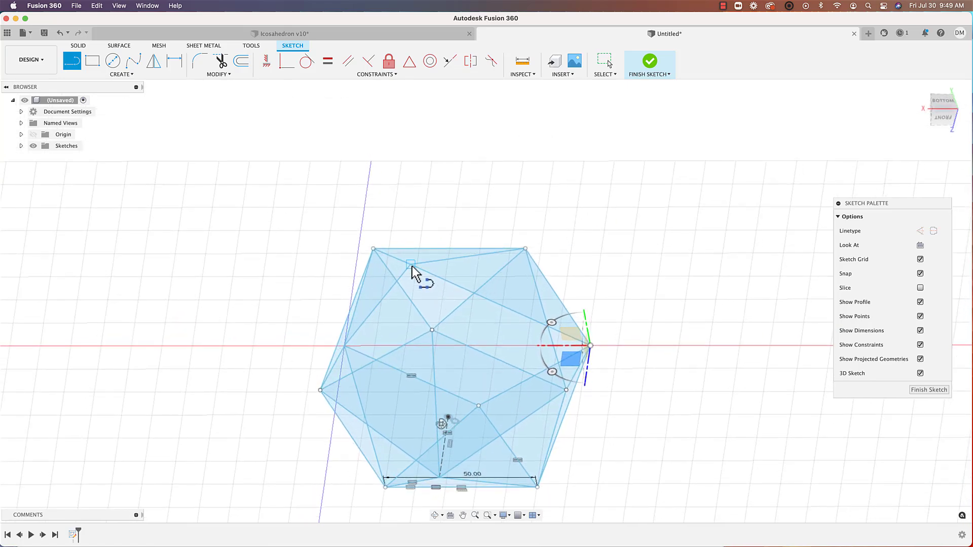
{"action": "left_click", "coordinate": [411, 265]}
{"action": "middle_click_drag", "start_coordinate": [411, 265], "coordinate": [404, 235], "text": "shift"}
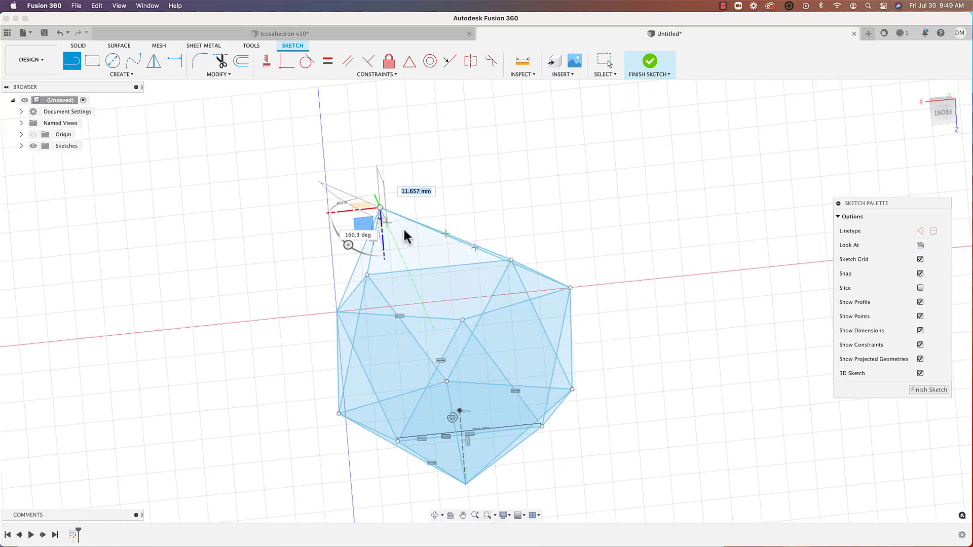
{"action": "left_click", "coordinate": [461, 321]}
{"action": "middle_click_drag", "start_coordinate": [598, 259], "coordinate": [542, 164], "text": "shift"}
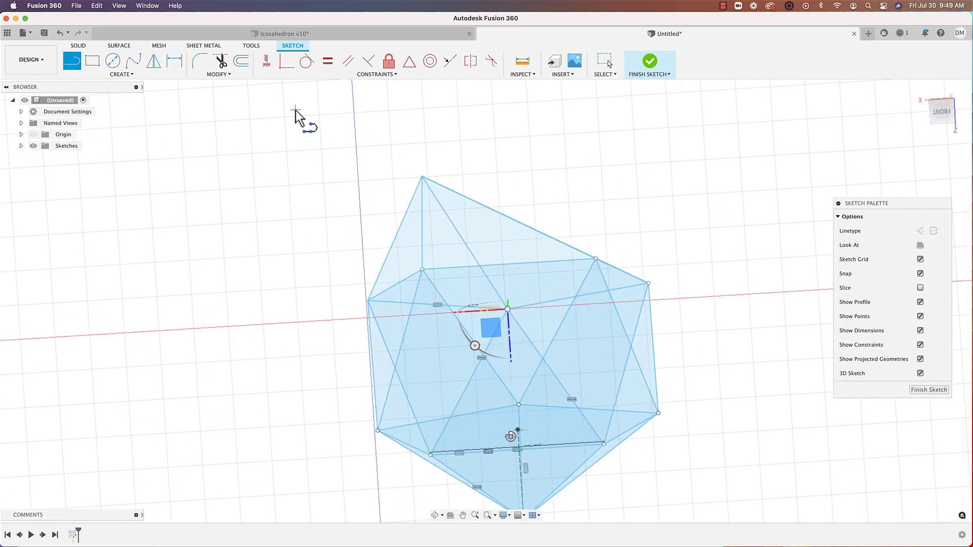
Apply an Equal constraint between the first new apex line and the dimensioned 50 mm side.
{"action": "left_click", "coordinate": [328, 63]}
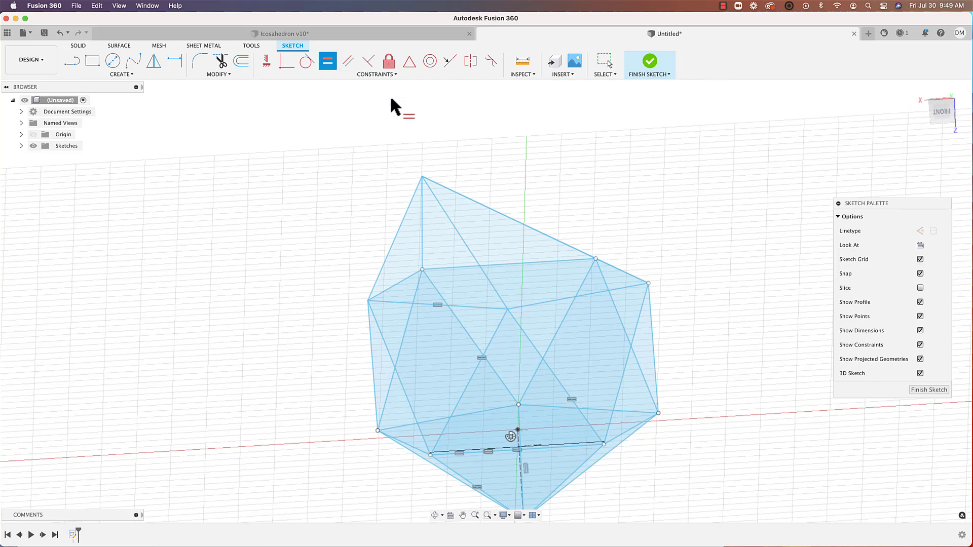
{"action": "middle_click_drag", "start_coordinate": [410, 219], "coordinate": [420, 447], "text": "shift"}
{"action": "scroll", "coordinate": [423, 446], "scroll_direction": "up", "scroll_amount": 3}
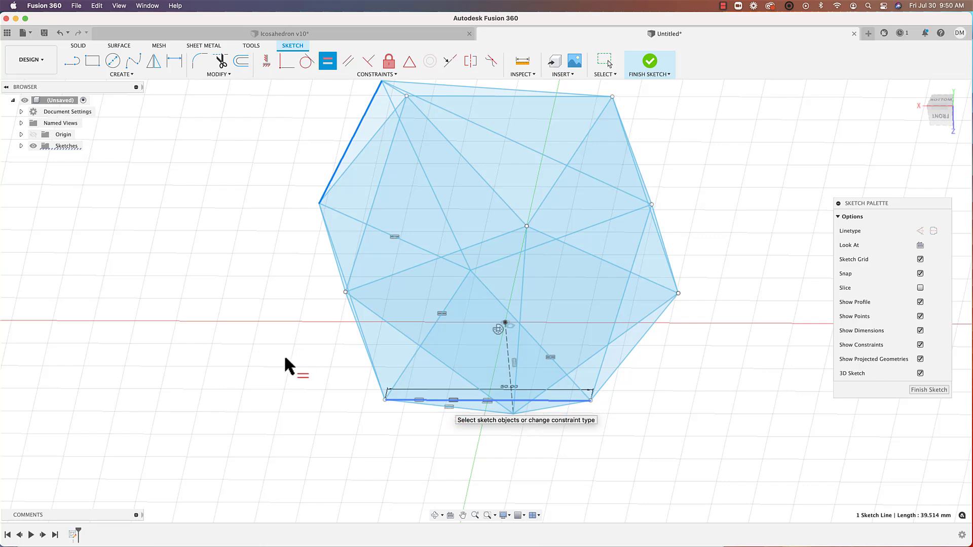
Make a second line of the new apex equal to the dimensioned 50 mm pentagon side.
{"action": "scroll", "coordinate": [287, 365], "scroll_direction": "up", "scroll_amount": 5}
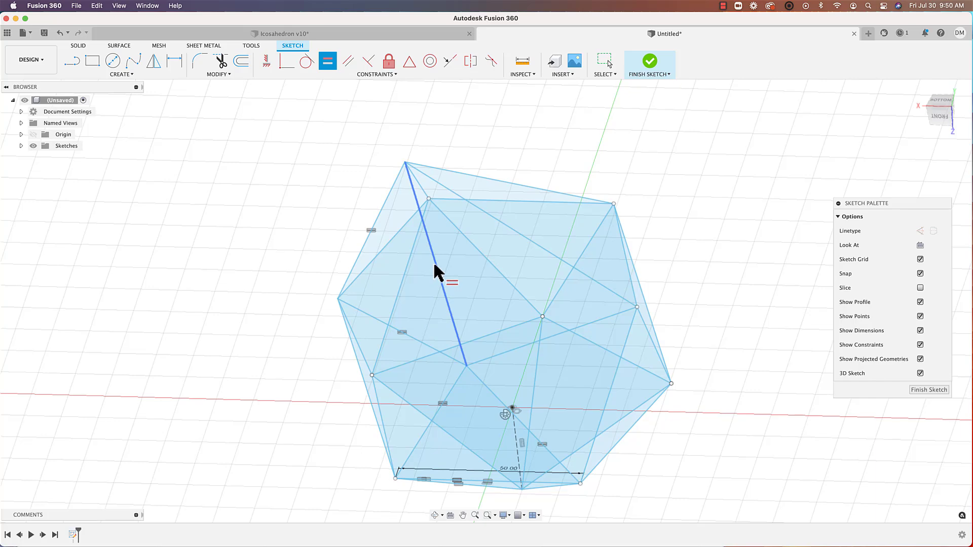
{"action": "left_click", "coordinate": [434, 275]}
{"action": "scroll", "coordinate": [433, 278], "scroll_direction": "down", "scroll_amount": 3}
{"action": "middle_click_drag", "start_coordinate": [419, 389], "coordinate": [454, 398], "text": "shift"}
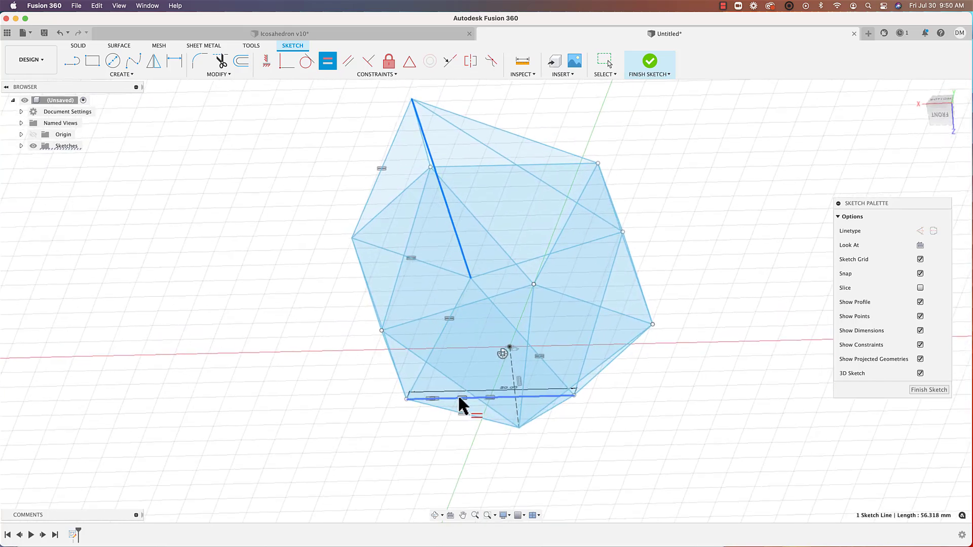
{"action": "left_click", "coordinate": [459, 399]}
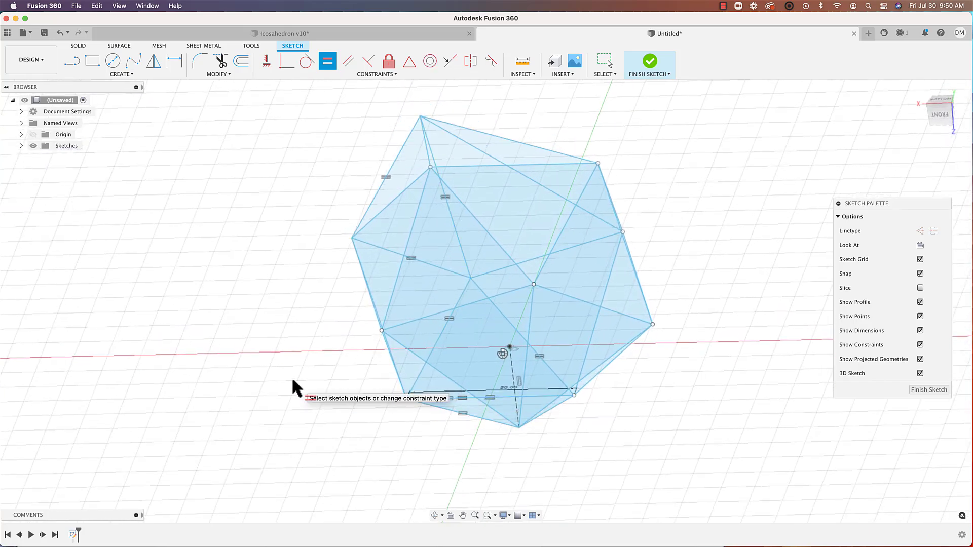
Constrain a third line of the new apex to equal the 50 mm side, positioning the apex point.
{"action": "middle_click_drag", "start_coordinate": [352, 358], "coordinate": [357, 269], "text": "shift"}
{"action": "left_click", "coordinate": [495, 151]}
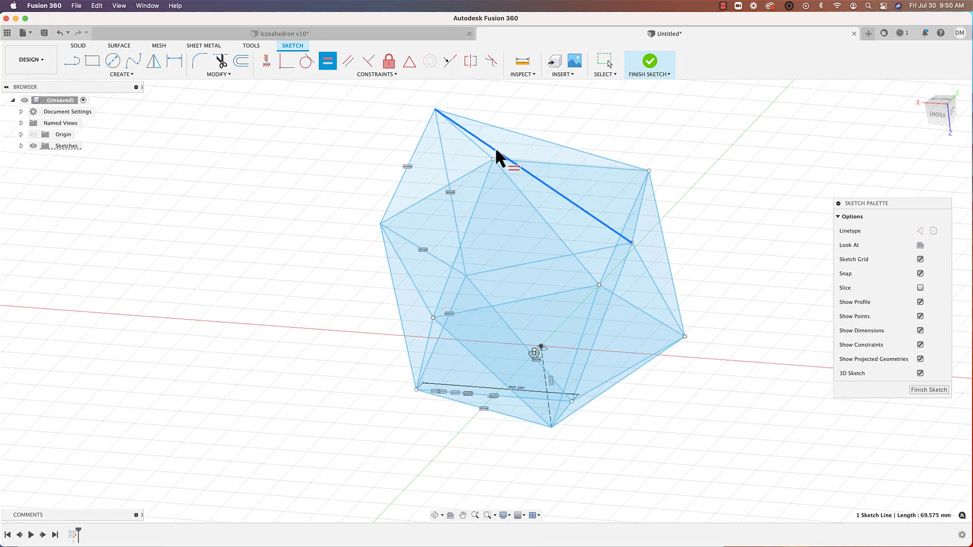
{"action": "left_click", "coordinate": [505, 398]}
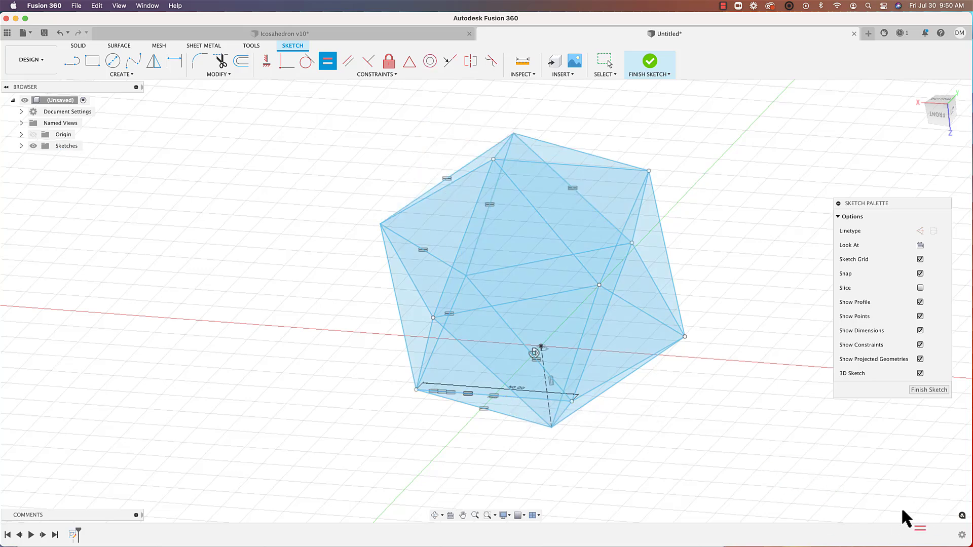
Try to apply one more Equal constraint to a fourth line of the new apex, then leave the Equal tool.
{"action": "middle_click_drag", "start_coordinate": [824, 419], "coordinate": [630, 136], "text": "shift"}
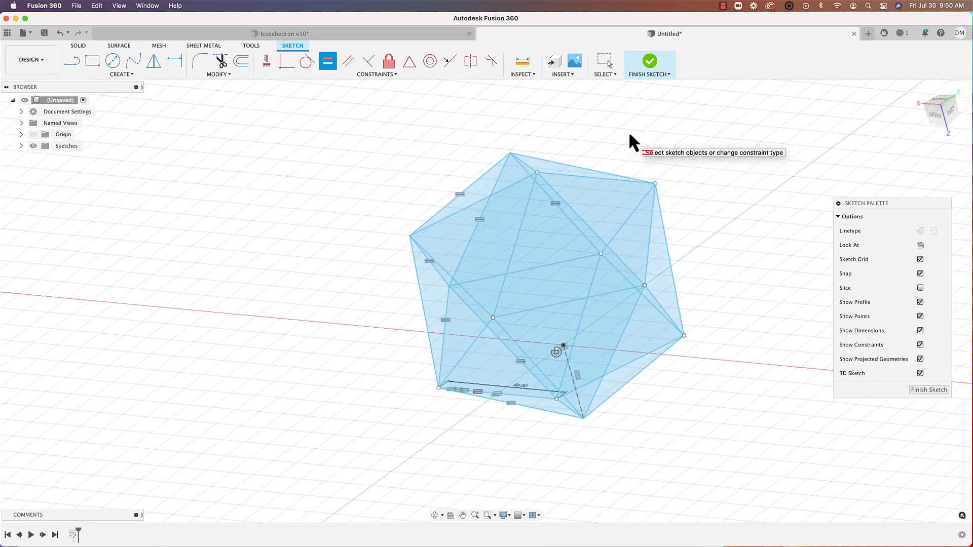
{"action": "scroll", "coordinate": [629, 135], "scroll_direction": "up", "scroll_amount": 2}
{"action": "scroll", "coordinate": [628, 138], "scroll_direction": "down", "scroll_amount": 2}
{"action": "left_click", "coordinate": [613, 195]}
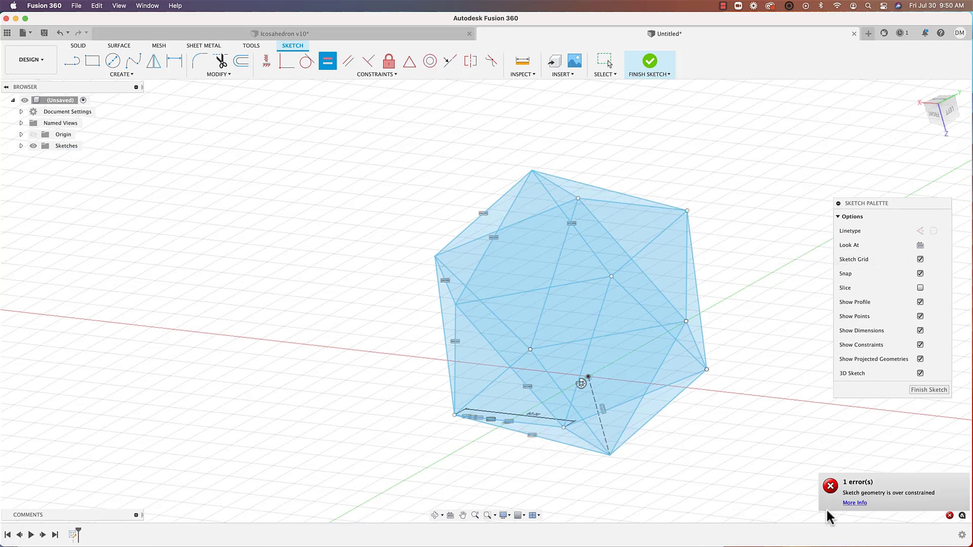
{"action": "scroll", "coordinate": [799, 325], "scroll_direction": "right", "scroll_amount": 5, "text": "shift"}
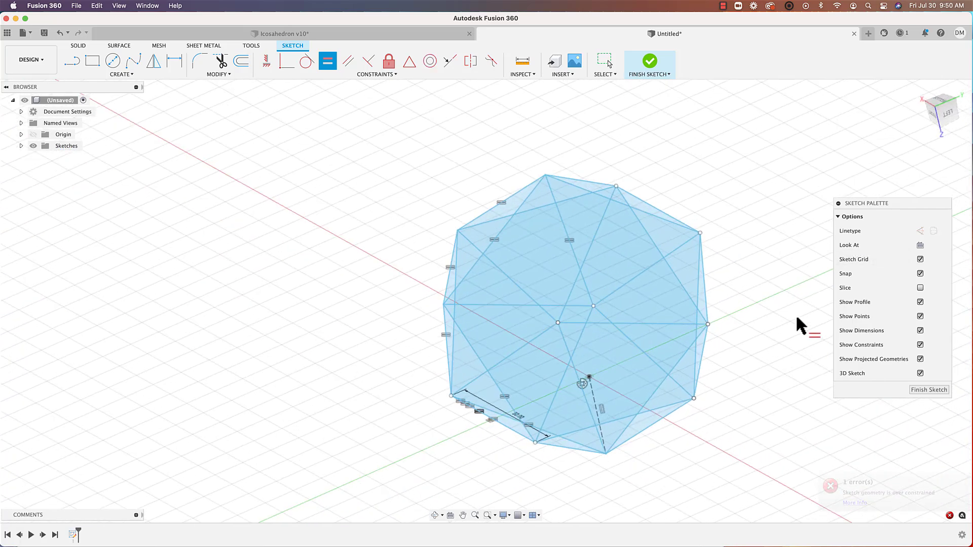
{"action": "scroll", "coordinate": [797, 323], "scroll_direction": "right", "scroll_amount": 5, "text": "shift"}
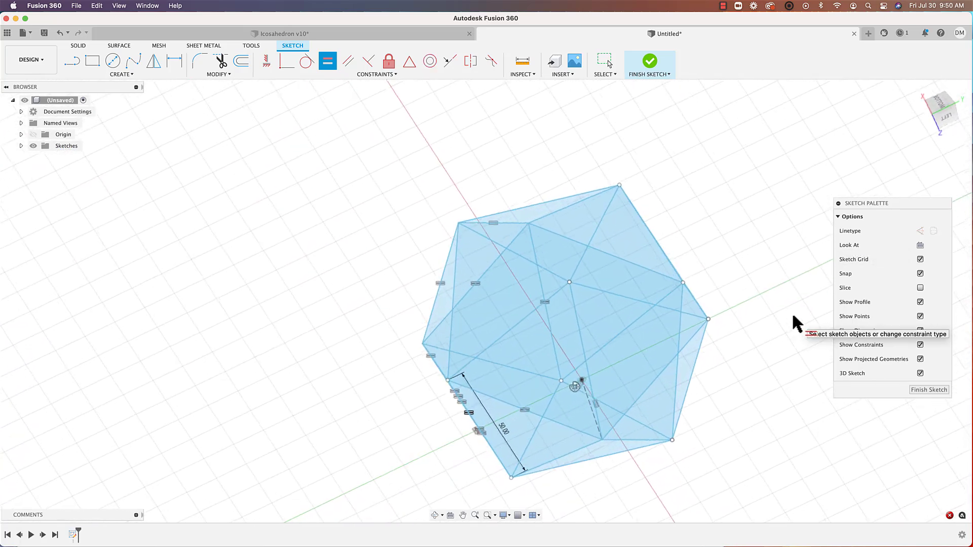
{"action": "key", "text": "Escape"}
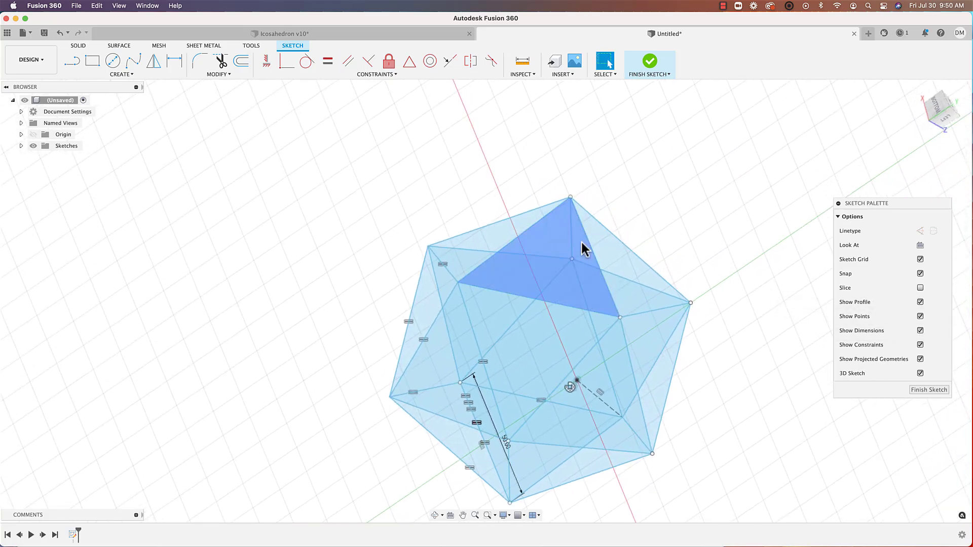
Examine the closed icosahedron wireframe and its triangular profiles from all sides.
{"action": "left_click", "coordinate": [599, 229]}
{"action": "scroll", "coordinate": [605, 235], "scroll_direction": "right", "scroll_amount": 1, "text": "shift"}
{"action": "scroll", "coordinate": [567, 249], "scroll_direction": "up", "scroll_amount": 3, "text": "shift"}
{"action": "left_click", "coordinate": [556, 248]}
{"action": "scroll", "coordinate": [560, 229], "scroll_direction": "right", "scroll_amount": 1, "text": "shift"}
{"action": "left_click", "coordinate": [561, 225]}
{"action": "left_click", "coordinate": [562, 190]}
{"action": "scroll", "coordinate": [562, 190], "scroll_direction": "right", "scroll_amount": 5, "text": "shift"}
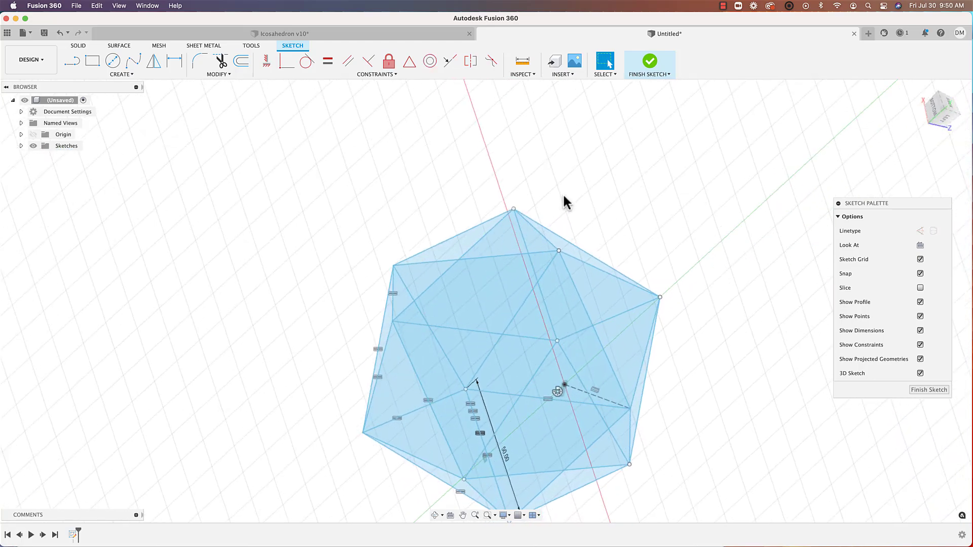
{"action": "scroll", "coordinate": [642, 296], "scroll_direction": "right", "scroll_amount": 10, "text": "shift"}
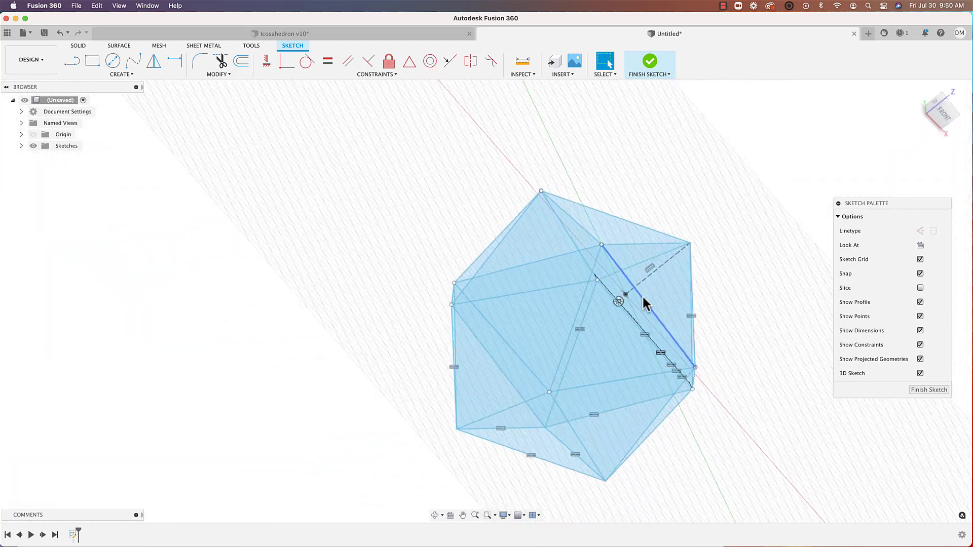
{"action": "scroll", "coordinate": [642, 298], "scroll_direction": "right", "scroll_amount": 10, "text": "shift"}
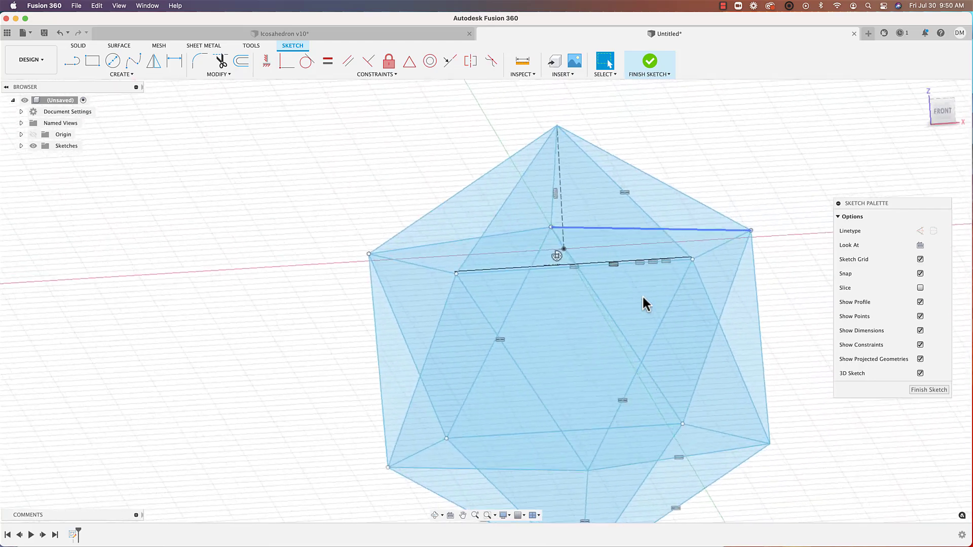
{"action": "scroll", "coordinate": [642, 298], "scroll_direction": "right", "scroll_amount": 5, "text": "shift"}
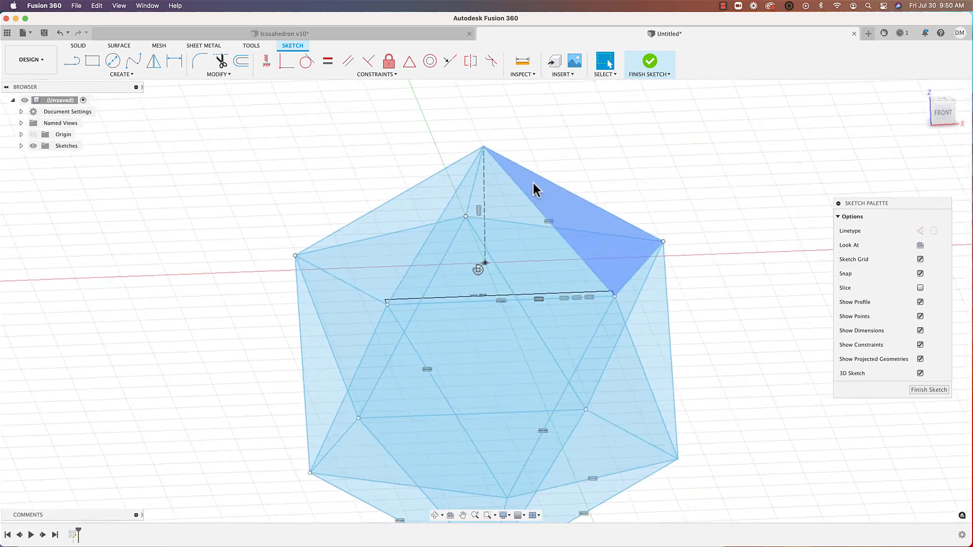
{"action": "scroll", "coordinate": [627, 159], "scroll_direction": "right", "scroll_amount": 10, "text": "shift"}
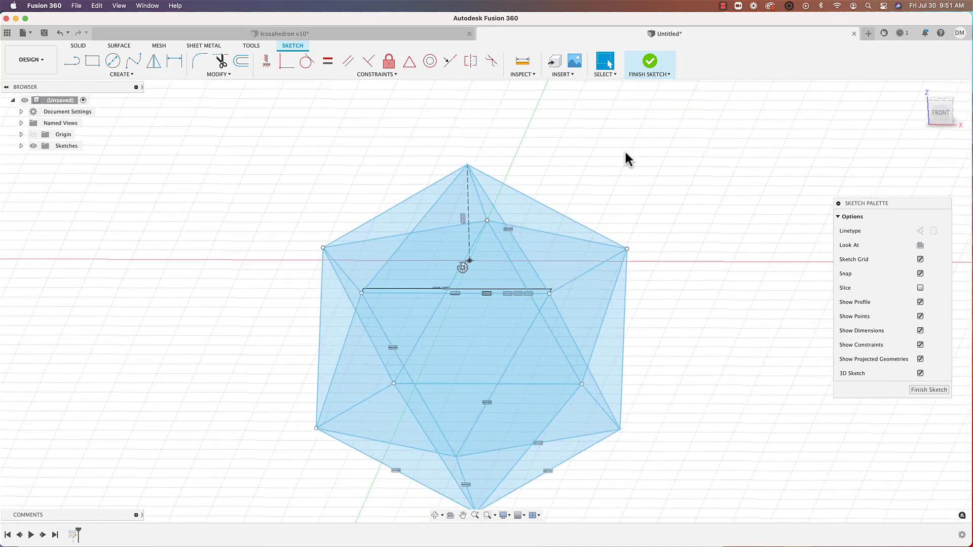
{"action": "scroll", "coordinate": [627, 159], "scroll_direction": "right", "scroll_amount": 10, "text": "shift"}
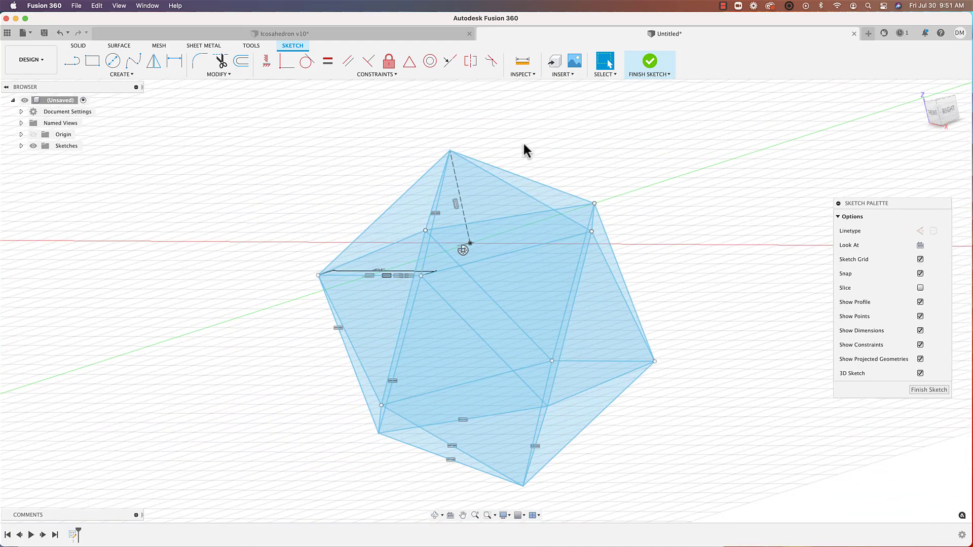
{"action": "scroll", "coordinate": [324, 60], "scroll_direction": "up", "scroll_amount": 5, "text": "shift"}
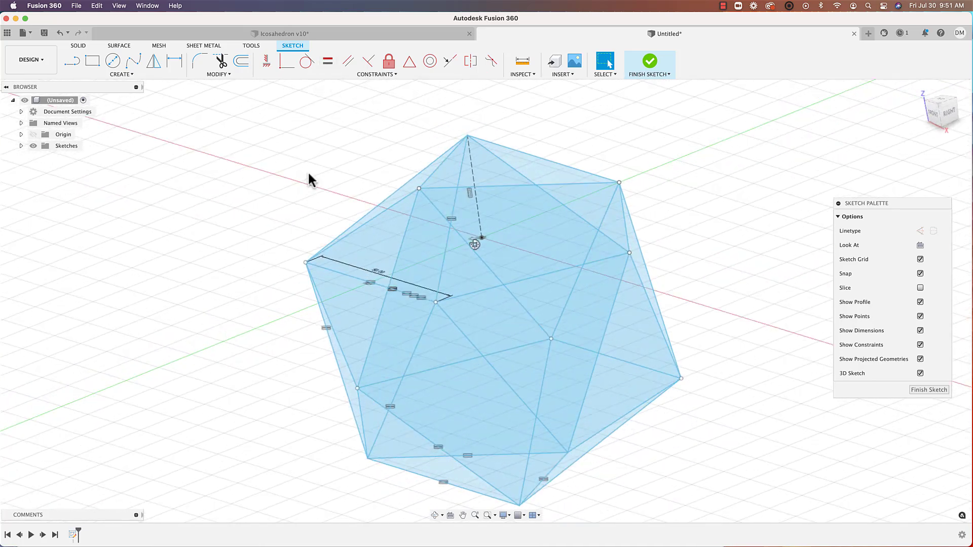
{"action": "scroll", "coordinate": [331, 186], "scroll_direction": "up", "scroll_amount": 3, "text": "shift"}
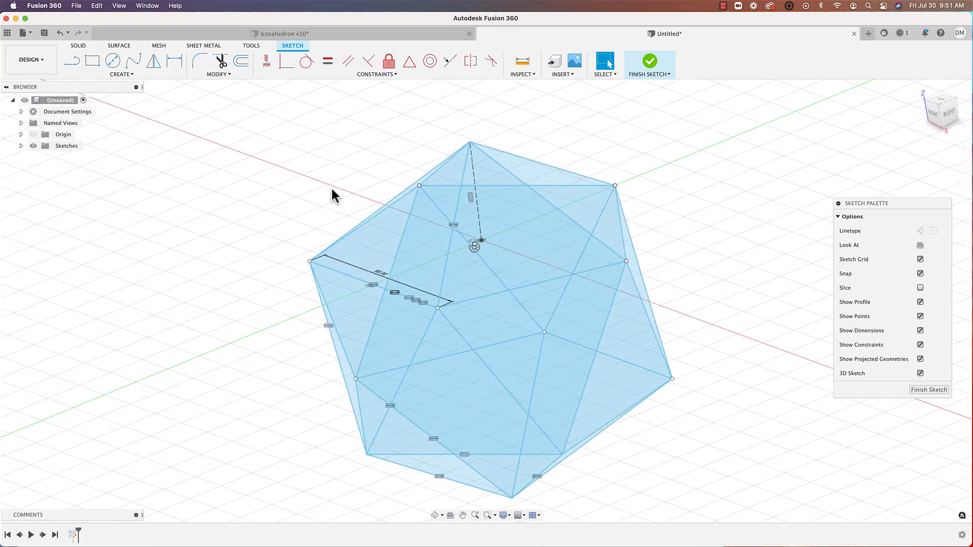
{"action": "scroll", "coordinate": [332, 190], "scroll_direction": "left", "scroll_amount": 8, "text": "shift"}
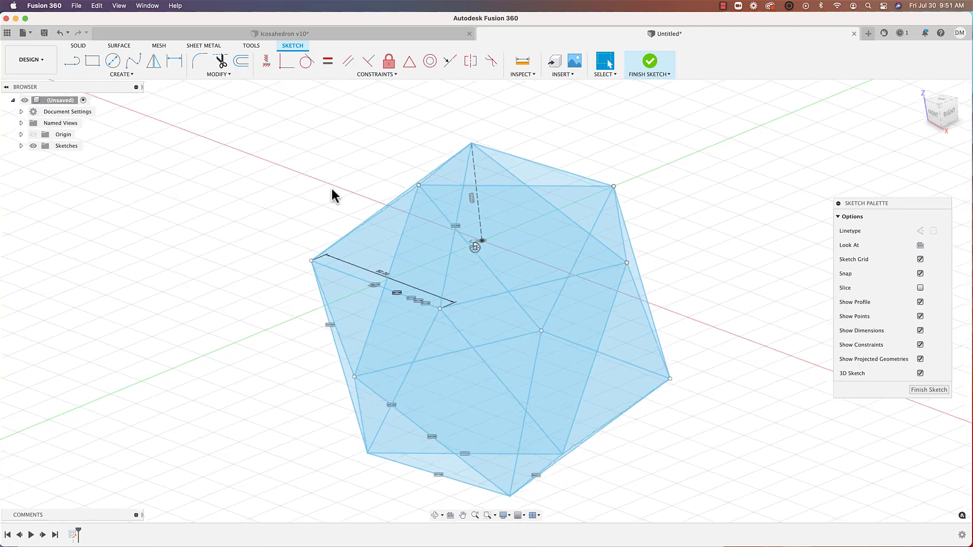
{"action": "scroll", "coordinate": [331, 190], "scroll_direction": "right", "scroll_amount": 10, "text": "shift"}
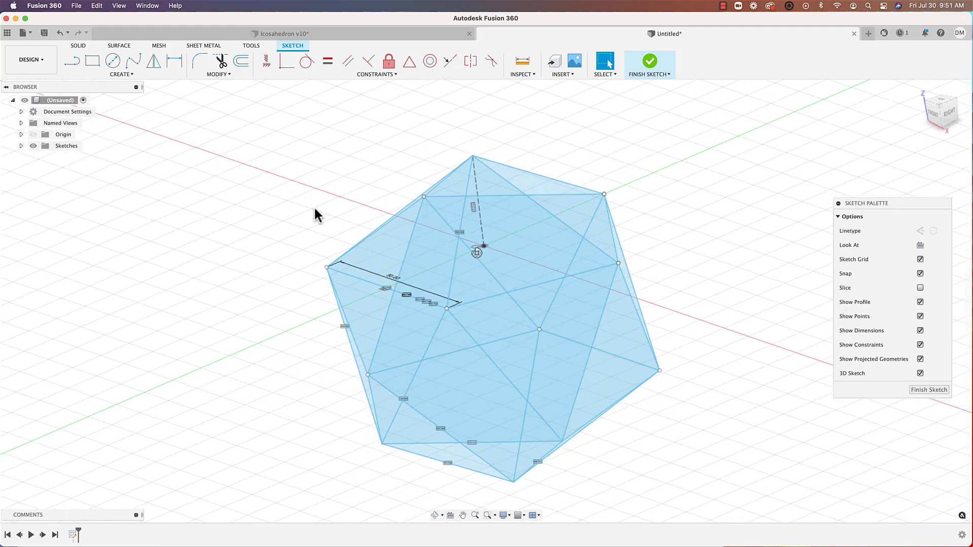
Compare the icosahedron wireframe with the finished Icosahedron v10 design, viewing the sketch from several sides.
{"action": "scroll", "coordinate": [314, 209], "scroll_direction": "right", "scroll_amount": 6, "text": "shift"}
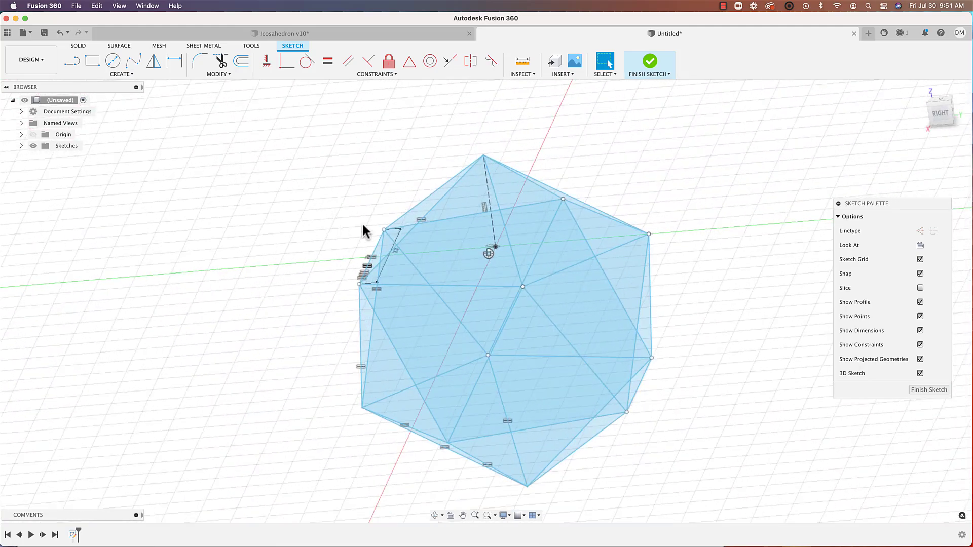
{"action": "scroll", "coordinate": [679, 201], "scroll_direction": "right", "scroll_amount": 6, "text": "shift"}
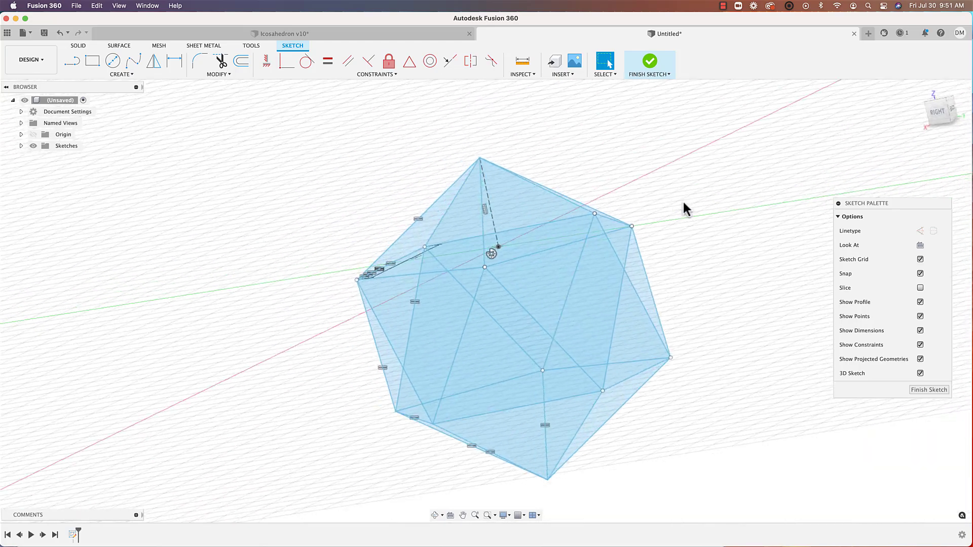
{"action": "scroll", "coordinate": [617, 153], "scroll_direction": "right", "scroll_amount": 2, "text": "shift"}
{"action": "scroll", "coordinate": [617, 161], "scroll_direction": "right", "scroll_amount": 2, "text": "shift"}
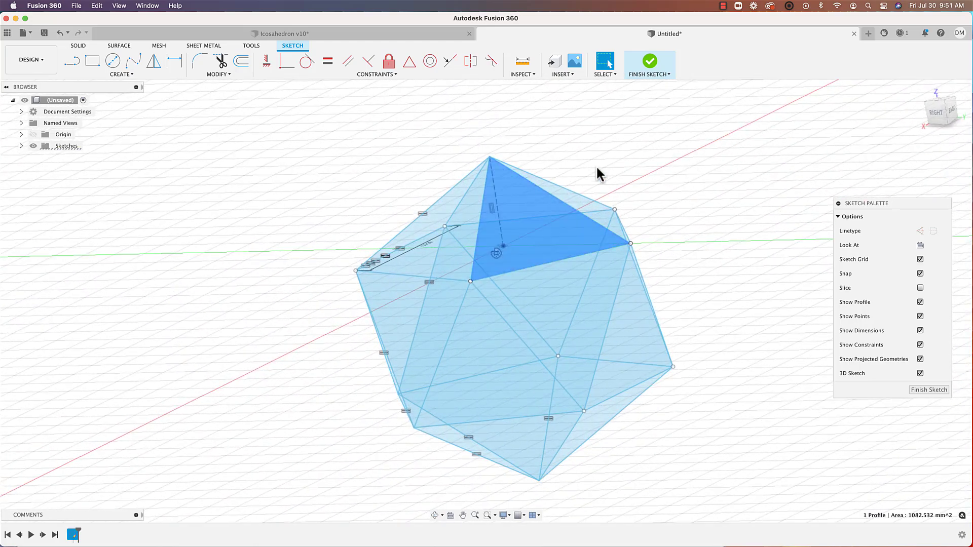
{"action": "left_click", "coordinate": [409, 34]}
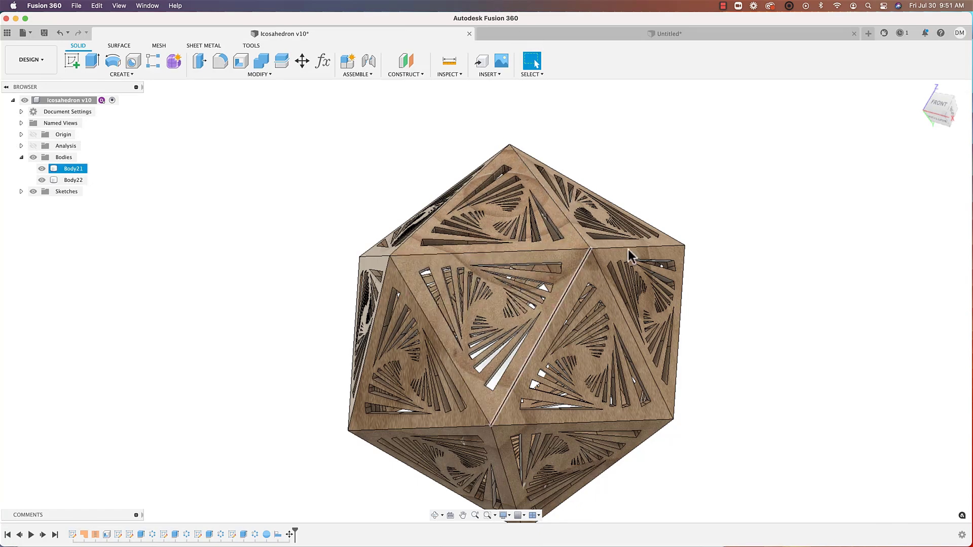
{"action": "left_click", "coordinate": [616, 34]}
{"action": "scroll", "coordinate": [787, 309], "scroll_direction": "right", "scroll_amount": 3, "text": "shift"}
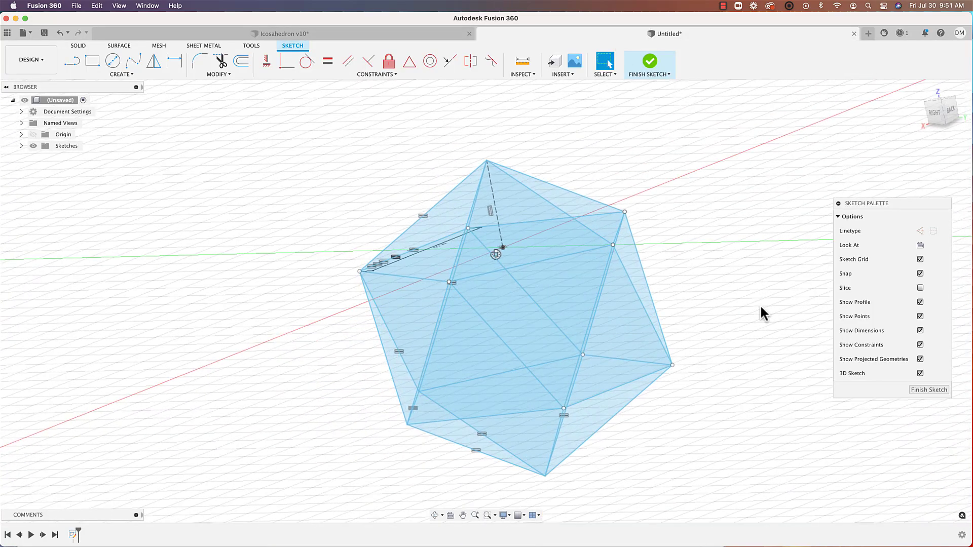
{"action": "scroll", "coordinate": [759, 305], "scroll_direction": "up", "scroll_amount": 3, "text": "shift"}
{"action": "scroll", "coordinate": [753, 303], "scroll_direction": "right", "scroll_amount": 3, "text": "shift"}
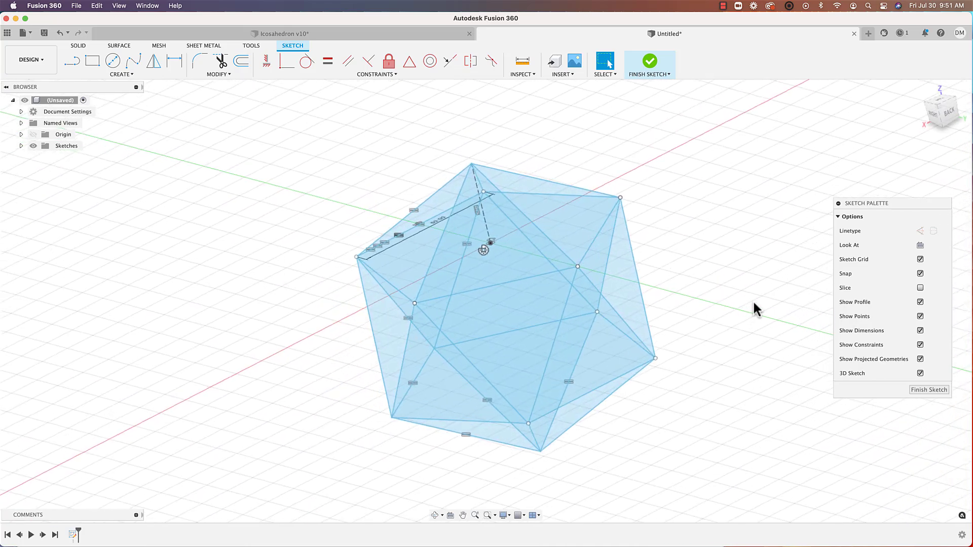
Finish the 3D sketch of the icosahedron.
{"action": "left_click", "coordinate": [650, 64]}
{"action": "scroll", "coordinate": [717, 215], "scroll_direction": "right", "scroll_amount": 3, "text": "shift"}
{"action": "scroll", "coordinate": [719, 217], "scroll_direction": "right", "scroll_amount": 3, "text": "shift"}
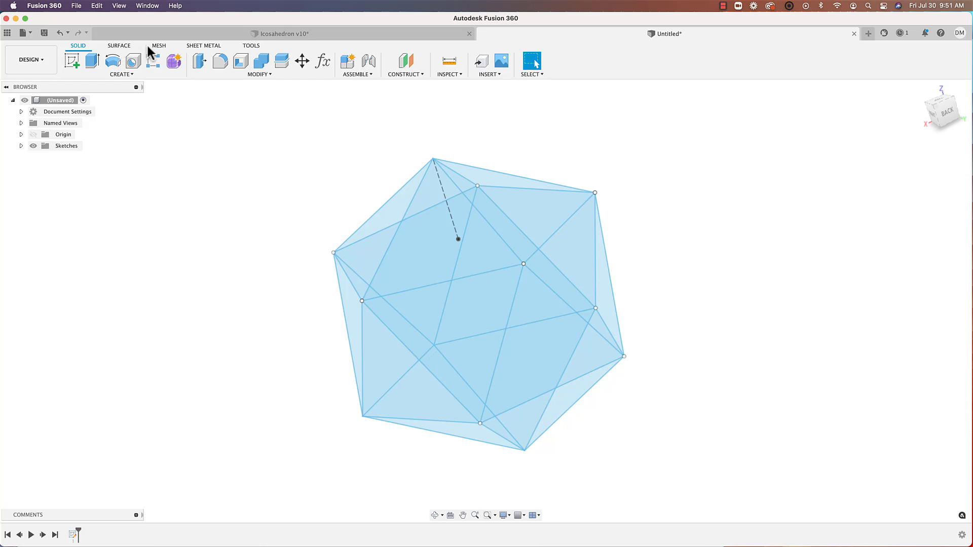
Start a surface Patch with the New Body operation and select the five triangular profiles around the upper apex.
{"action": "left_click", "coordinate": [119, 46]}
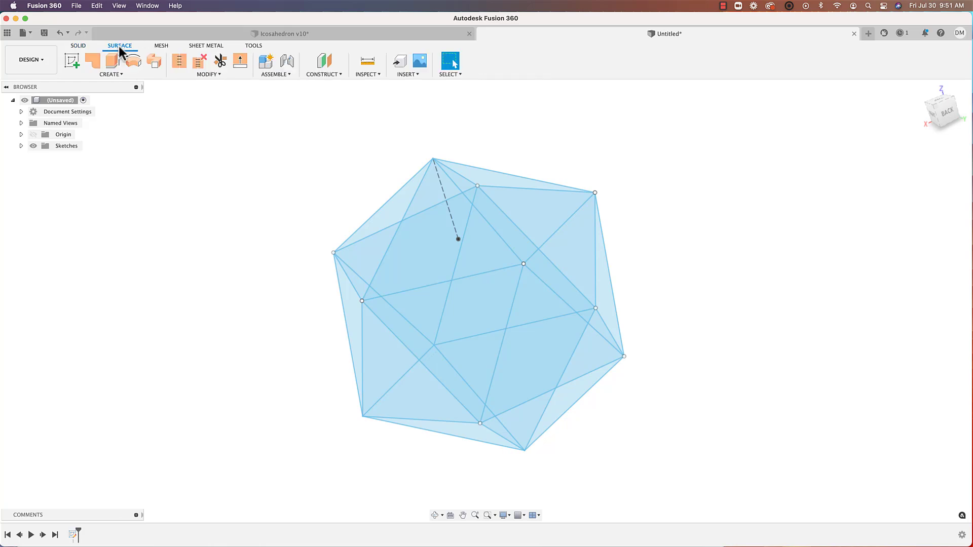
{"action": "left_click", "coordinate": [105, 74]}
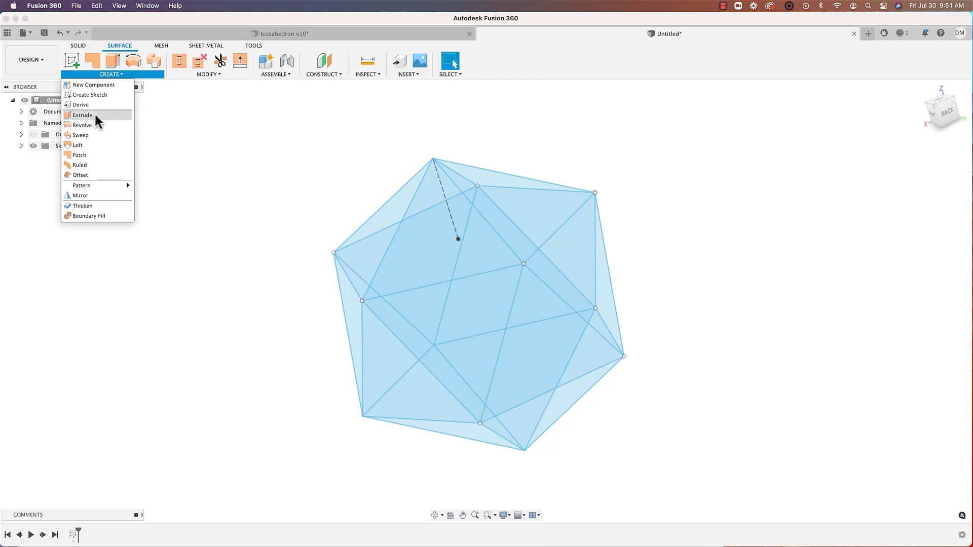
{"action": "left_click", "coordinate": [84, 155]}
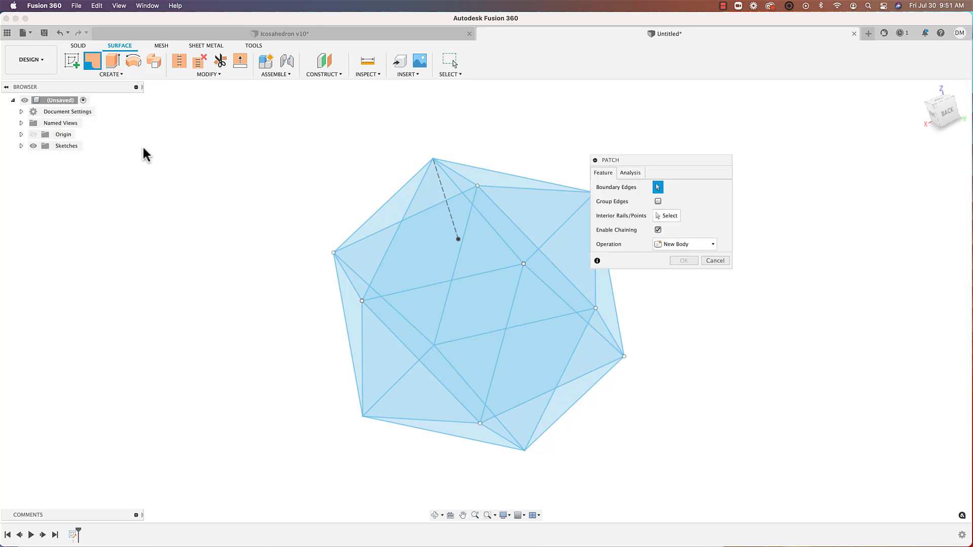
{"action": "middle_click_drag", "start_coordinate": [178, 152], "coordinate": [218, 111], "text": "shift"}
{"action": "scroll", "coordinate": [218, 111], "scroll_direction": "up", "scroll_amount": 3}
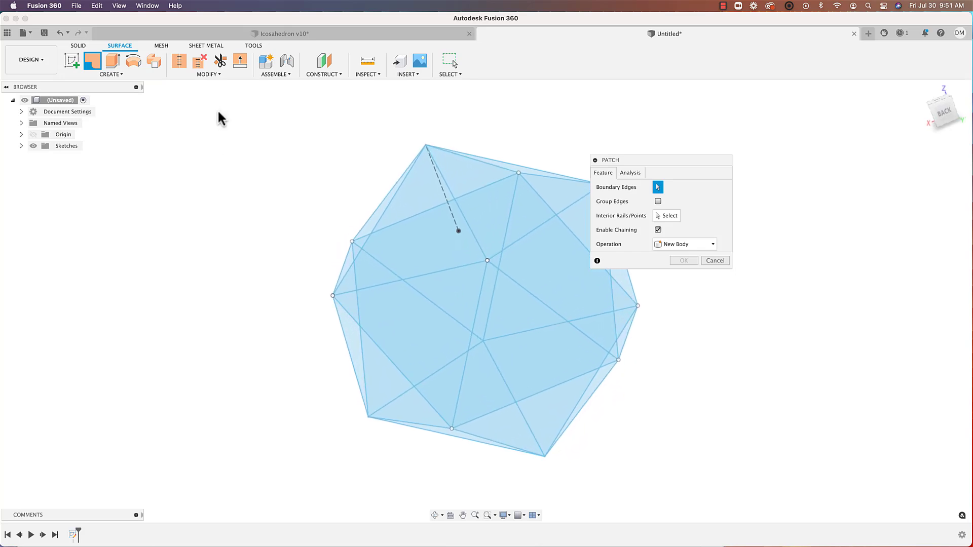
{"action": "left_click", "coordinate": [396, 234]}
{"action": "middle_click_drag", "start_coordinate": [403, 226], "coordinate": [539, 189], "text": "shift"}
{"action": "left_click", "coordinate": [463, 220]}
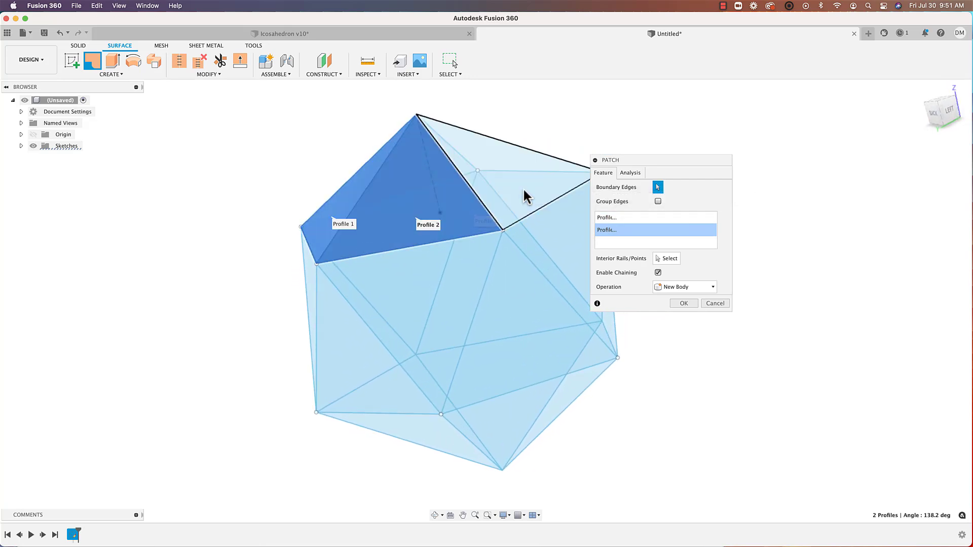
{"action": "left_click", "coordinate": [527, 190]}
{"action": "middle_click_drag", "start_coordinate": [527, 190], "coordinate": [521, 91], "text": "shift"}
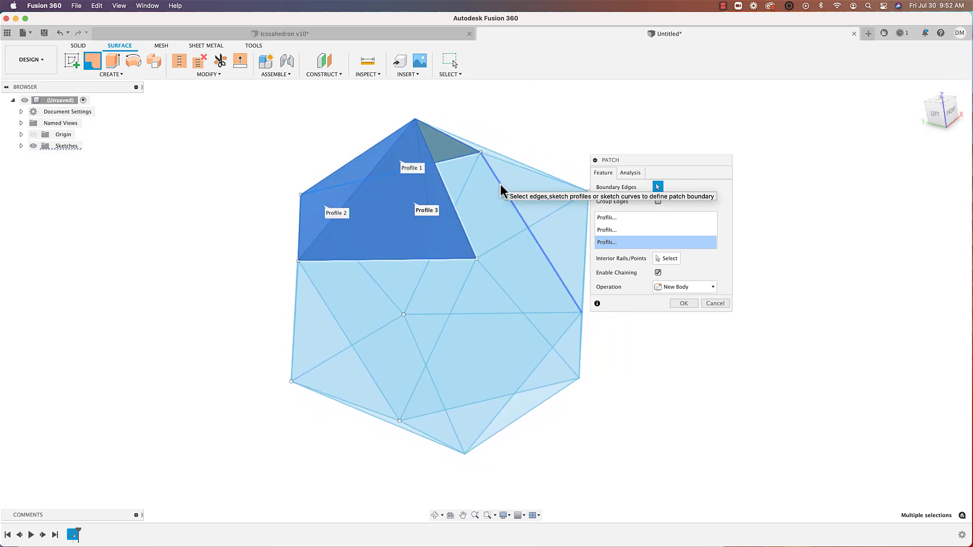
{"action": "left_click", "coordinate": [495, 198]}
{"action": "middle_click_drag", "start_coordinate": [493, 144], "coordinate": [485, 176], "text": "shift"}
{"action": "left_click", "coordinate": [485, 182]}
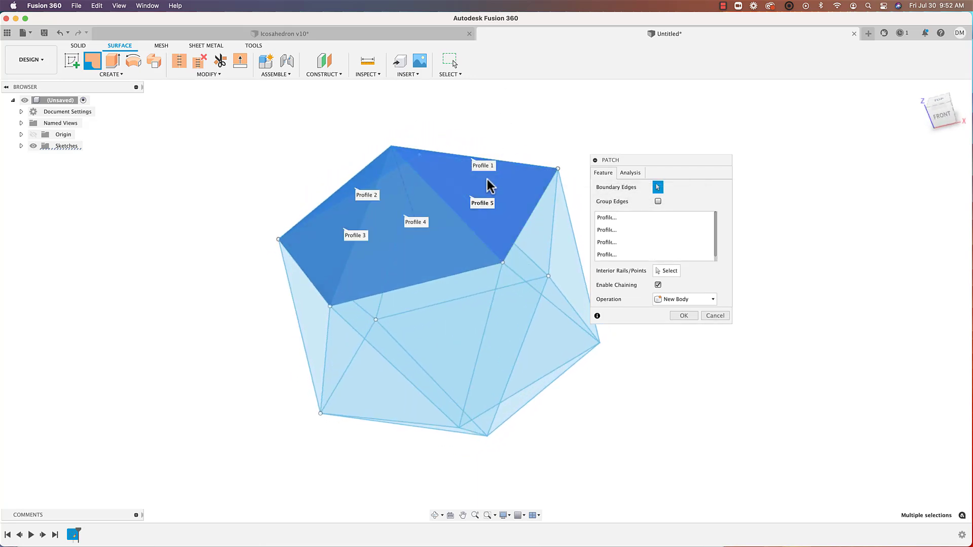
Add three adjoining triangles of the middle band, directly below the apex cap, to the patch selection.
{"action": "middle_click_drag", "start_coordinate": [486, 209], "coordinate": [458, 222], "text": "shift"}
{"action": "left_click", "coordinate": [435, 272]}
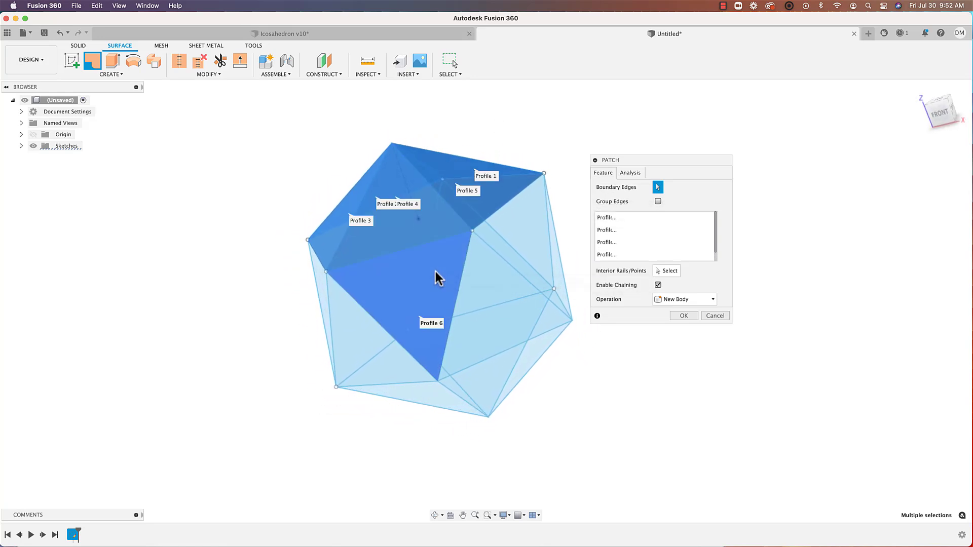
{"action": "middle_click_drag", "start_coordinate": [435, 272], "coordinate": [466, 298], "text": "shift"}
{"action": "left_click", "coordinate": [468, 298]}
{"action": "scroll", "coordinate": [478, 290], "scroll_direction": "right", "scroll_amount": 3, "text": "shift"}
{"action": "left_click", "coordinate": [460, 265]}
{"action": "scroll", "coordinate": [459, 265], "scroll_direction": "right", "scroll_amount": 5, "text": "shift"}
Continue around the middle band and add three more neighbouring triangles to the patch selection.
{"action": "middle_click_drag", "start_coordinate": [459, 265], "coordinate": [436, 266], "text": "shift"}
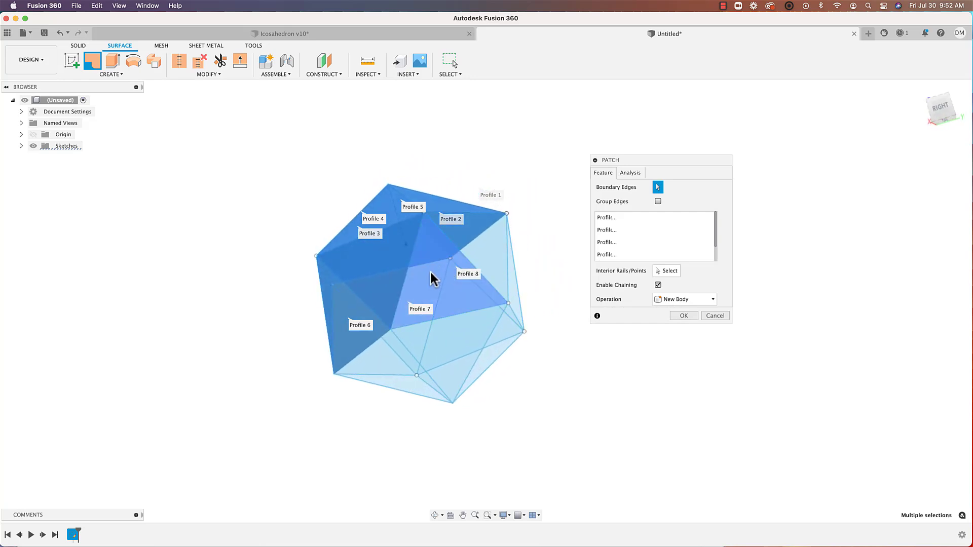
{"action": "left_click", "coordinate": [434, 271]}
{"action": "scroll", "coordinate": [444, 269], "scroll_direction": "right", "scroll_amount": 5, "text": "shift"}
{"action": "left_click", "coordinate": [455, 255]}
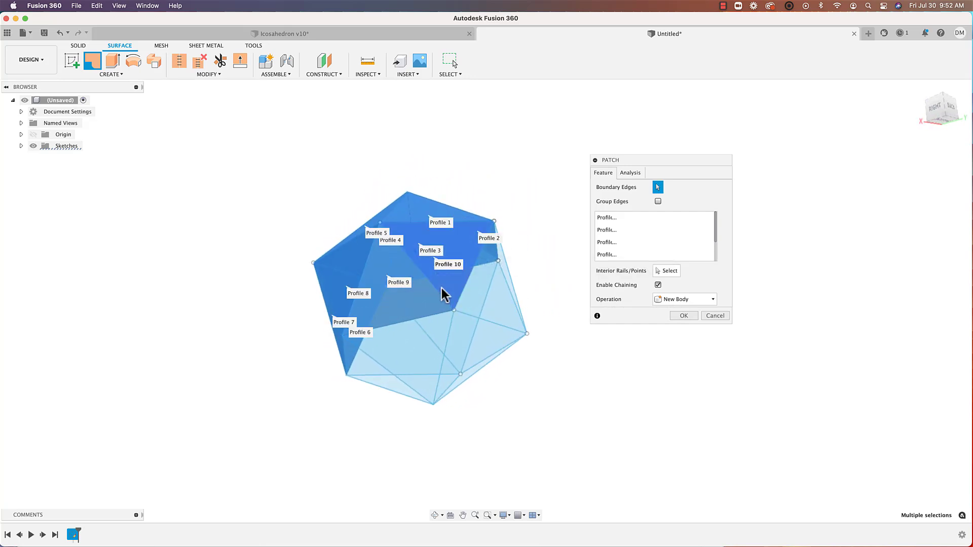
{"action": "scroll", "coordinate": [444, 294], "scroll_direction": "right", "scroll_amount": 5, "text": "shift"}
{"action": "left_click", "coordinate": [426, 299]}
Turn to the underside of the icosahedron and add six of its still unselected triangles to the patch selection.
{"action": "scroll", "coordinate": [446, 287], "scroll_direction": "right", "scroll_amount": 5, "text": "shift"}
{"action": "scroll", "coordinate": [585, 300], "scroll_direction": "down", "scroll_amount": 10, "text": "shift"}
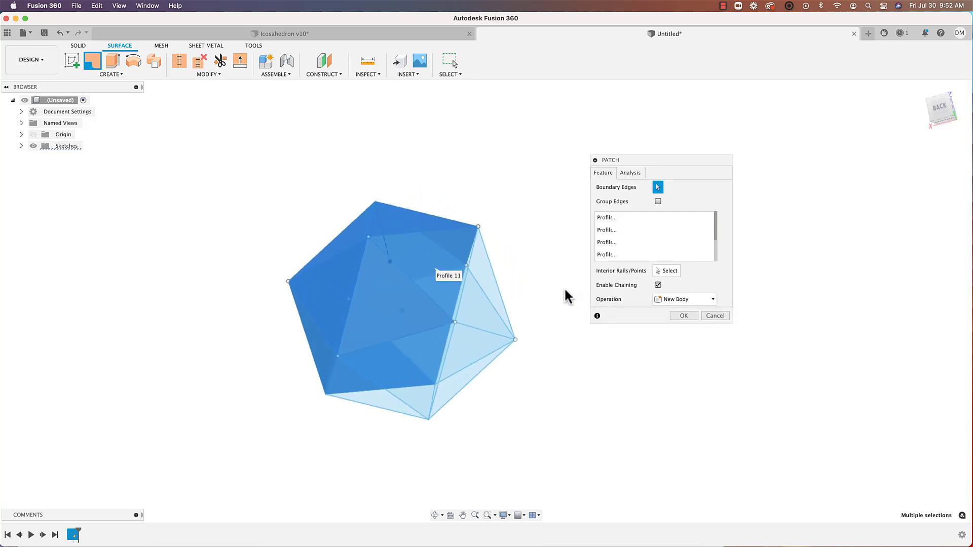
{"action": "scroll", "coordinate": [534, 200], "scroll_direction": "down", "scroll_amount": 5, "text": "shift"}
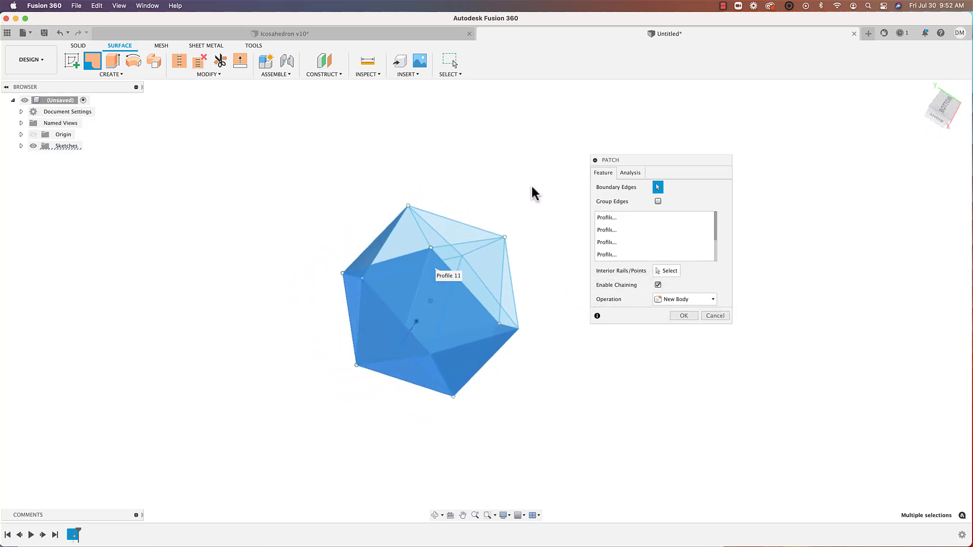
{"action": "scroll", "coordinate": [532, 192], "scroll_direction": "down", "scroll_amount": 1, "text": "shift"}
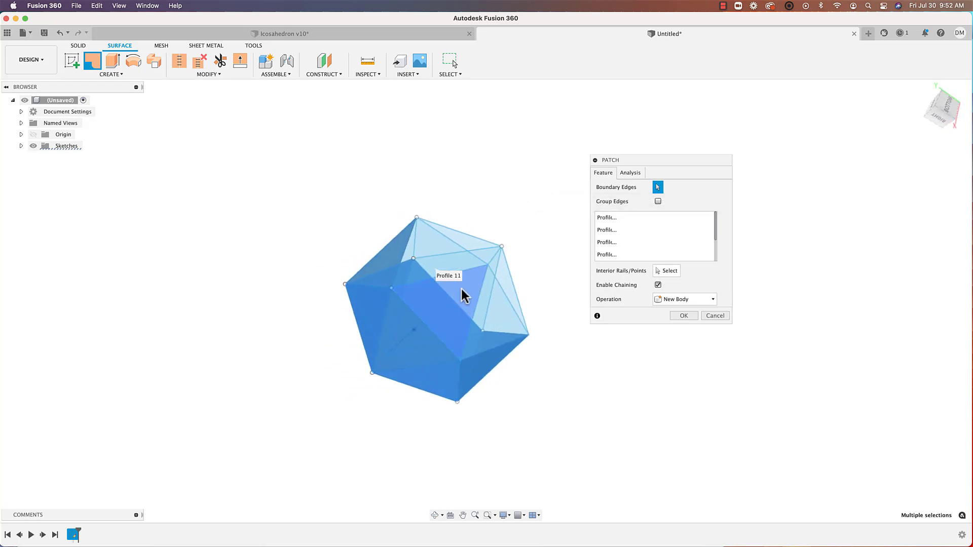
{"action": "scroll", "coordinate": [532, 299], "scroll_direction": "down", "scroll_amount": 10, "text": "shift"}
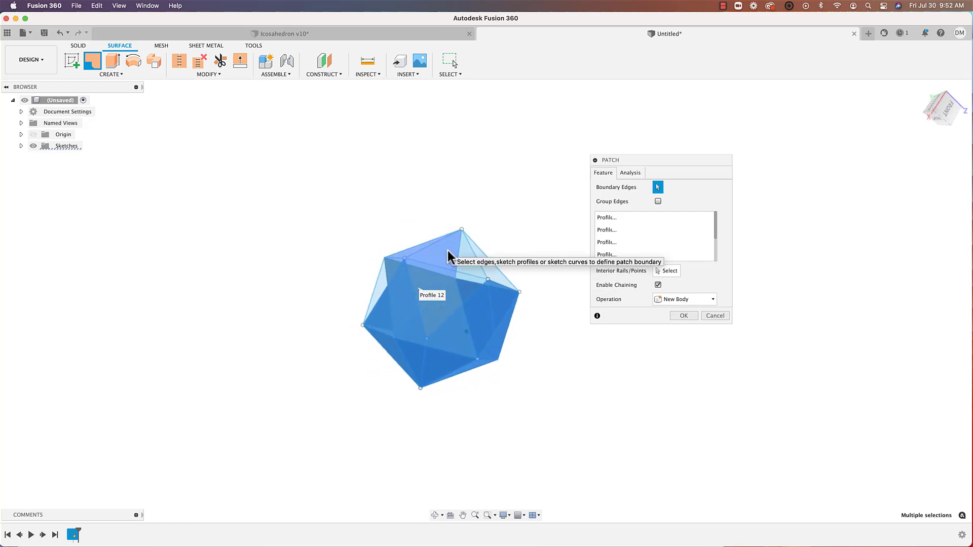
{"action": "scroll", "coordinate": [451, 252], "scroll_direction": "down", "scroll_amount": 3, "text": "shift"}
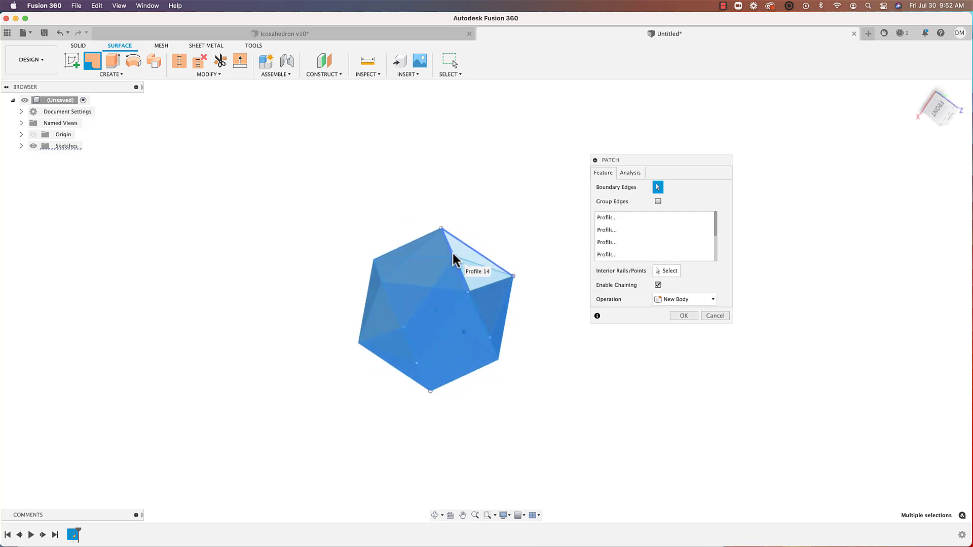
{"action": "scroll", "coordinate": [456, 253], "scroll_direction": "down", "scroll_amount": 3, "text": "shift"}
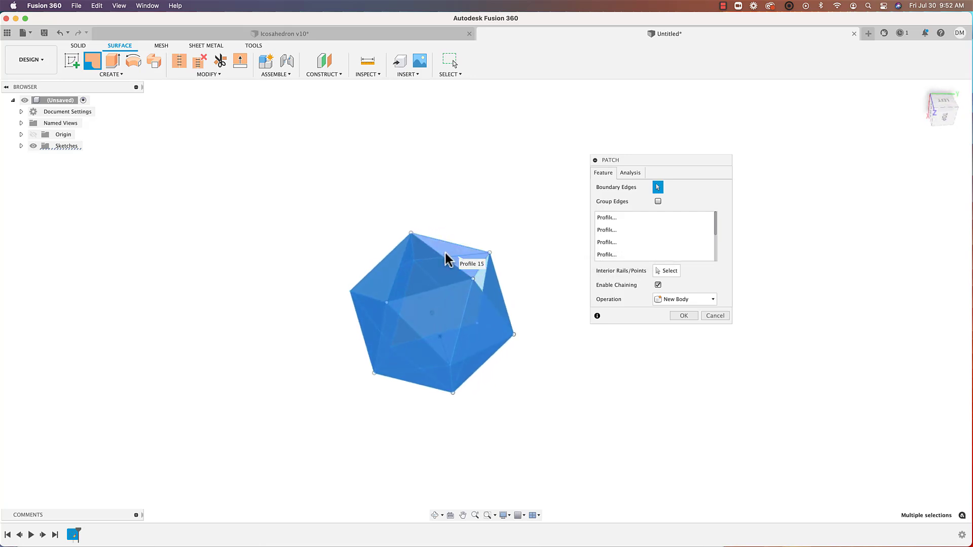
{"action": "scroll", "coordinate": [462, 254], "scroll_direction": "down", "scroll_amount": 5, "text": "shift"}
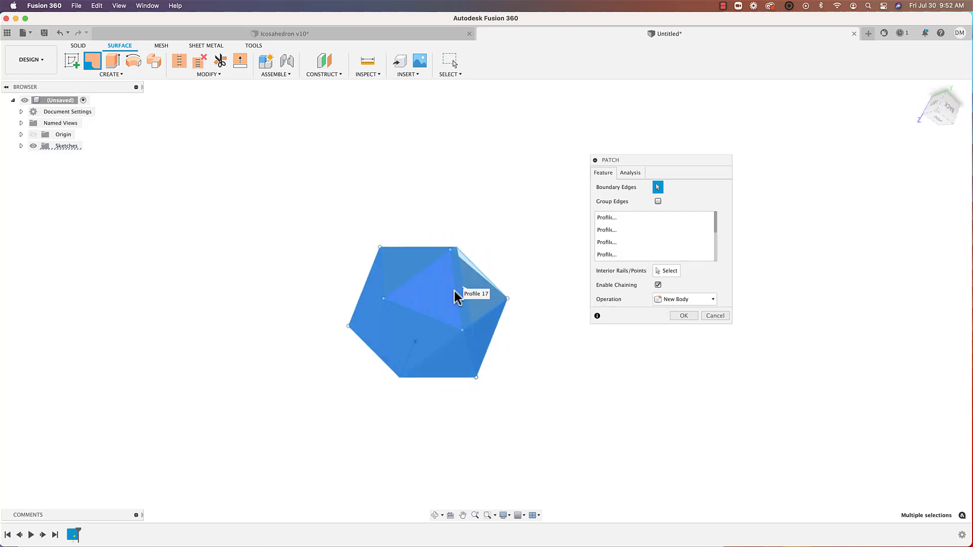
Select the last open triangles so the patch selection includes all 20 faces of the icosahedron.
{"action": "middle_click_drag", "start_coordinate": [531, 242], "coordinate": [535, 242], "text": "shift"}
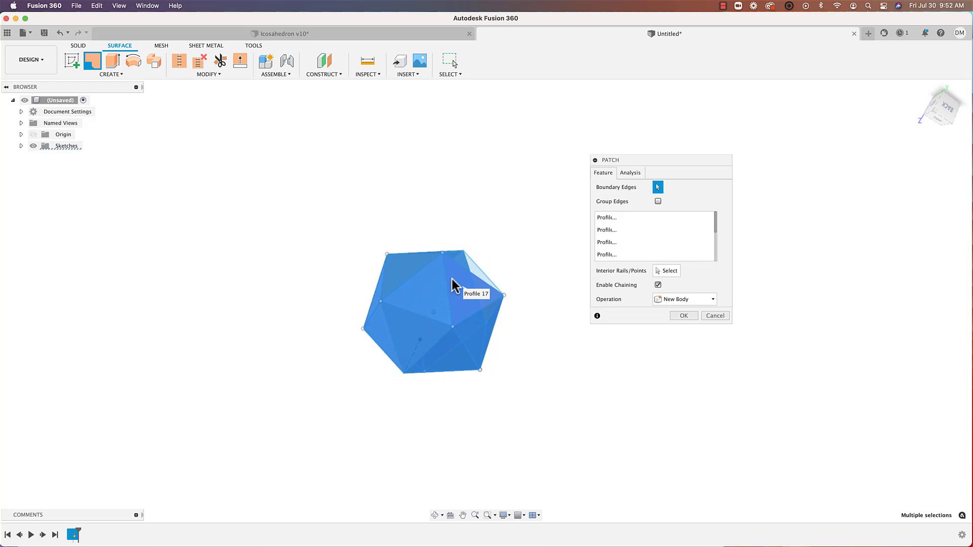
{"action": "scroll", "coordinate": [452, 280], "scroll_direction": "right", "scroll_amount": 3, "text": "shift"}
{"action": "left_click", "coordinate": [431, 315]}
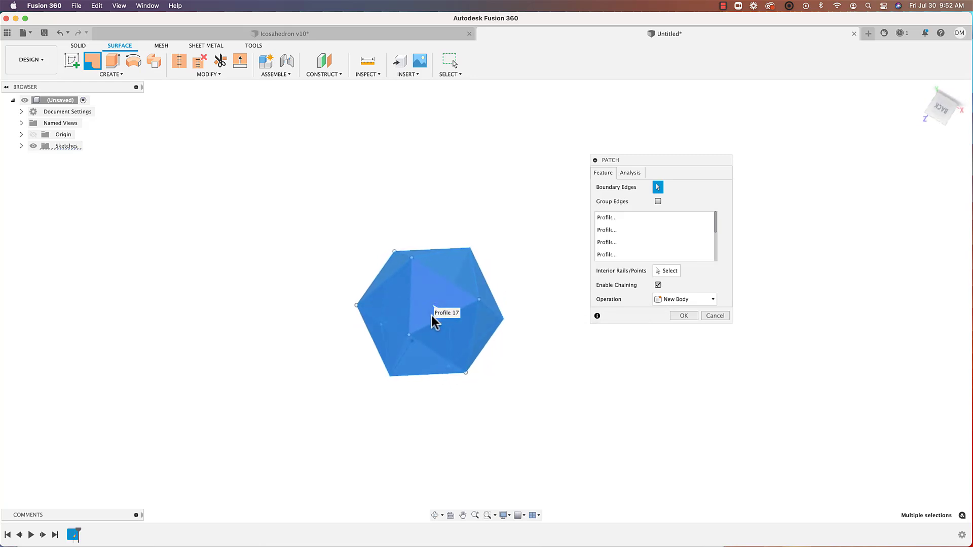
{"action": "left_click", "coordinate": [442, 284]}
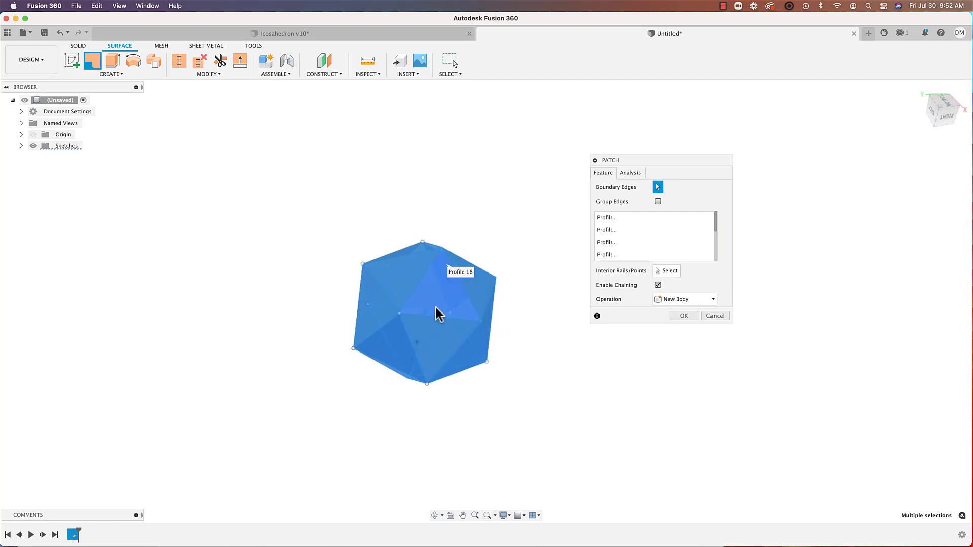
{"action": "middle_click_drag", "start_coordinate": [437, 303], "coordinate": [547, 276], "text": "shift"}
{"action": "middle_click_drag", "start_coordinate": [566, 286], "coordinate": [396, 307], "text": "shift"}
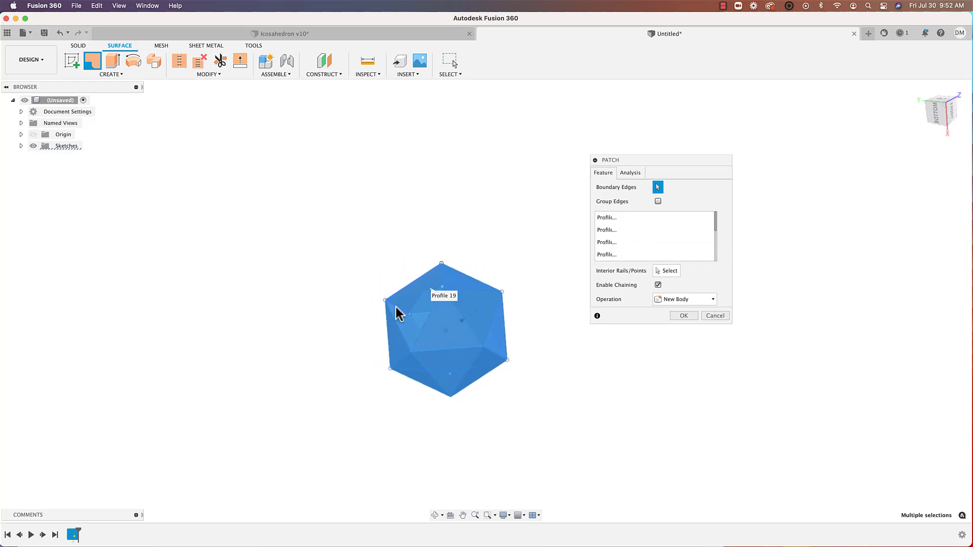
{"action": "left_click", "coordinate": [419, 319]}
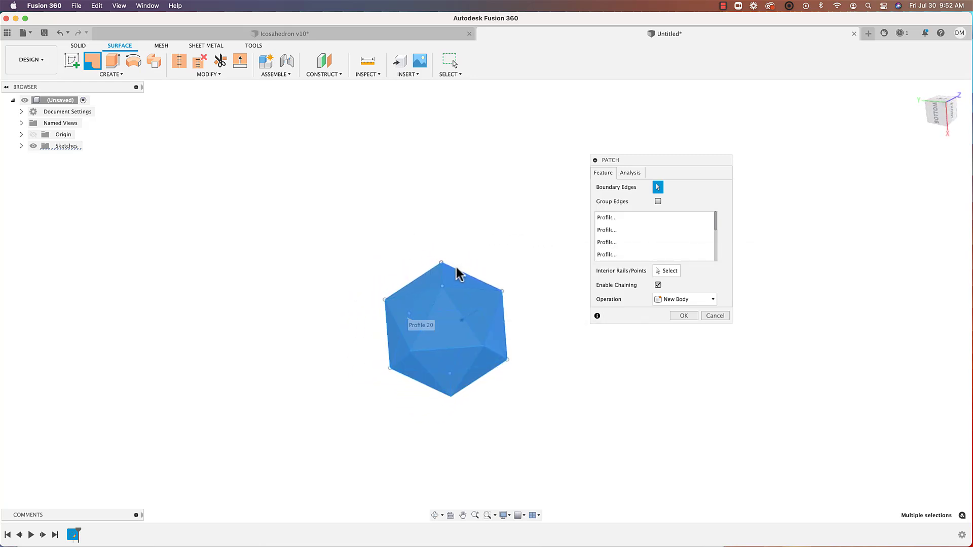
Check the selected faces for gaps and create the patches as new surface bodies.
{"action": "scroll", "coordinate": [471, 251], "scroll_direction": "up", "scroll_amount": 3}
{"action": "mouse_move", "coordinate": [480, 252]}
{"action": "middle_mouse_down", "text": "shift"}
{"action": "mouse_move", "coordinate": [476, 214]}
{"action": "mouse_move", "coordinate": [374, 163]}
{"action": "mouse_move", "coordinate": [451, 273]}
{"action": "mouse_move", "coordinate": [480, 263]}
{"action": "middle_mouse_up", "text": "shift"}
{"action": "middle_click_drag", "start_coordinate": [413, 222], "coordinate": [417, 229], "text": "shift"}
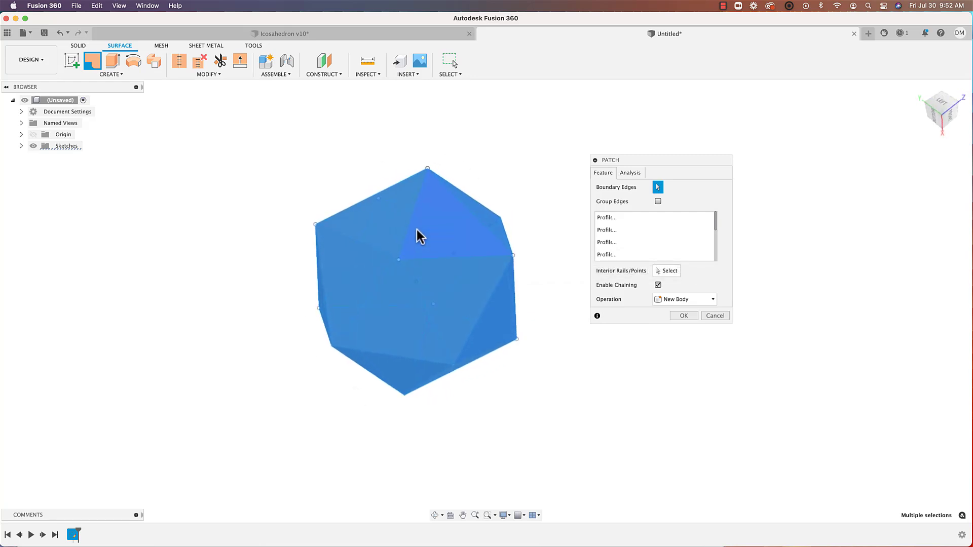
{"action": "scroll", "coordinate": [417, 228], "scroll_direction": "down", "scroll_amount": 2}
{"action": "left_click", "coordinate": [682, 316]}
{"action": "middle_click_drag", "start_coordinate": [614, 298], "coordinate": [538, 201], "text": "shift"}
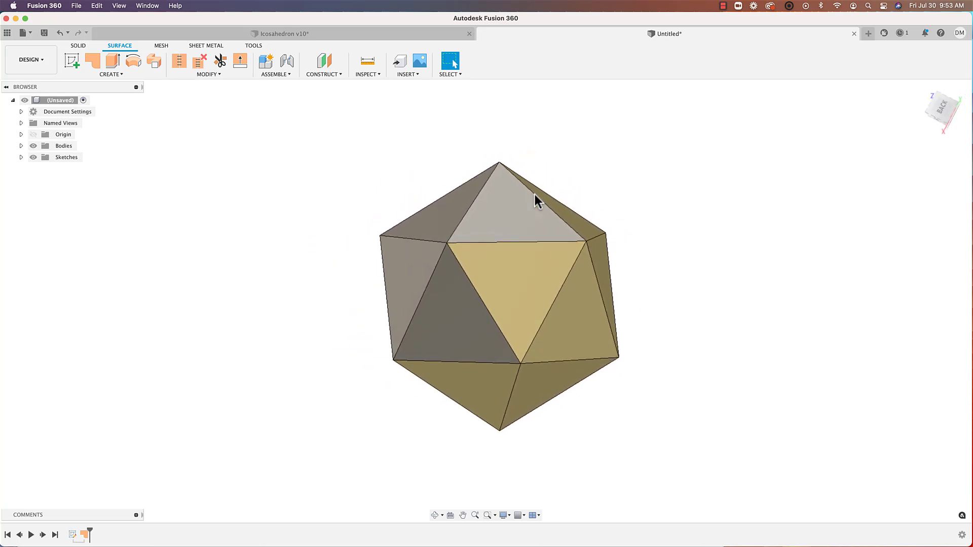
{"action": "scroll", "coordinate": [298, 191], "scroll_direction": "down", "scroll_amount": 1}
List the patch bodies and temporarily hide Body4 to inspect the hollow interior, restoring its visibility at the end.
{"action": "left_click", "coordinate": [22, 145]}
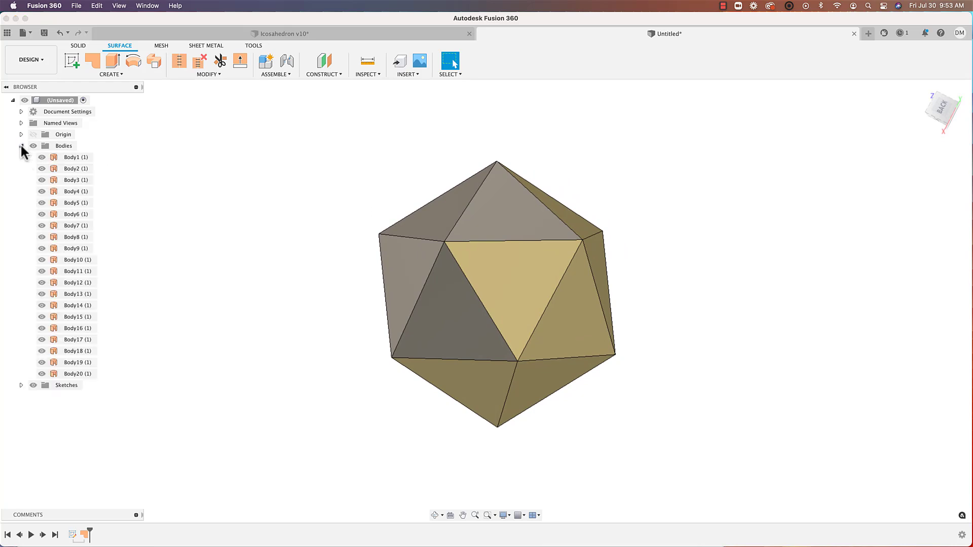
{"action": "left_click", "coordinate": [519, 275]}
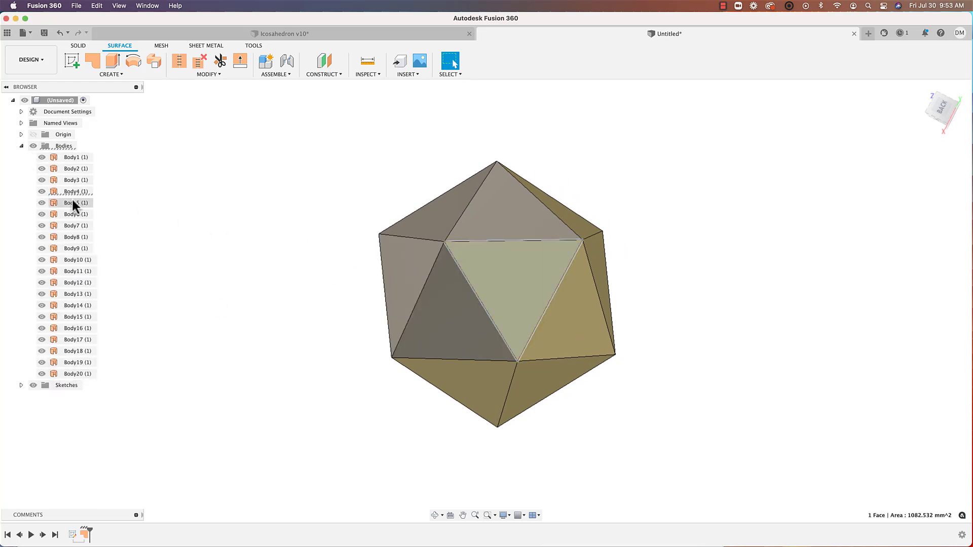
{"action": "left_click", "coordinate": [45, 192]}
{"action": "left_click", "coordinate": [262, 210]}
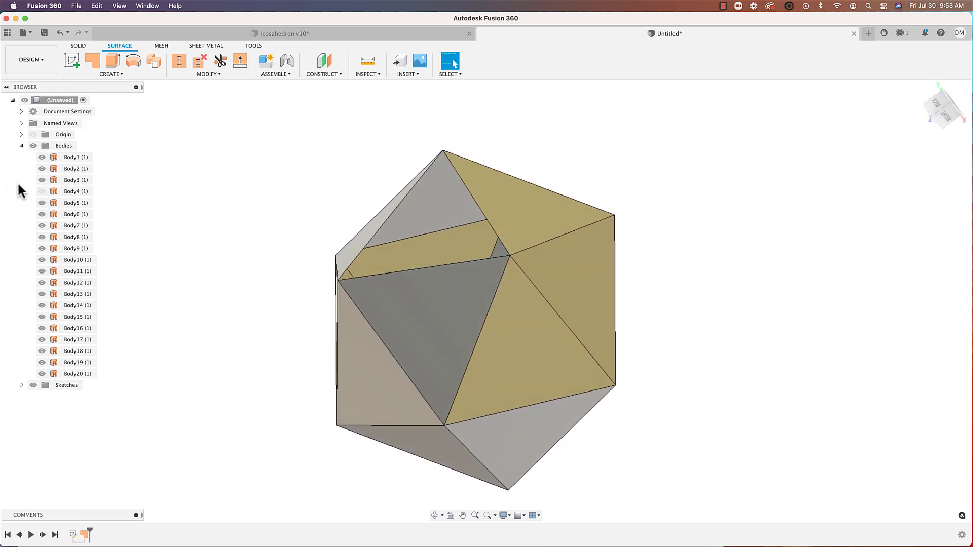
{"action": "left_click", "coordinate": [42, 191]}
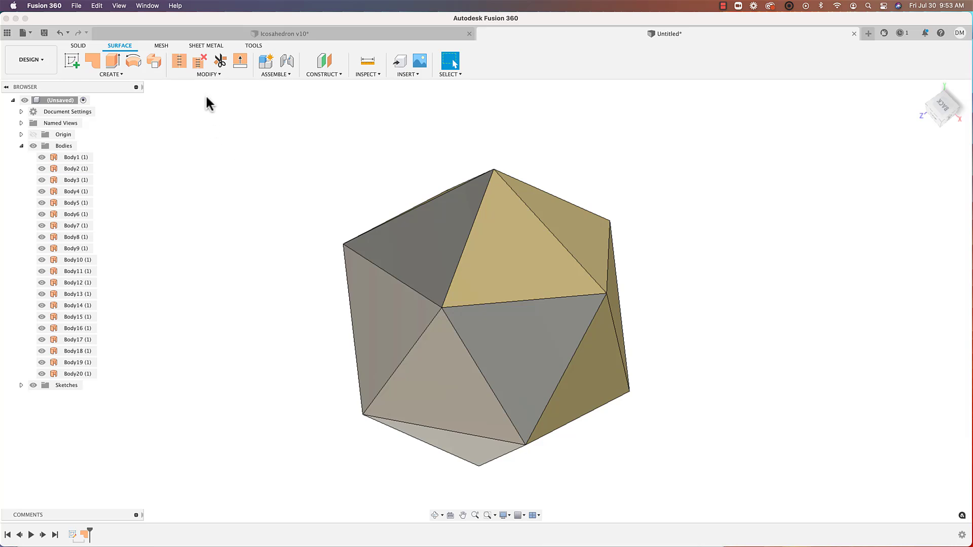
Stitch the 20 patch bodies, Body1 to Body20, into one new body with a 0.10 mm tolerance.
{"action": "left_click", "coordinate": [205, 75]}
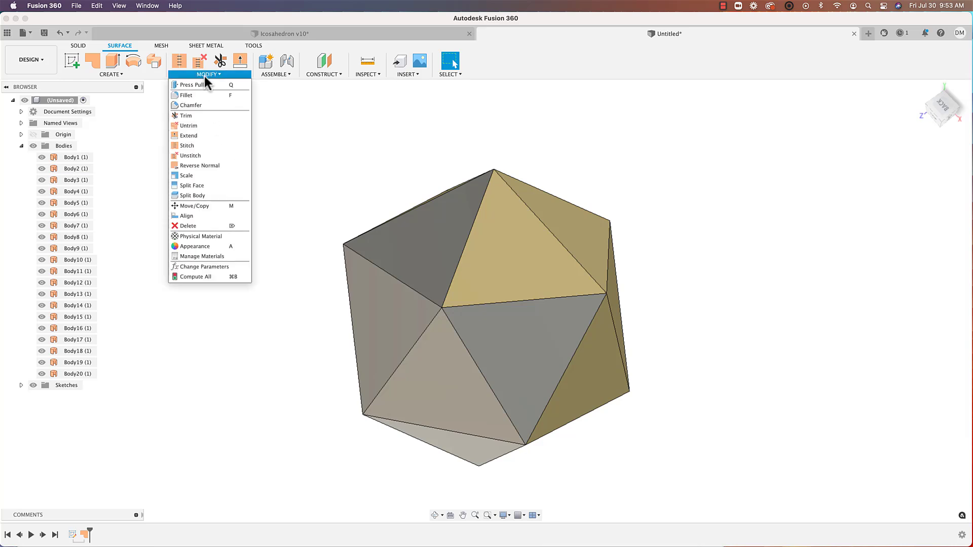
{"action": "left_click", "coordinate": [197, 146]}
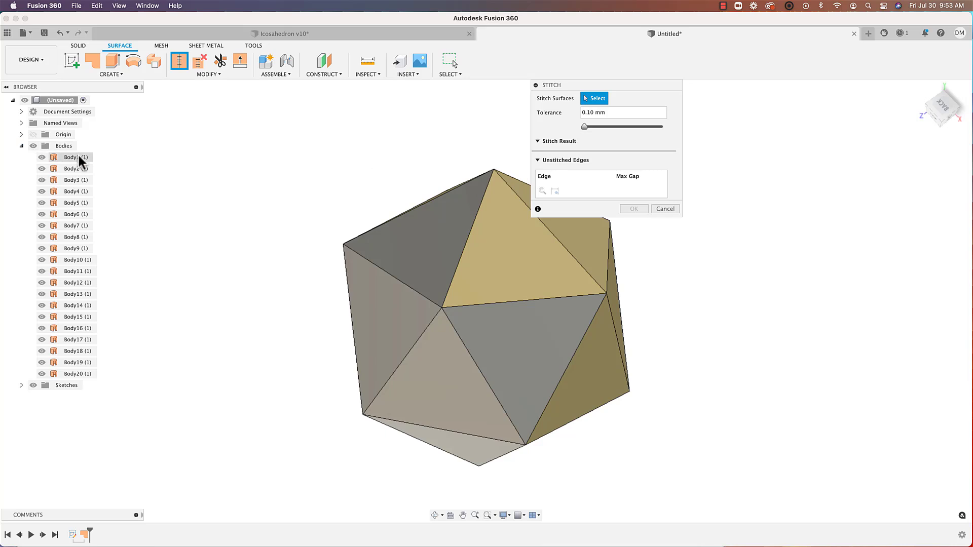
{"action": "left_click", "coordinate": [62, 160]}
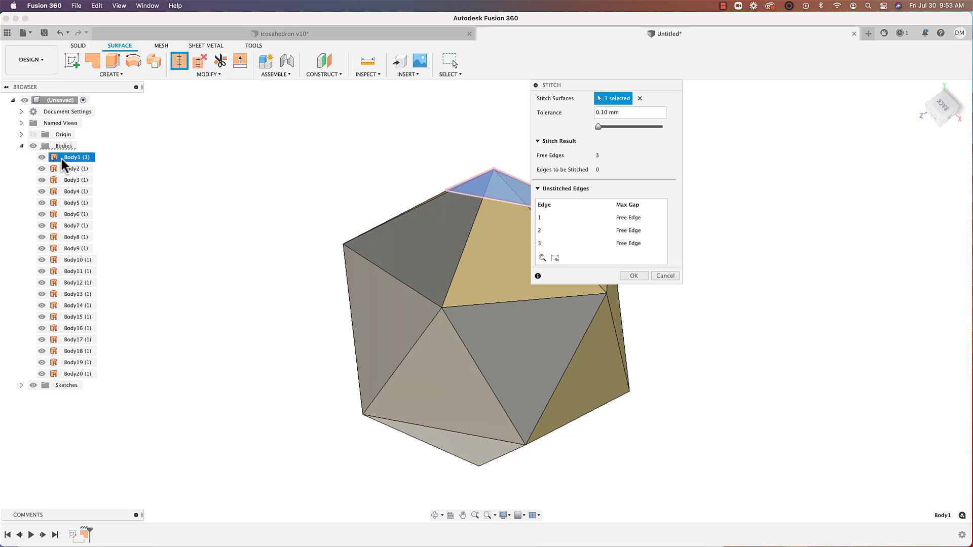
{"action": "left_click", "coordinate": [86, 375], "text": "shift"}
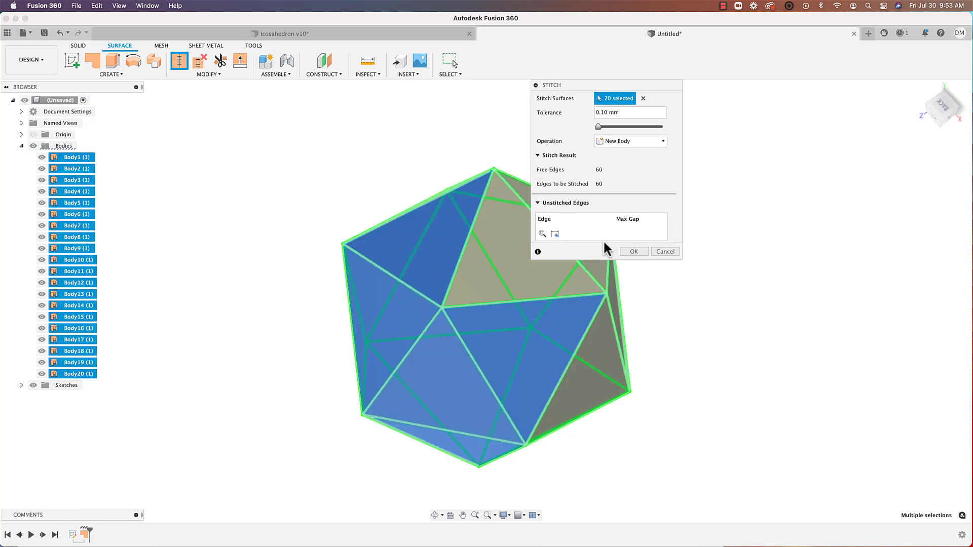
{"action": "left_click", "coordinate": [634, 252]}
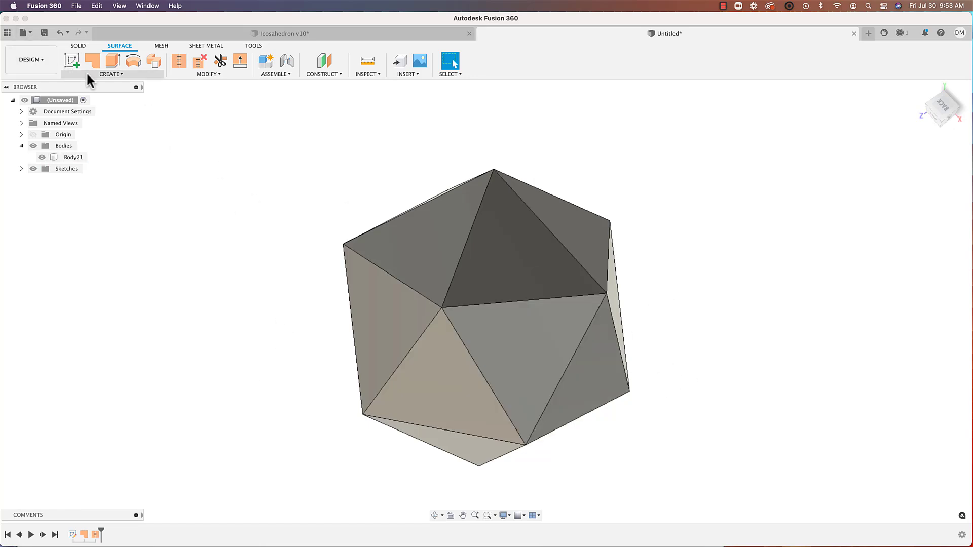
Preview a section analysis from a triangular face of Body21 to inspect its interior, and cancel it.
{"action": "left_click", "coordinate": [79, 45]}
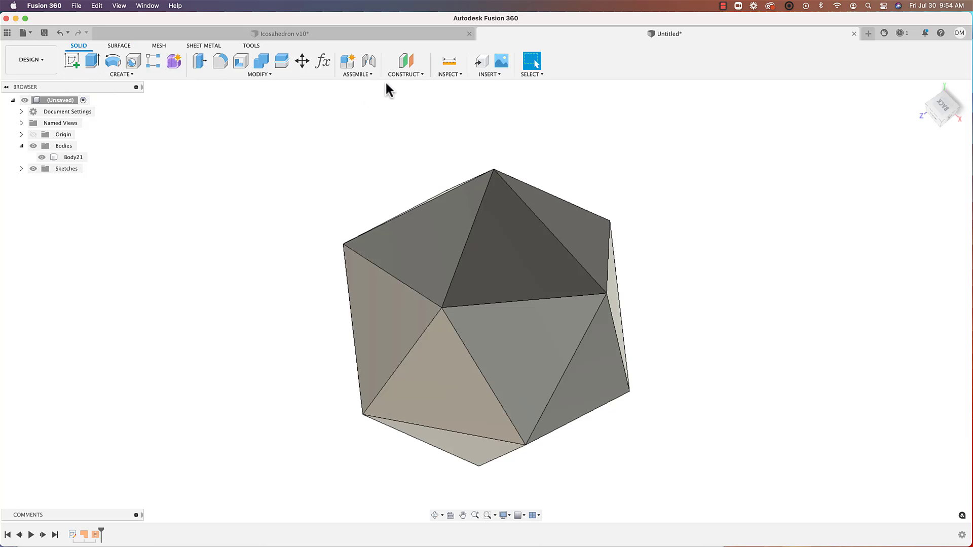
{"action": "left_click", "coordinate": [443, 75]}
{"action": "left_click", "coordinate": [461, 173]}
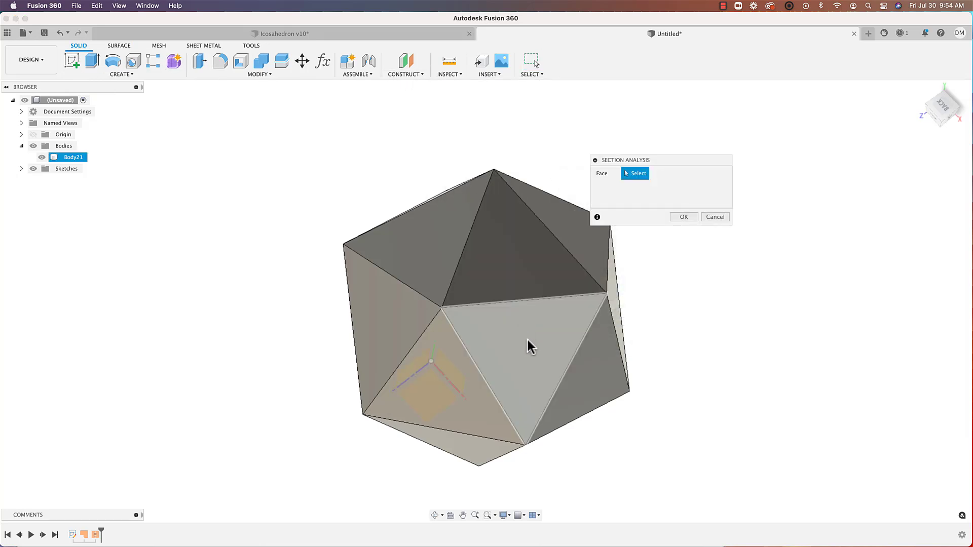
{"action": "left_click", "coordinate": [530, 344]}
{"action": "mouse_move", "coordinate": [537, 348]}
{"action": "left_mouse_down"}
{"action": "mouse_move", "coordinate": [484, 293]}
{"action": "mouse_move", "coordinate": [482, 270]}
{"action": "mouse_move", "coordinate": [581, 381]}
{"action": "left_mouse_up"}
{"action": "left_click", "coordinate": [722, 263]}
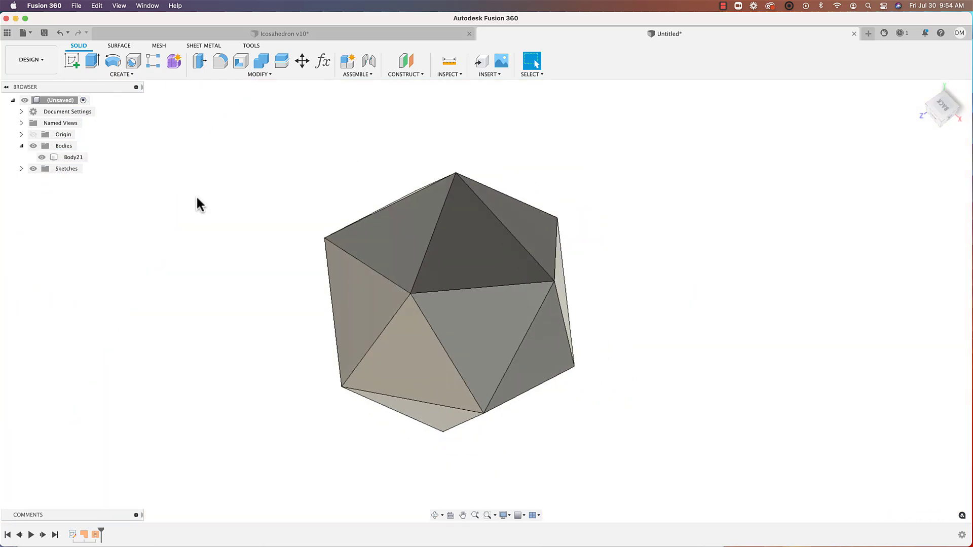
Shell the whole of Body21 towards the inside with a 3 mm thickness.
{"action": "left_click", "coordinate": [253, 74]}
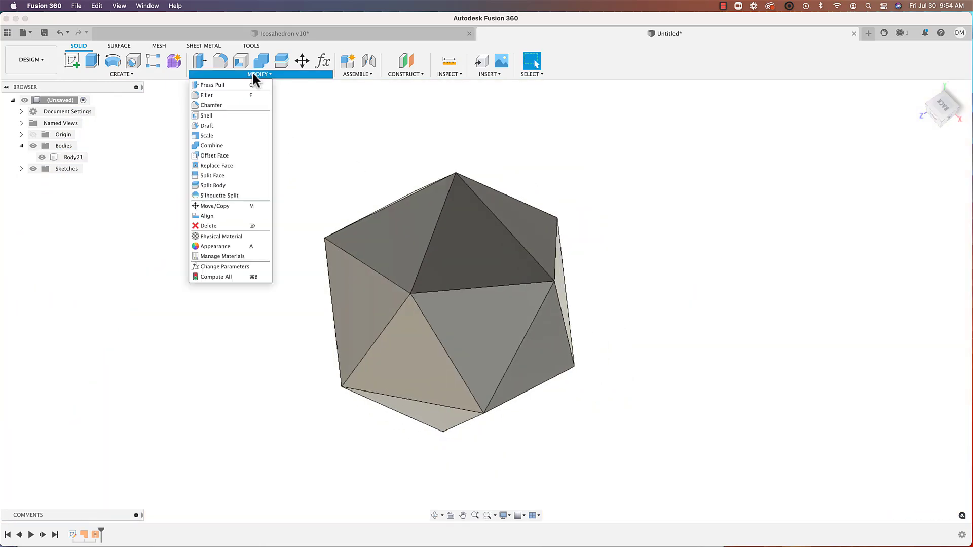
{"action": "left_click", "coordinate": [219, 117]}
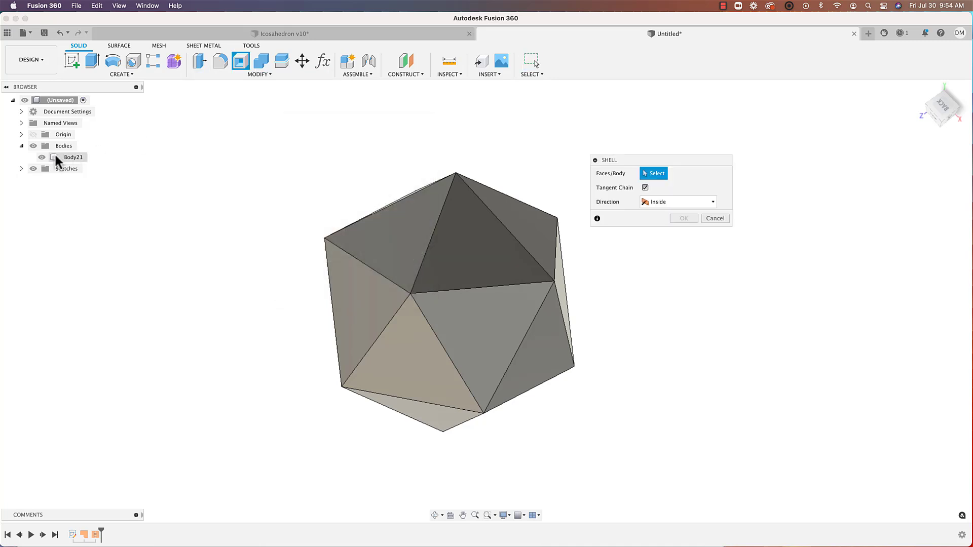
{"action": "left_click", "coordinate": [66, 158]}
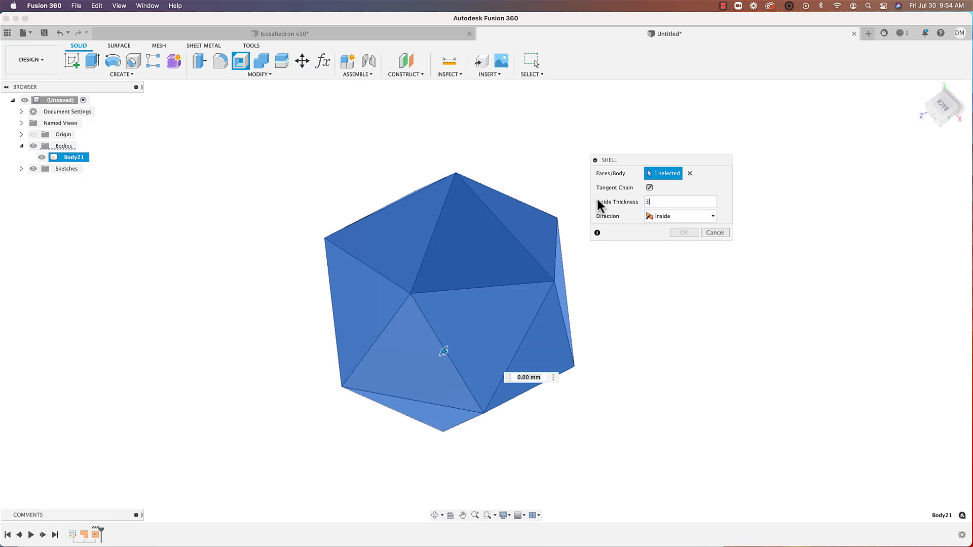
{"action": "left_click", "coordinate": [689, 234]}
Create a section analysis from a triangular face of the shelled body and inspect its wall in the cut.
{"action": "left_click", "coordinate": [447, 75]}
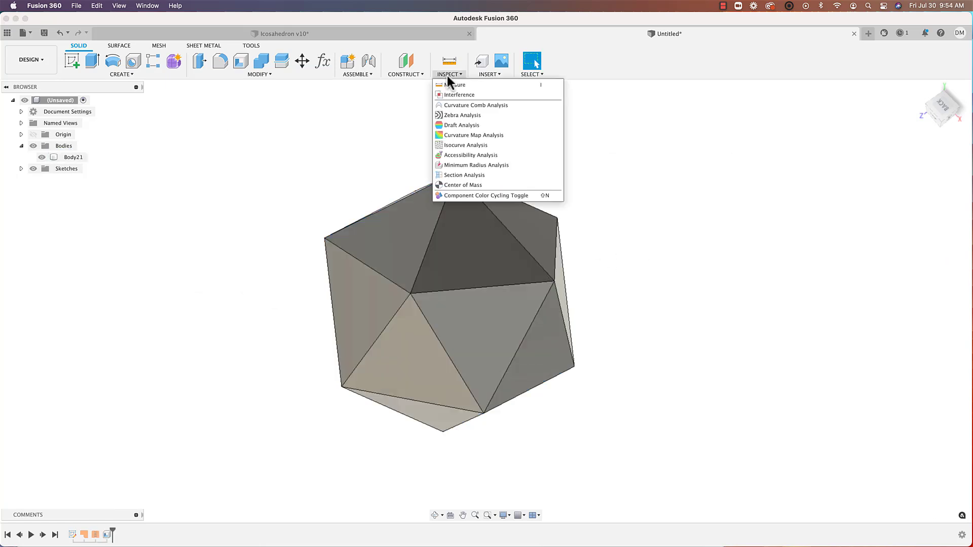
{"action": "left_click", "coordinate": [463, 172]}
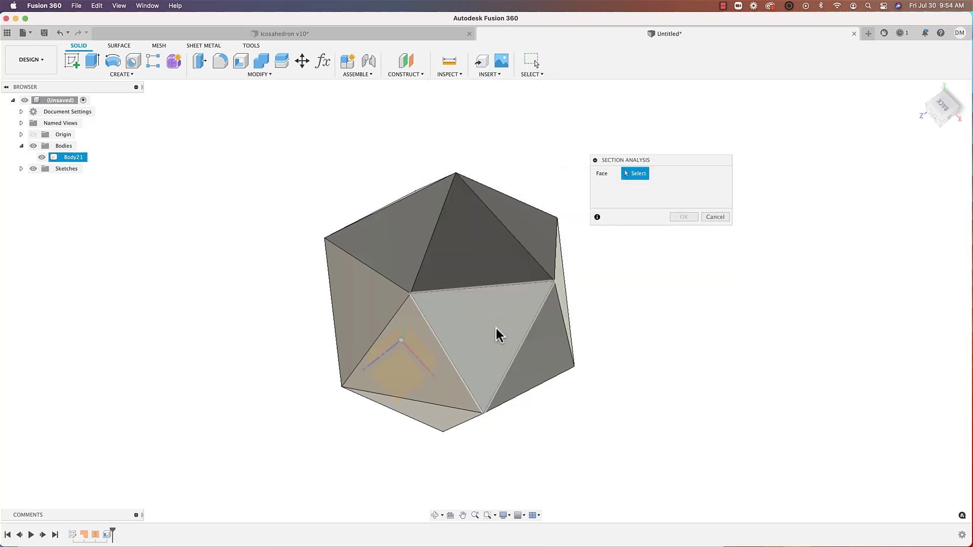
{"action": "left_click", "coordinate": [499, 334]}
{"action": "left_click_drag", "start_coordinate": [502, 337], "coordinate": [480, 313]}
{"action": "left_click", "coordinate": [684, 261]}
{"action": "middle_click_drag", "start_coordinate": [676, 257], "coordinate": [382, 328], "text": "shift"}
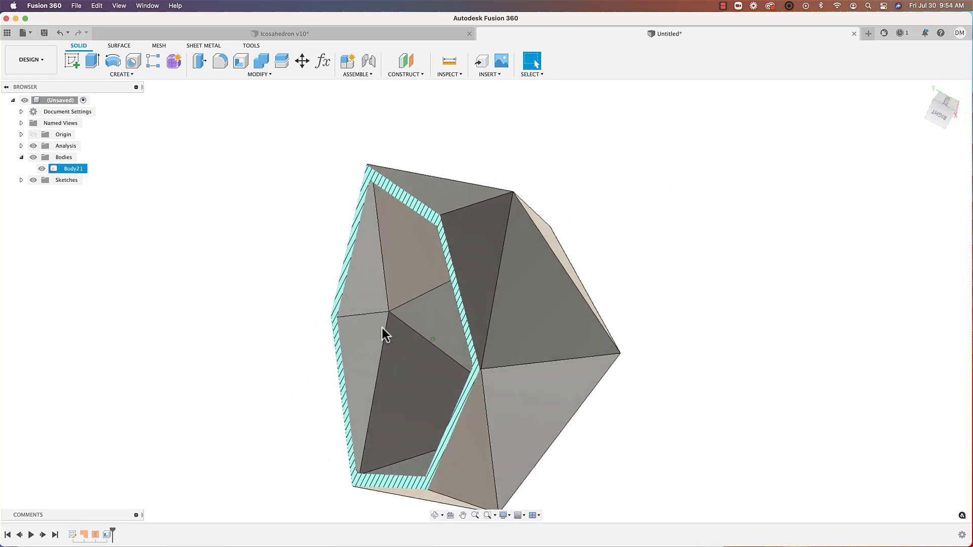
Toggle Body21 off and on again, and hide the section analysis to show the whole icosahedron.
{"action": "left_click", "coordinate": [40, 168]}
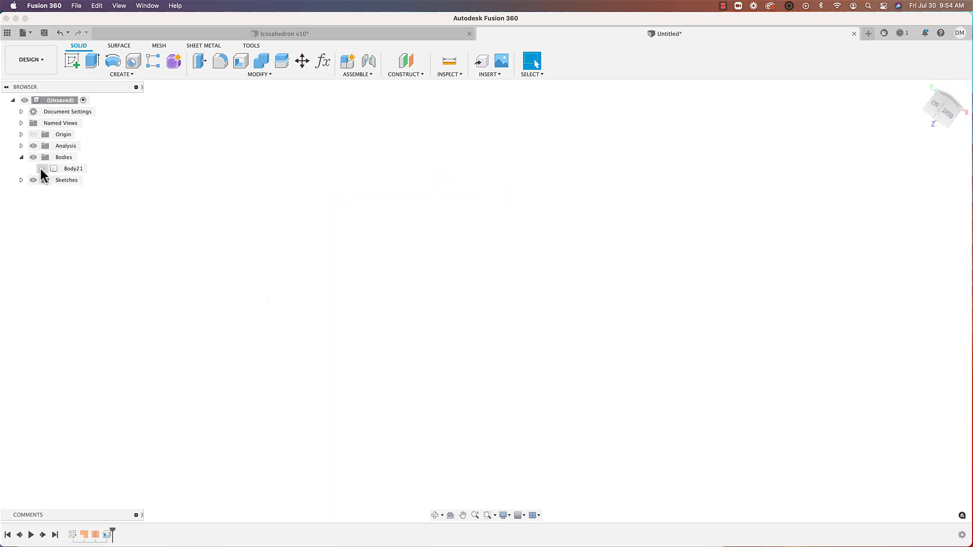
{"action": "left_click", "coordinate": [41, 169]}
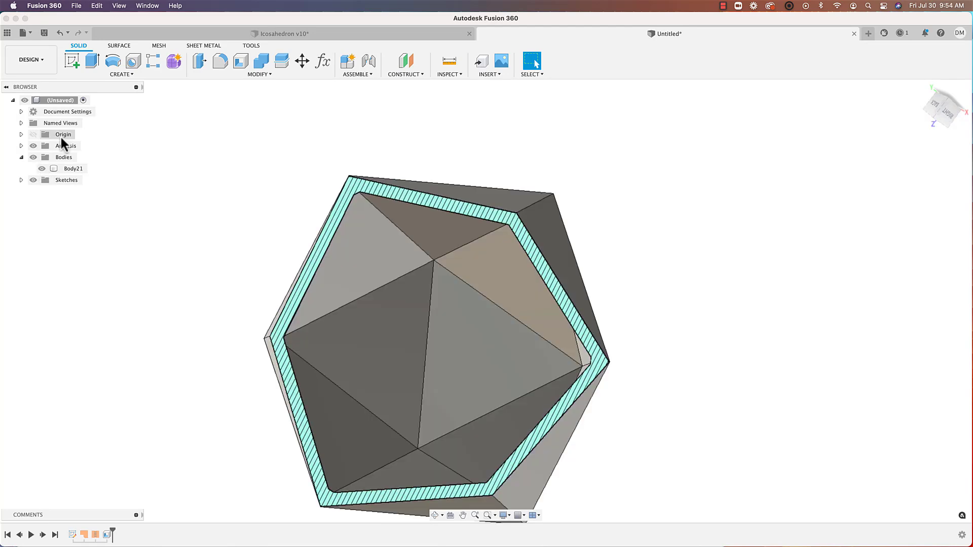
{"action": "left_click", "coordinate": [33, 146]}
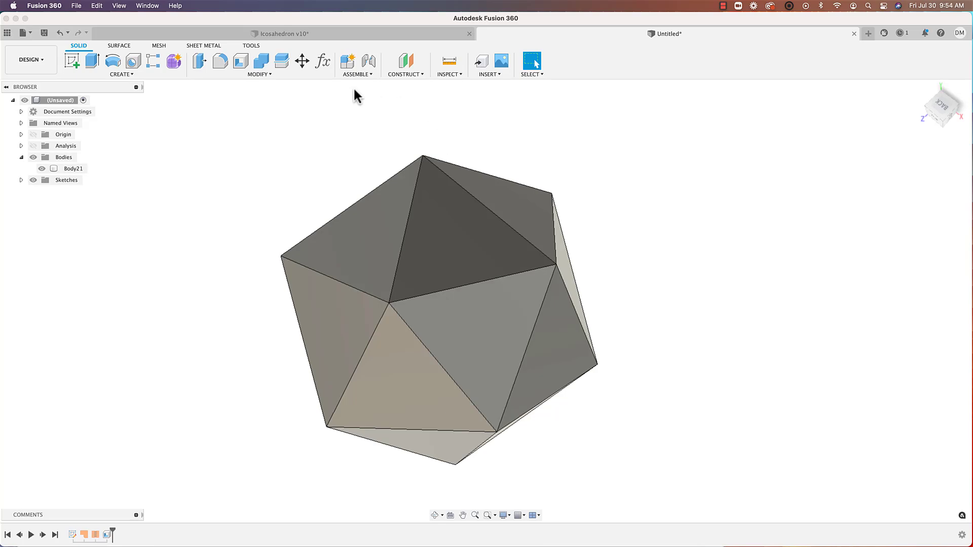
Switch to the Icosahedron v10 design and examine its triangular face cutouts, briefly comparing them with the plain untitled model.
{"action": "left_click", "coordinate": [435, 35]}
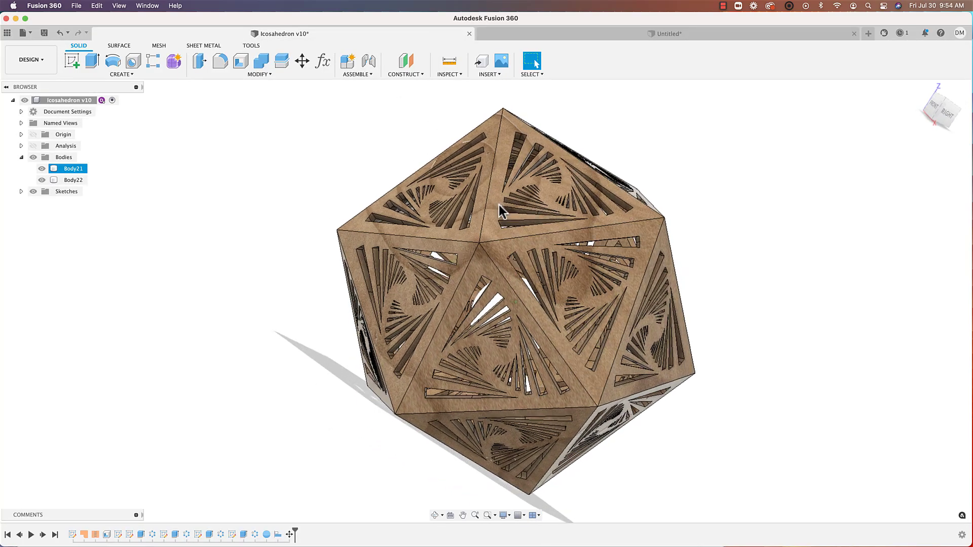
{"action": "left_click", "coordinate": [329, 194]}
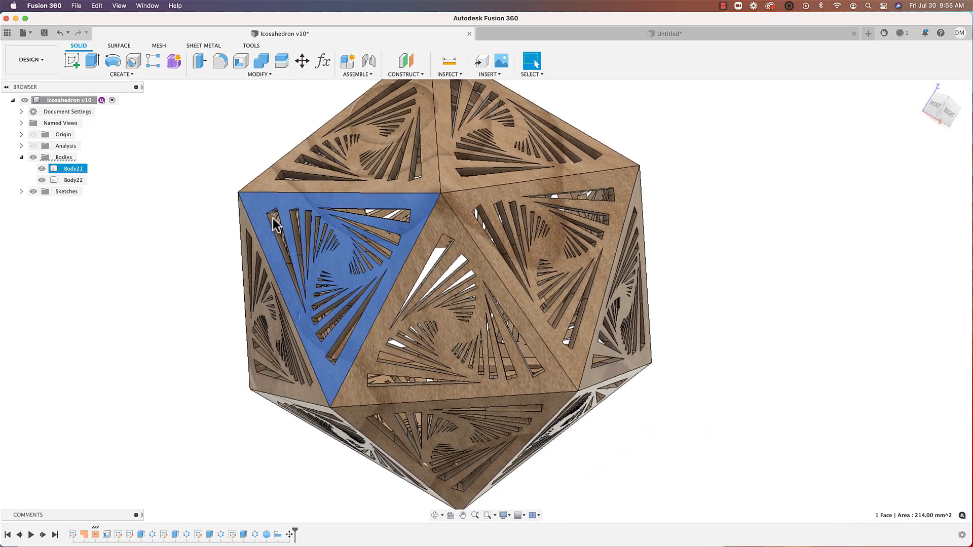
{"action": "scroll", "coordinate": [273, 220], "scroll_direction": "up", "scroll_amount": 4}
{"action": "scroll", "coordinate": [663, 201], "scroll_direction": "down", "scroll_amount": 3}
{"action": "left_click", "coordinate": [553, 32]}
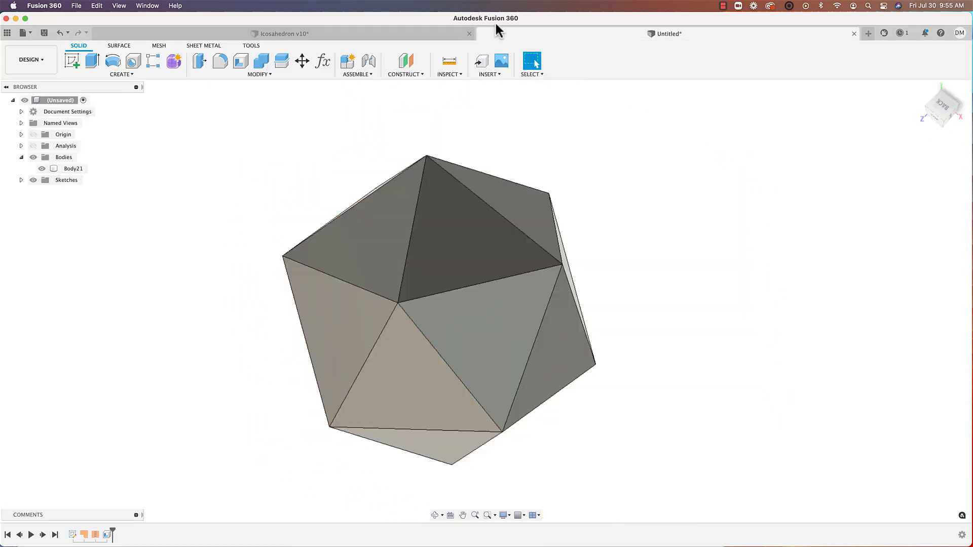
{"action": "left_click", "coordinate": [349, 34]}
{"action": "left_click", "coordinate": [275, 152]}
{"action": "middle_click_drag", "start_coordinate": [324, 239], "coordinate": [342, 263], "text": "shift"}
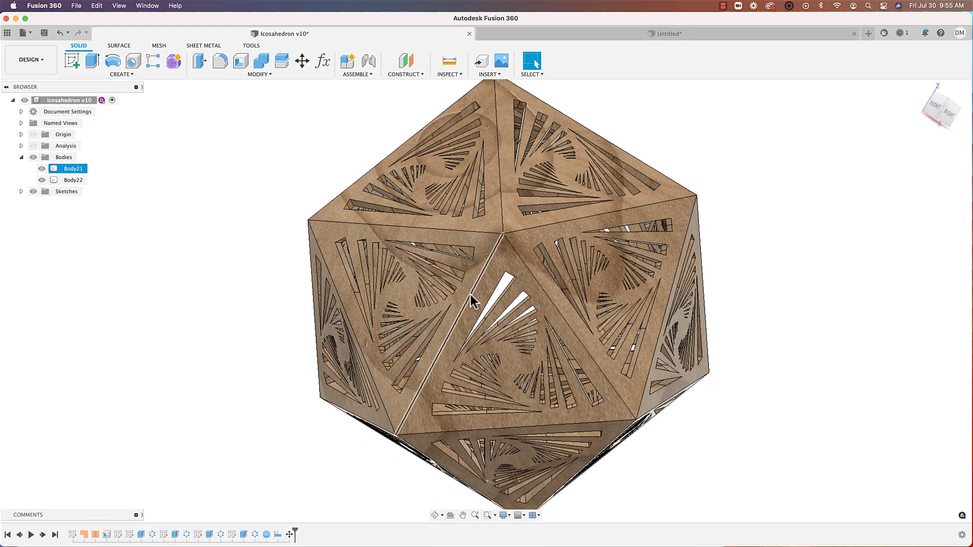
Look up the Insert SVG command and examine the finished icosahedron from its back and upper sides.
{"action": "left_click", "coordinate": [479, 75]}
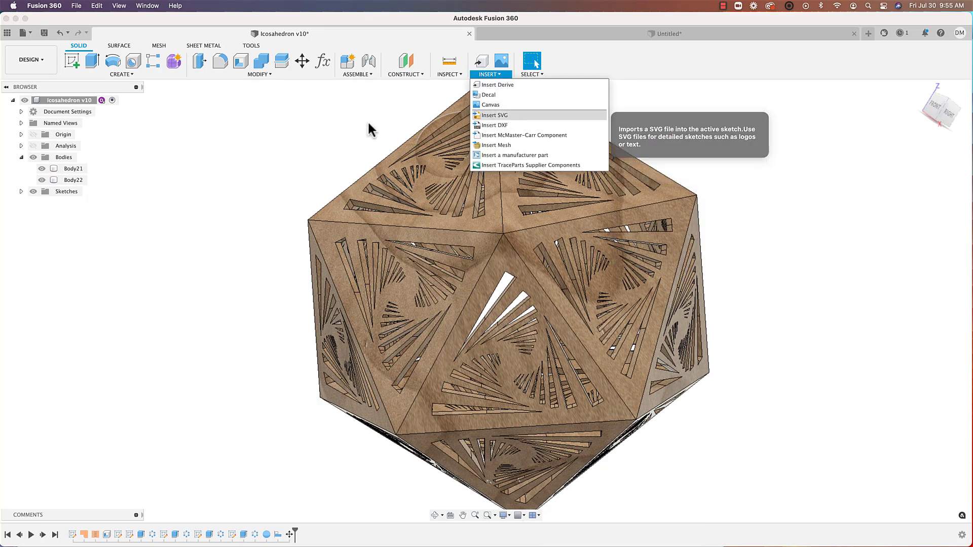
{"action": "left_click", "coordinate": [325, 155]}
{"action": "middle_click_drag", "start_coordinate": [394, 215], "coordinate": [625, 181], "text": "shift"}
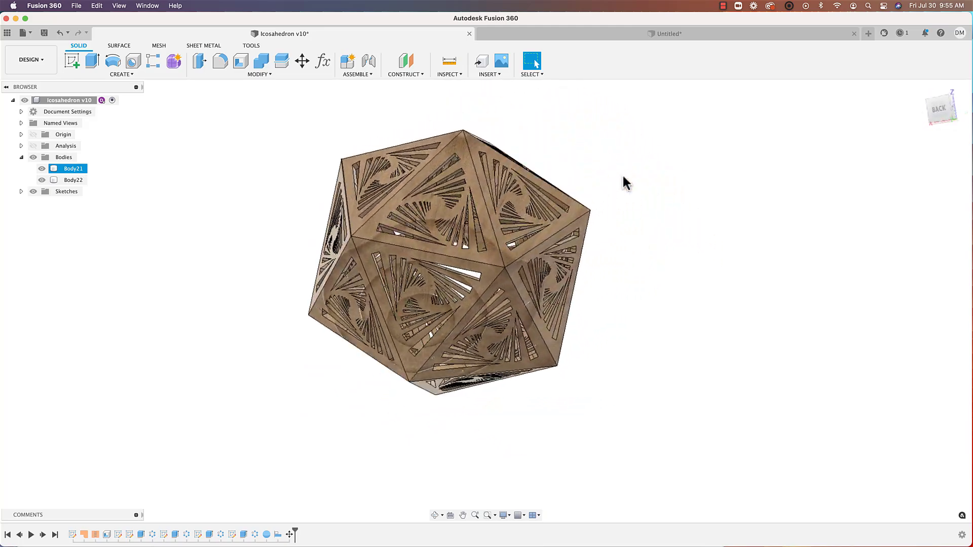
{"action": "left_click", "coordinate": [614, 176]}
{"action": "scroll", "coordinate": [605, 173], "scroll_direction": "up", "scroll_amount": 4}
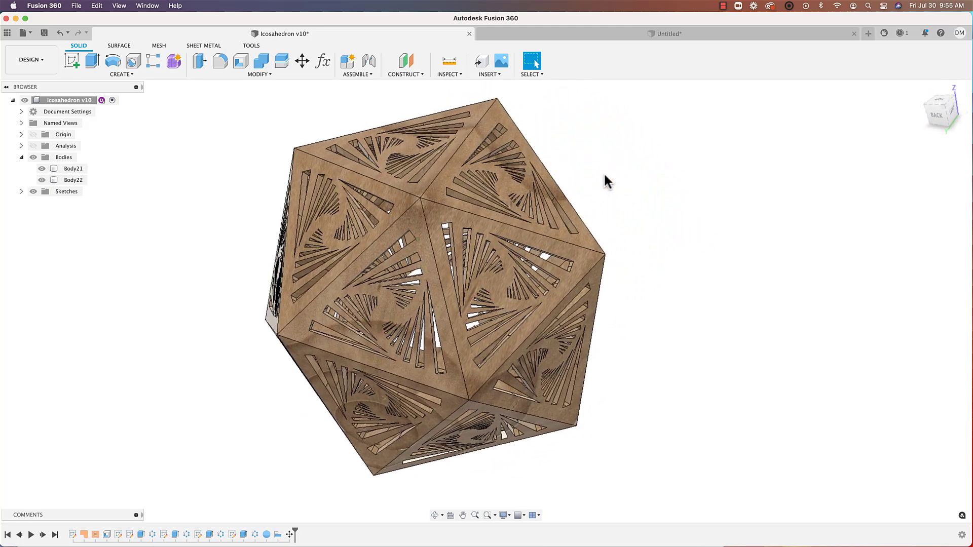
{"action": "middle_click_drag", "start_coordinate": [605, 173], "coordinate": [612, 146], "text": "shift"}
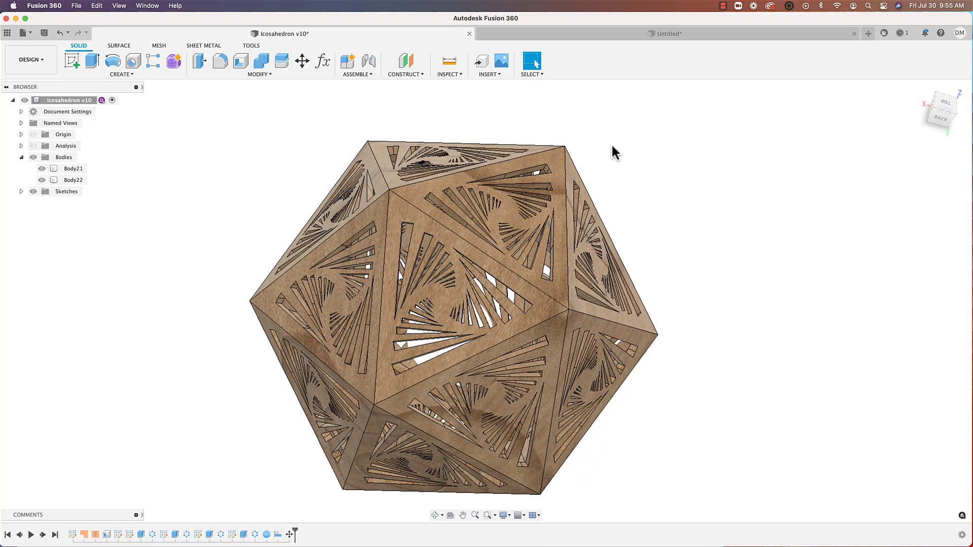
{"action": "middle_click_drag", "start_coordinate": [609, 175], "coordinate": [571, 256], "text": "shift"}
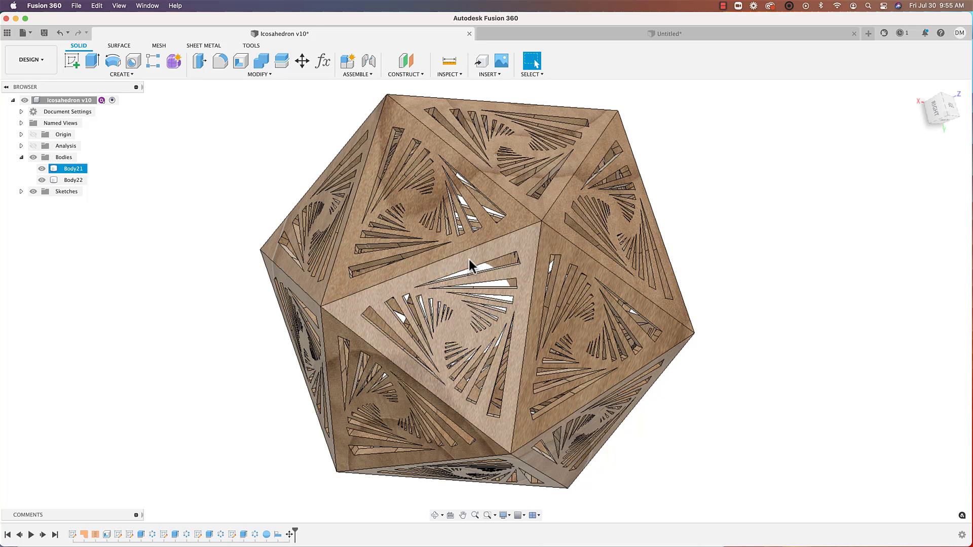
Select the sphere inside the finished icosahedron and toggle Body21 off and on to inspect it.
{"action": "scroll", "coordinate": [479, 268], "scroll_direction": "up", "scroll_amount": 1}
{"action": "scroll", "coordinate": [478, 268], "scroll_direction": "up", "scroll_amount": 2}
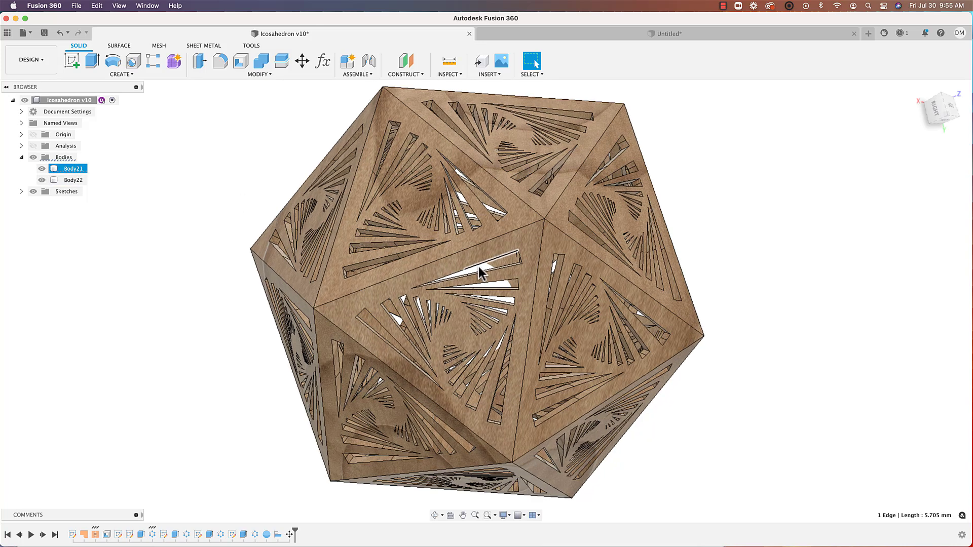
{"action": "left_click", "coordinate": [474, 284]}
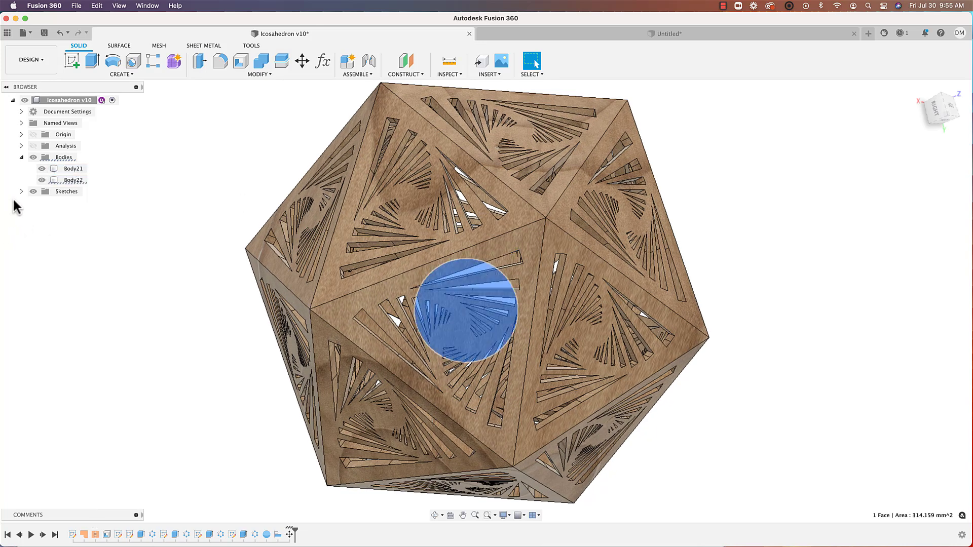
{"action": "left_click", "coordinate": [41, 169]}
{"action": "left_click", "coordinate": [41, 169]}
{"action": "left_click", "coordinate": [755, 215]}
Examine how the spiral cutouts repeat across the neighbouring faces of the finished icosahedron.
{"action": "scroll", "coordinate": [755, 215], "scroll_direction": "down", "scroll_amount": 3, "text": "shift"}
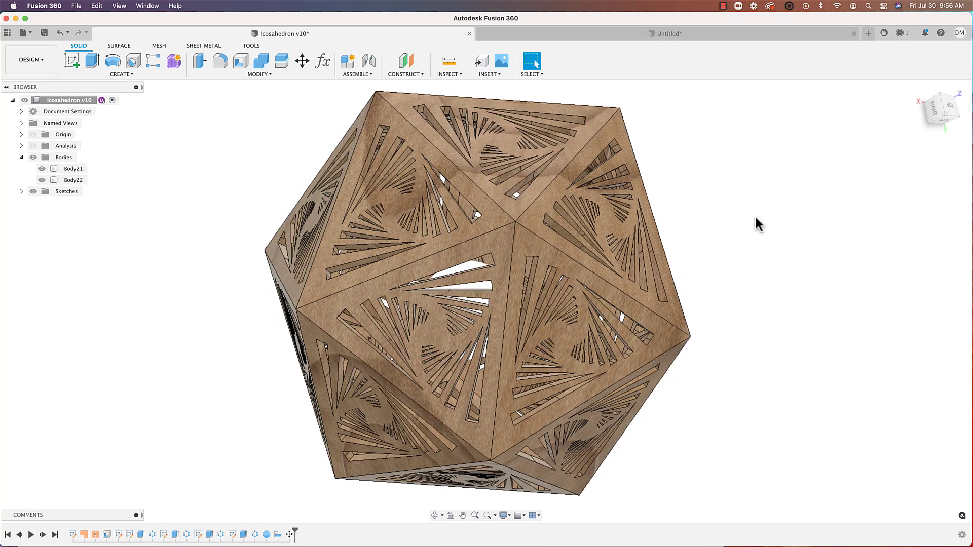
{"action": "middle_click_drag", "start_coordinate": [481, 291], "coordinate": [457, 274], "text": "shift"}
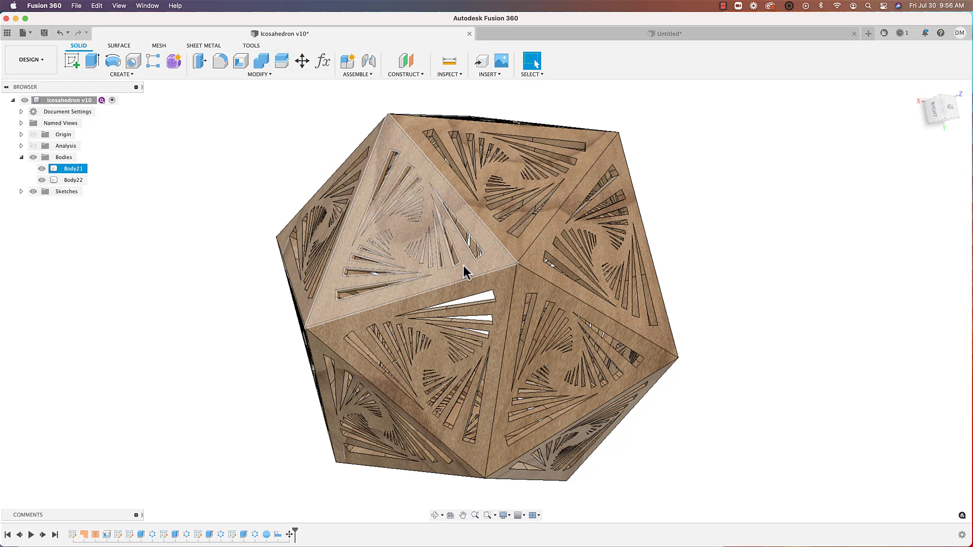
{"action": "middle_click_drag", "start_coordinate": [628, 266], "coordinate": [608, 310], "text": "shift"}
{"action": "scroll", "coordinate": [701, 296], "scroll_direction": "right", "scroll_amount": 3, "text": "shift"}
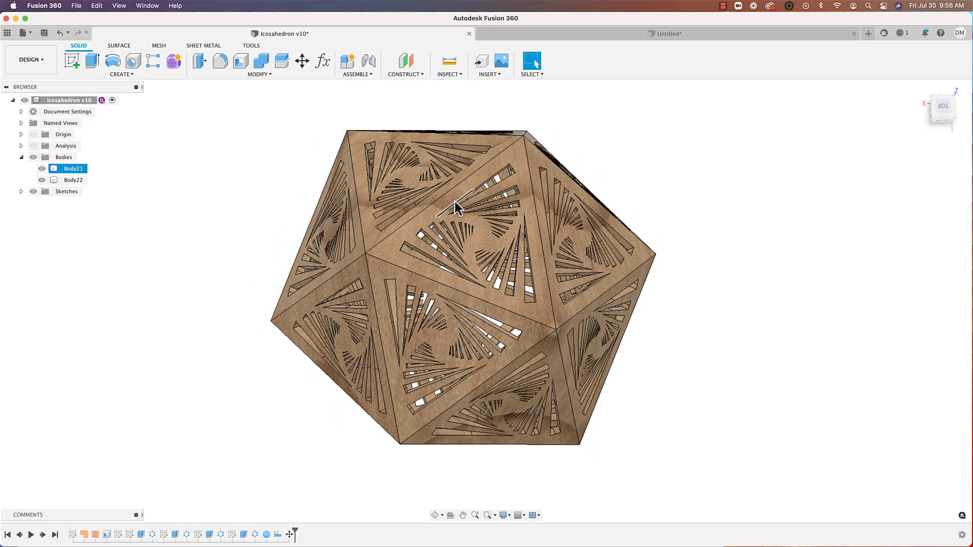
{"action": "scroll", "coordinate": [632, 200], "scroll_direction": "right", "scroll_amount": 2, "text": "shift"}
{"action": "scroll", "coordinate": [632, 200], "scroll_direction": "right", "scroll_amount": 2, "text": "shift"}
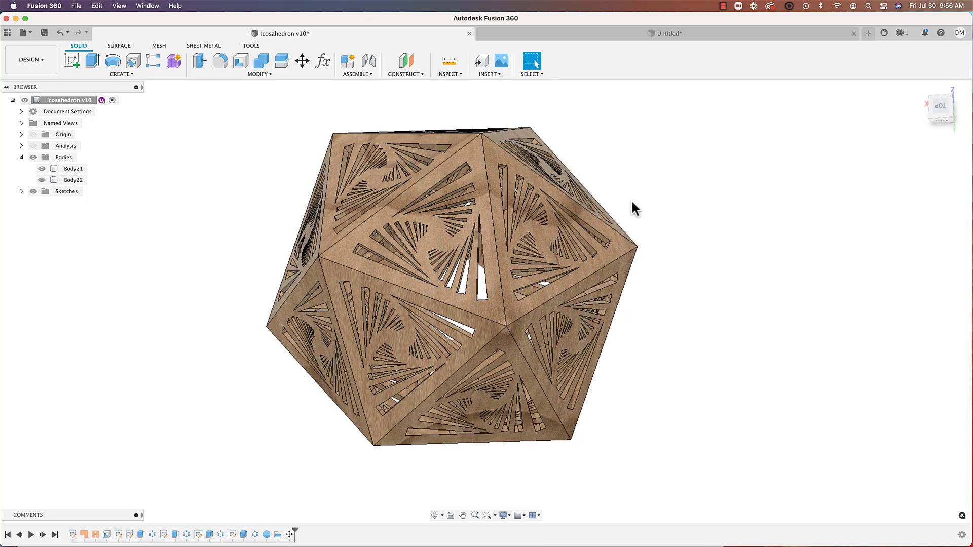
{"action": "scroll", "coordinate": [712, 316], "scroll_direction": "up", "scroll_amount": 3, "text": "shift"}
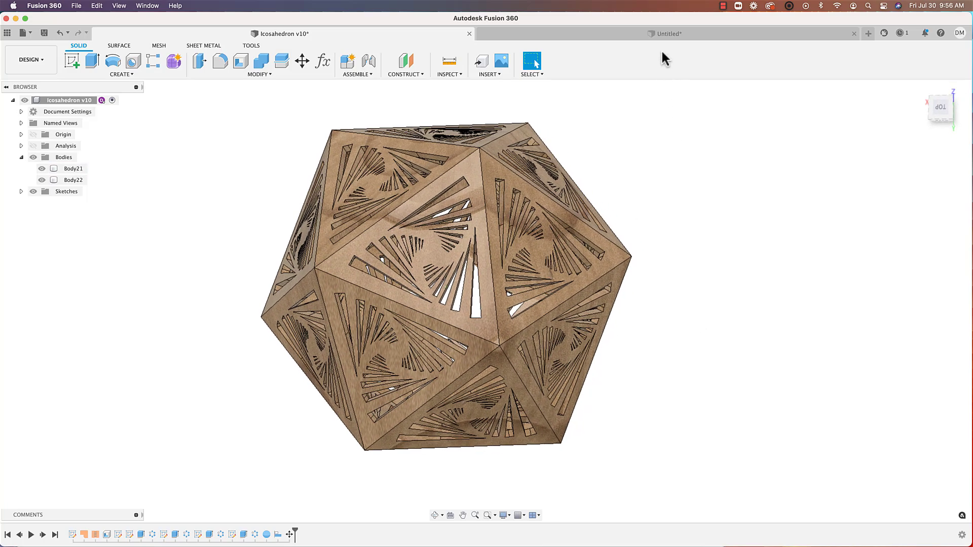
Switch back to the untitled design and turn the shelled icosahedron to its underside.
{"action": "left_click", "coordinate": [658, 33]}
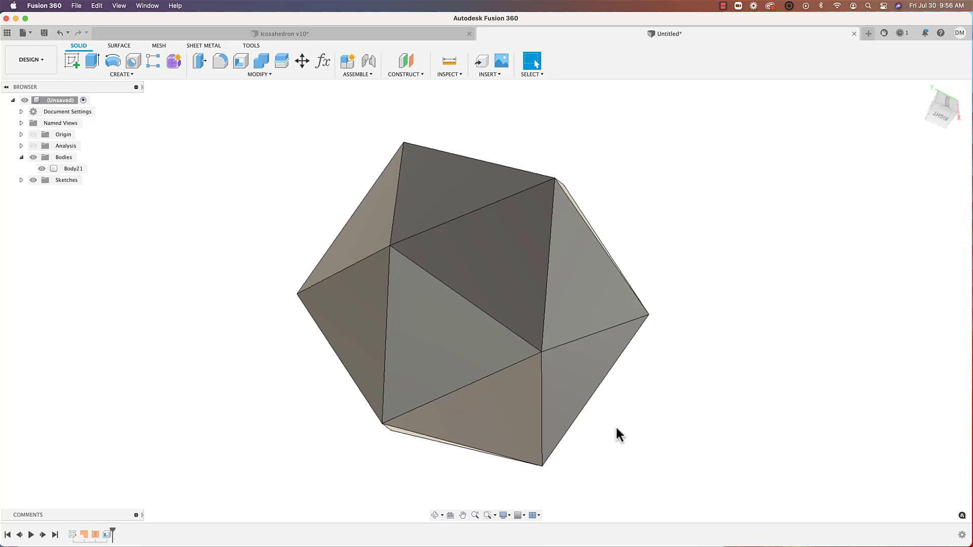
{"action": "scroll", "coordinate": [652, 336], "scroll_direction": "up", "scroll_amount": 5, "text": "shift"}
{"action": "scroll", "coordinate": [651, 336], "scroll_direction": "up", "scroll_amount": 1, "text": "shift"}
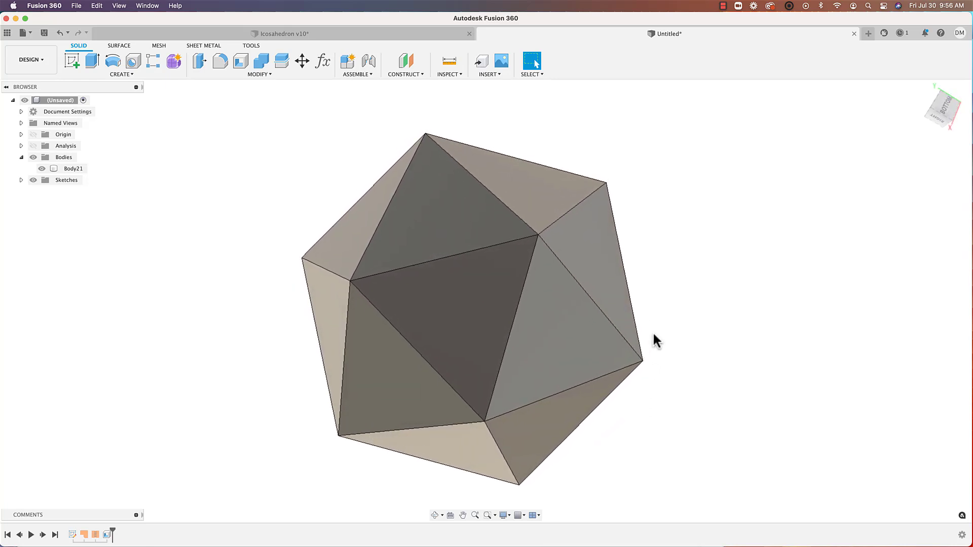